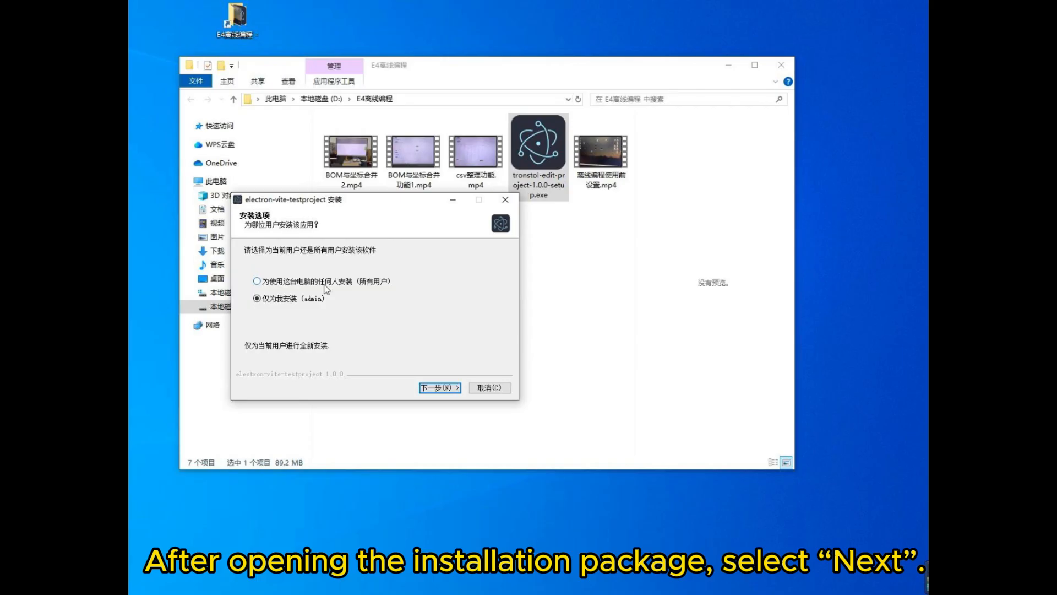
- Install electron-vite-testproject for all users of the computer, into D:\Program Files\electron-vite-testproject
click(325, 287)
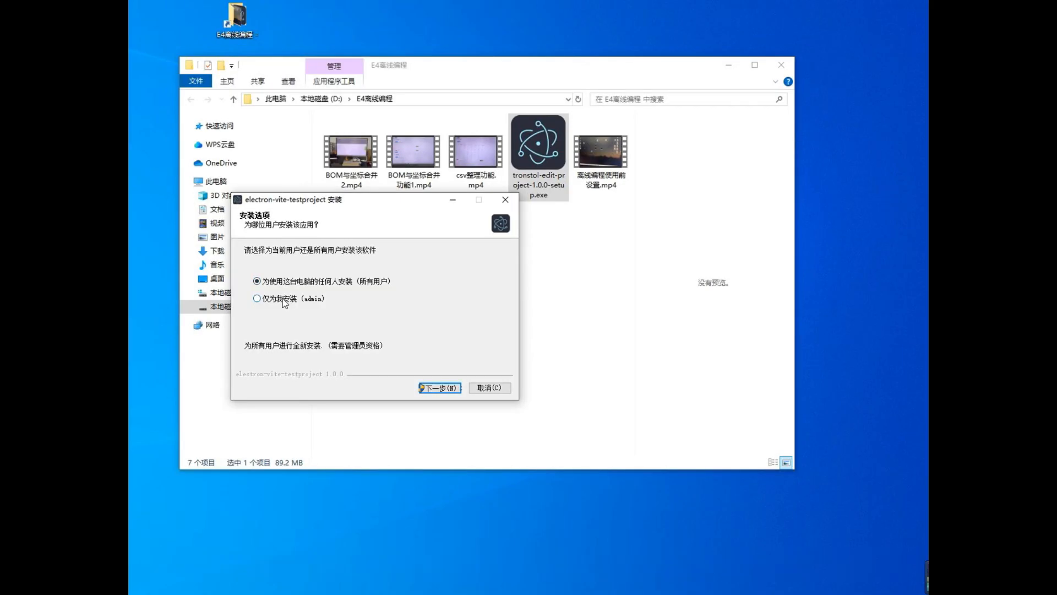
click(440, 388)
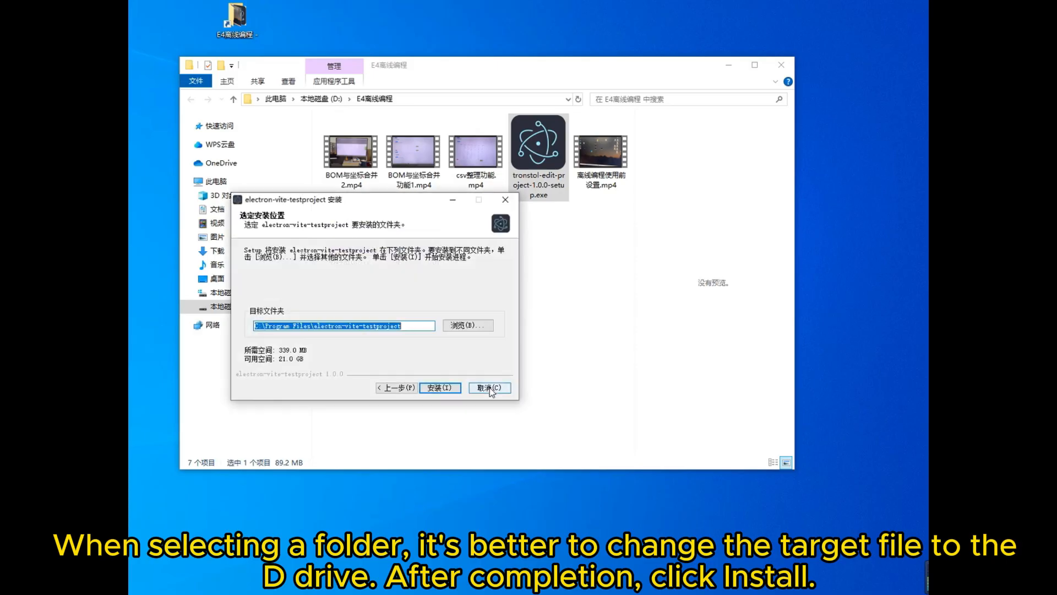
click(256, 325)
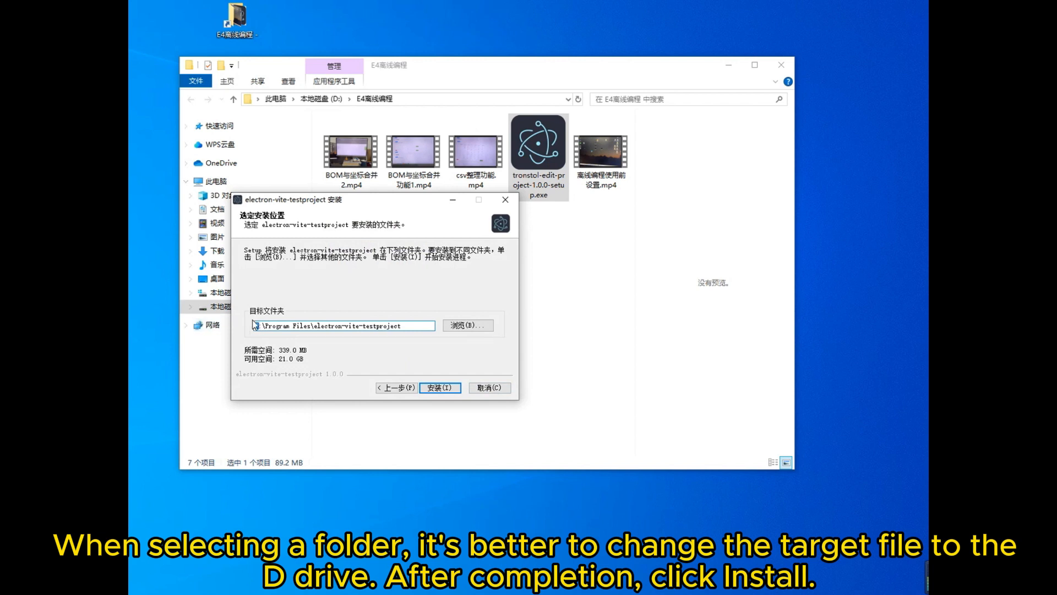
text(D)
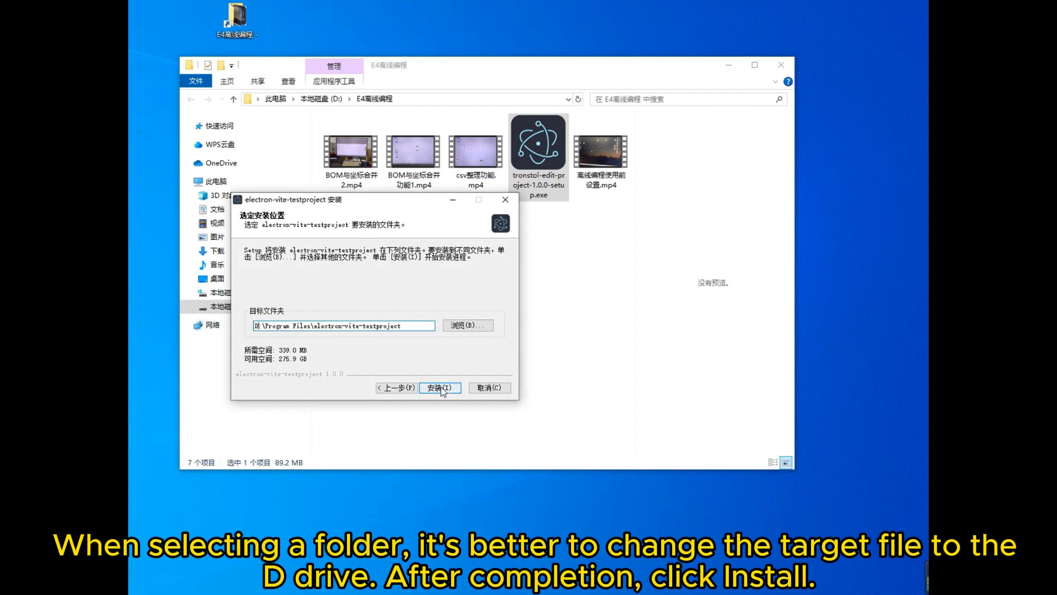
click(440, 387)
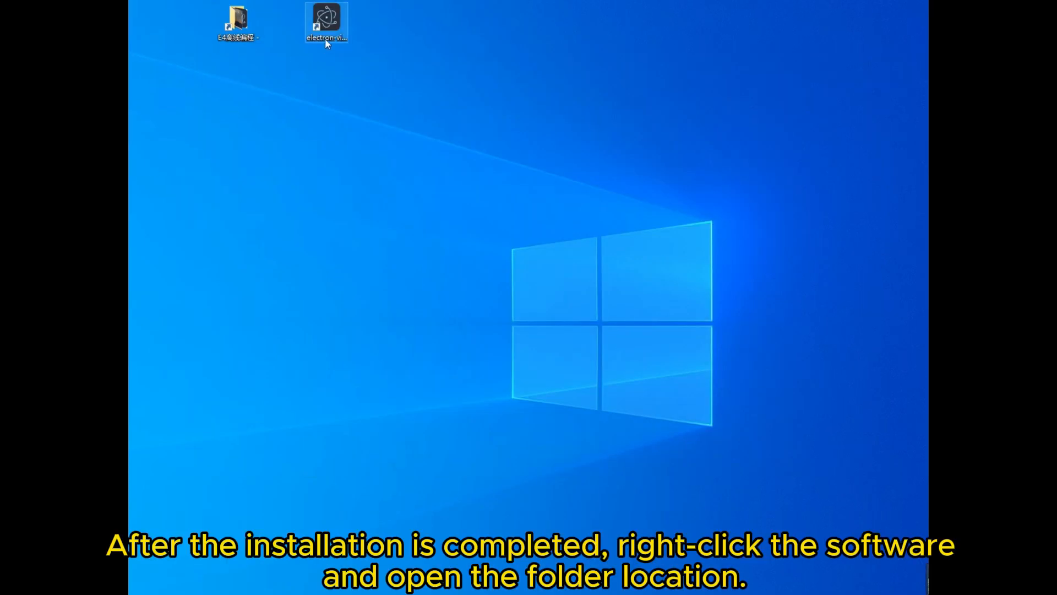
- Open the installed program's file location and go to its resources\app.asar.unpacked\resources folder
right_click(333, 22)
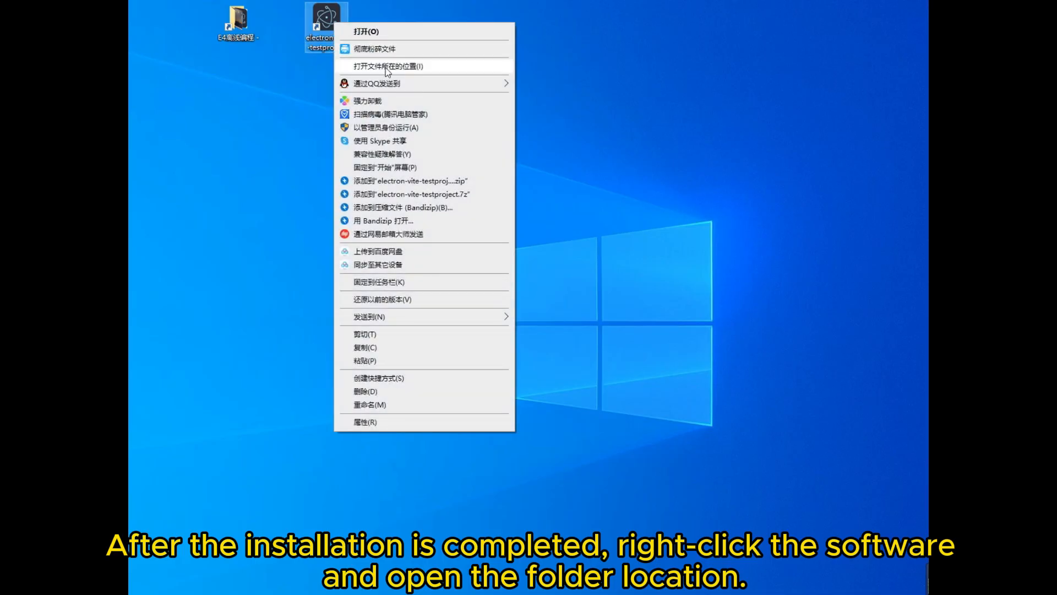
click(385, 68)
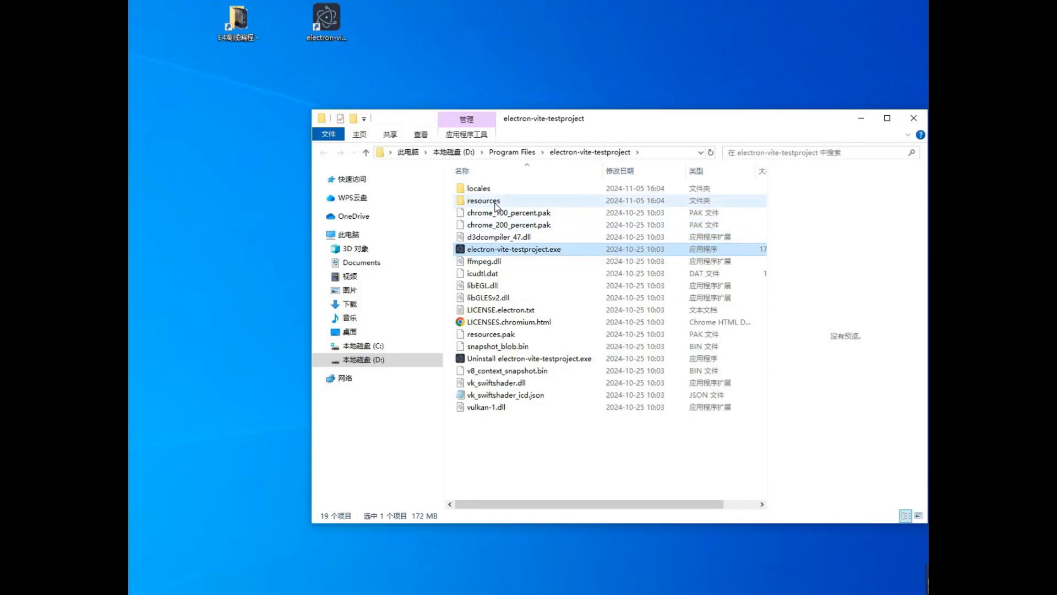
double_click(484, 200)
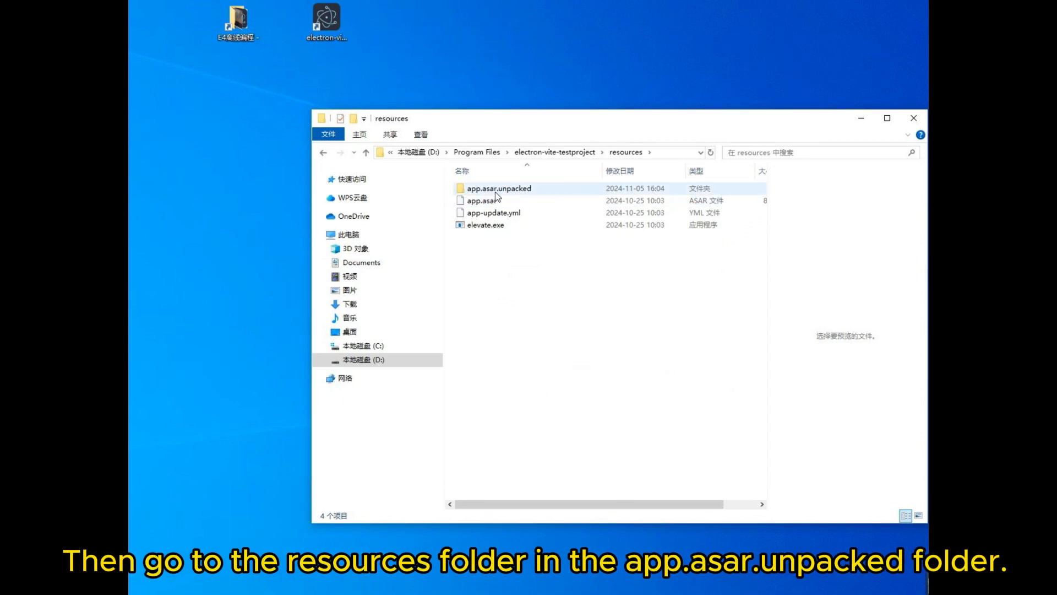
double_click(500, 193)
double_click(500, 192)
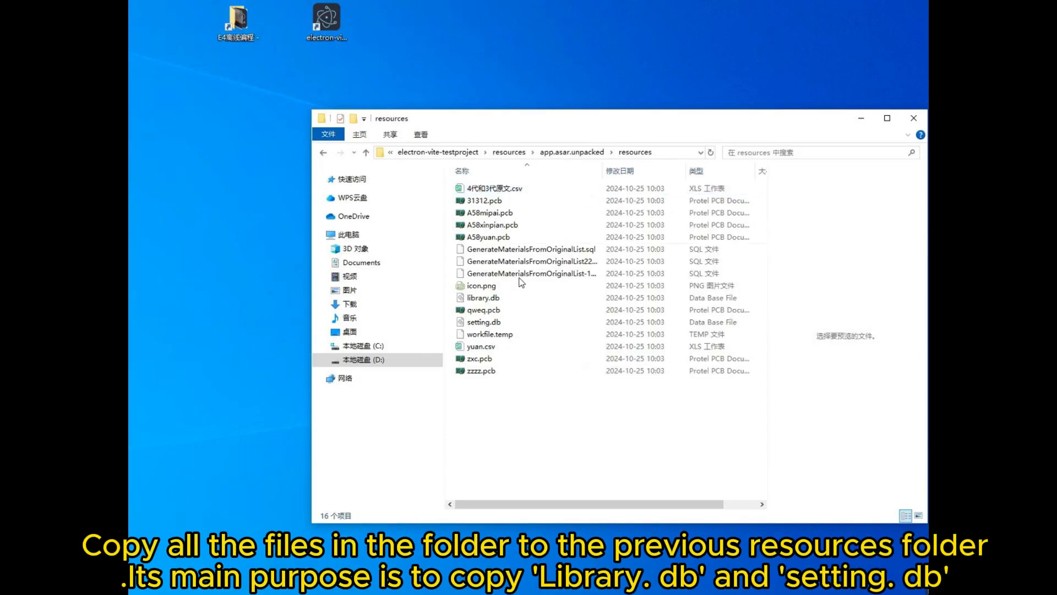
- Copy all files from app.asar.unpacked\resources into the program's upper-level resources folder
drag(543, 420, 497, 185)
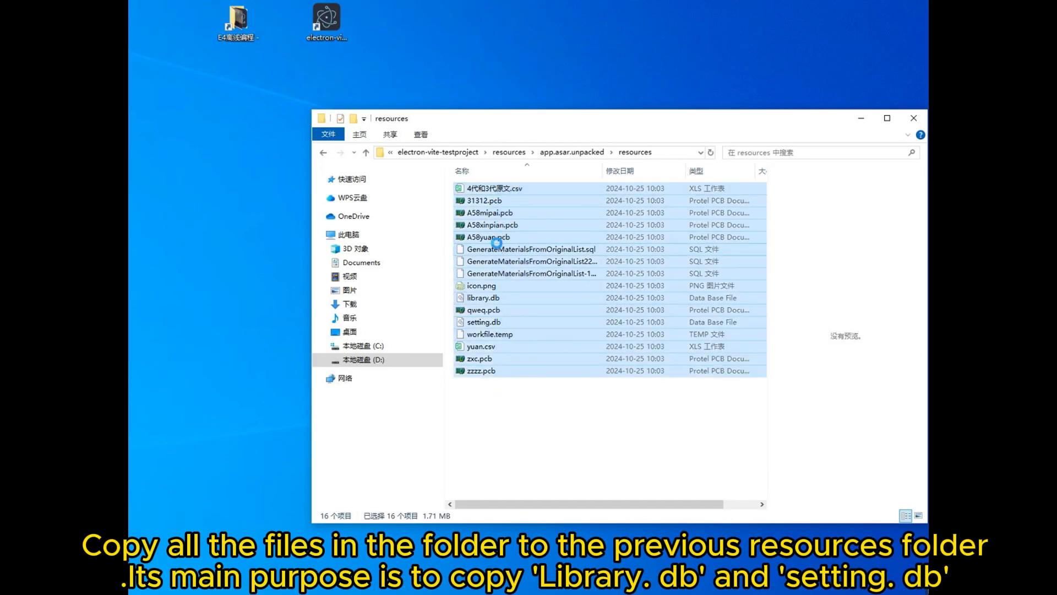
right_click(498, 248)
mouse_move(548, 505)
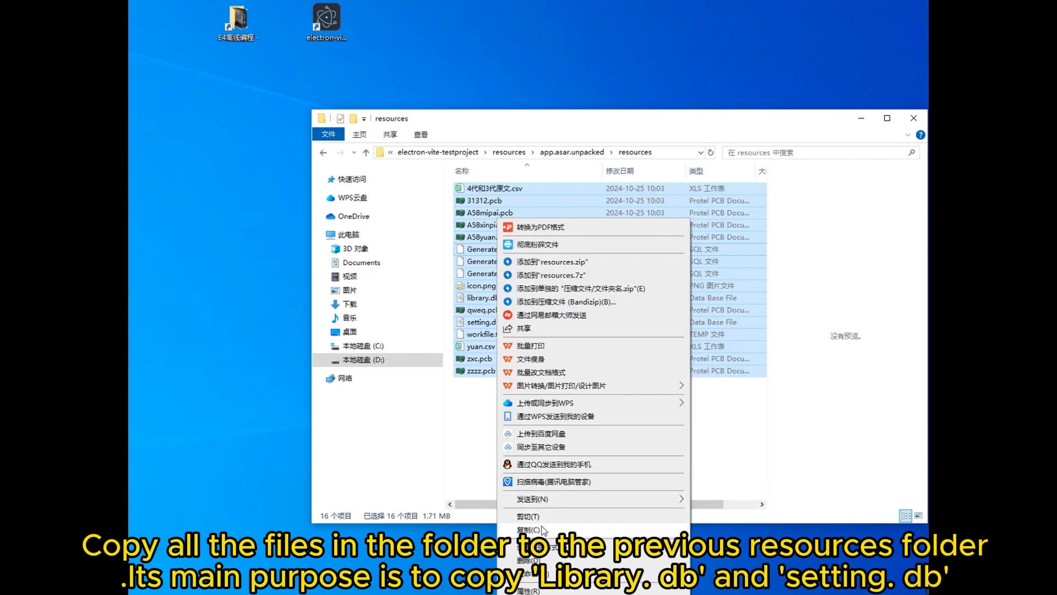
click(542, 529)
click(552, 457)
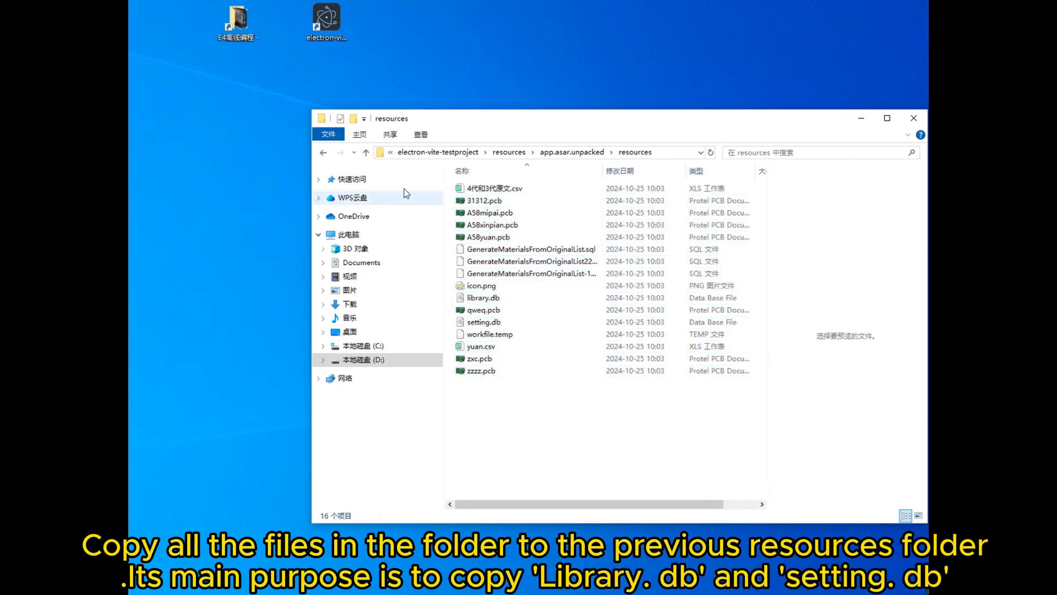
click(510, 153)
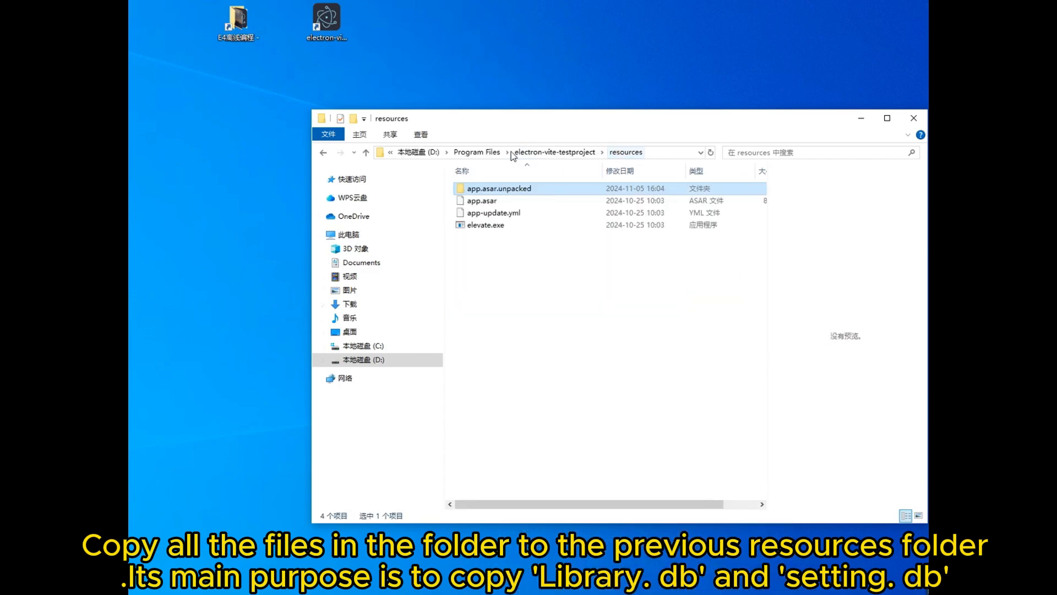
right_click(504, 278)
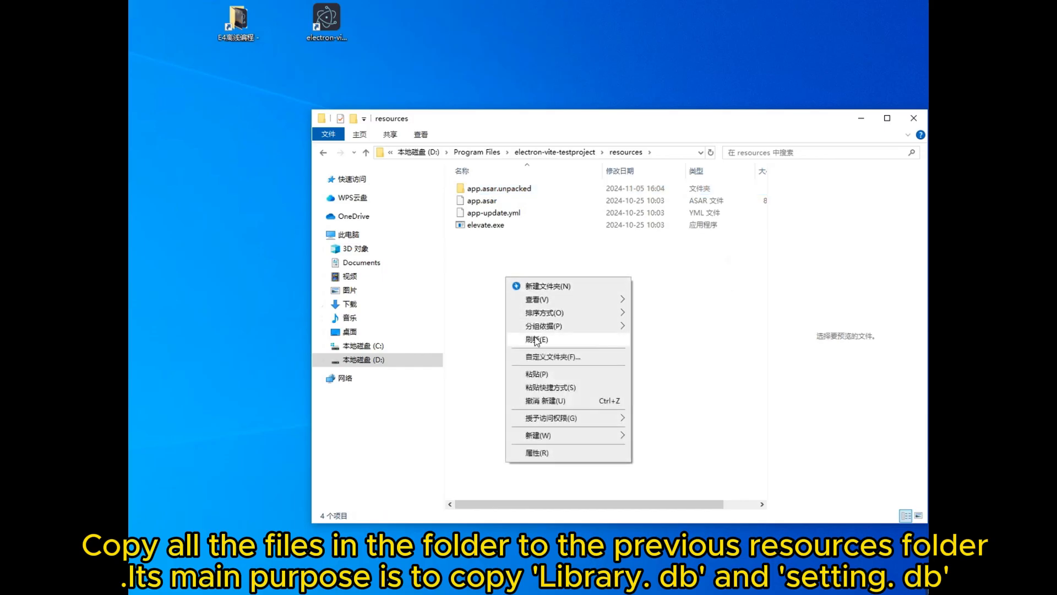
click(537, 375)
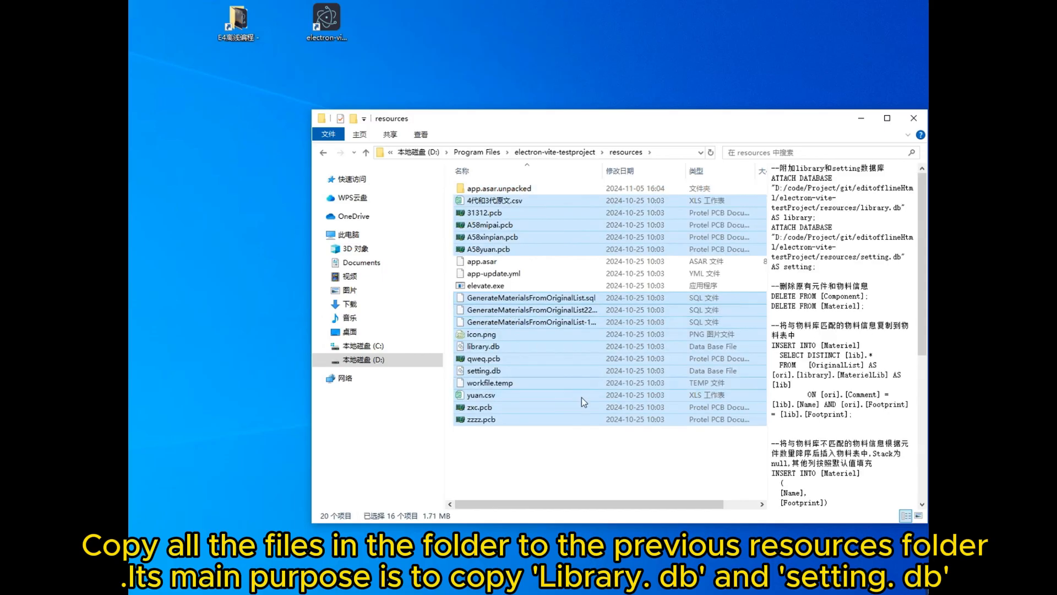
click(590, 453)
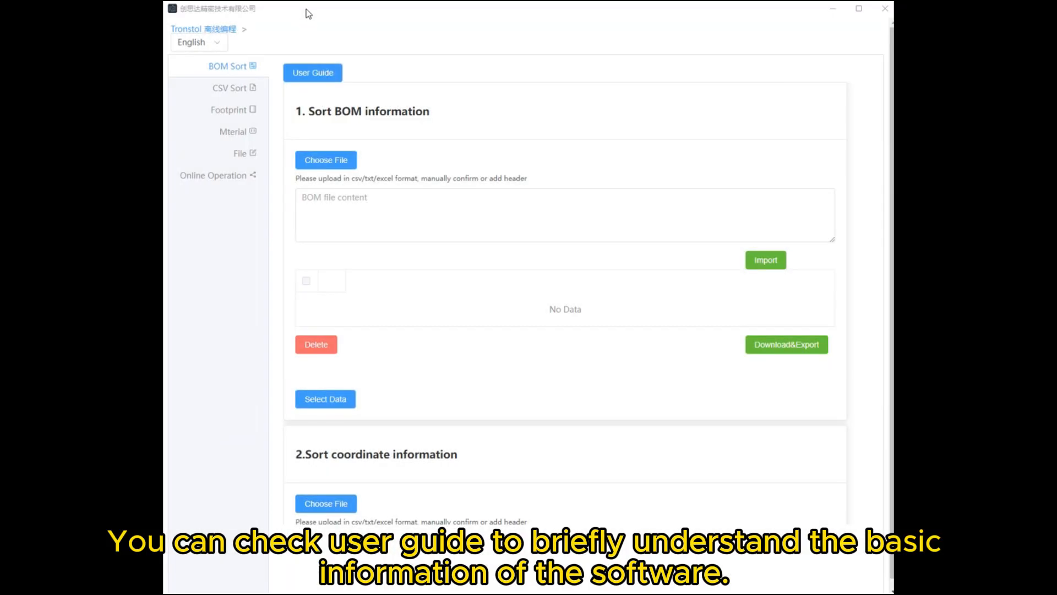
- Read through the BOM Sort user guide from BOM Import to CSV file and finish it
click(318, 76)
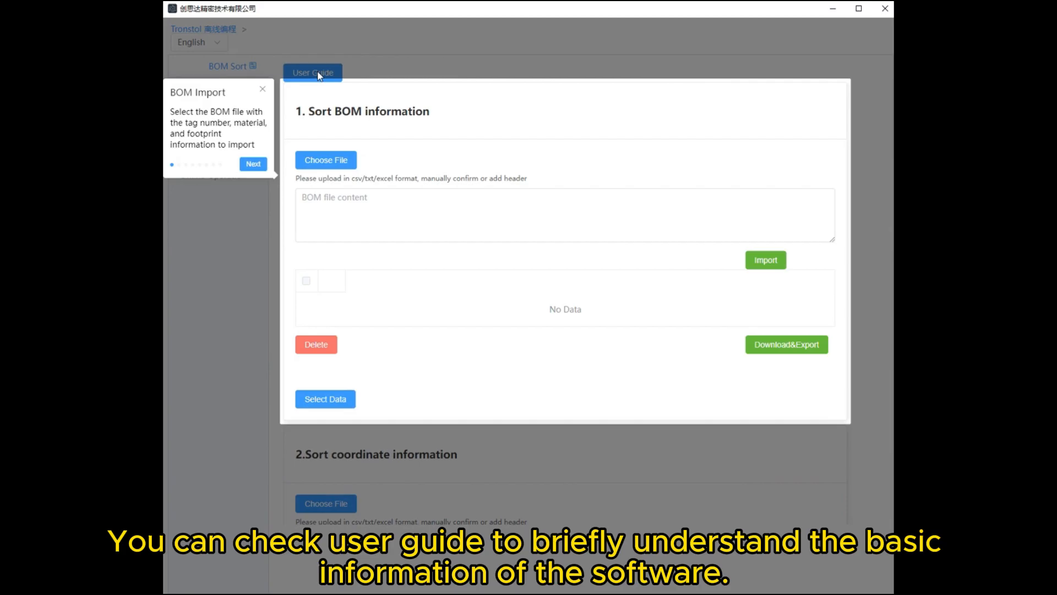
click(253, 164)
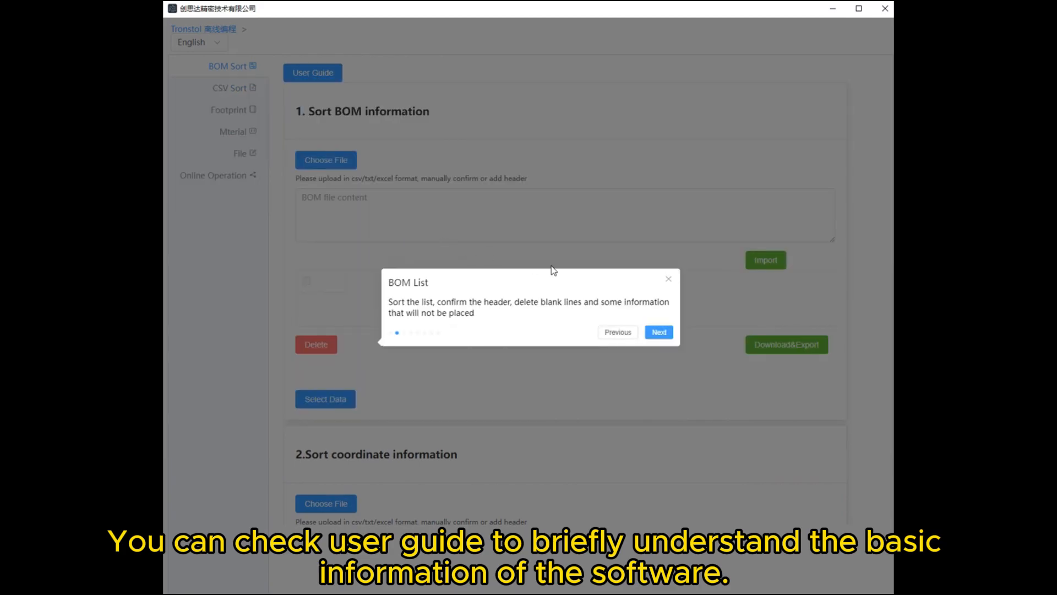
click(667, 334)
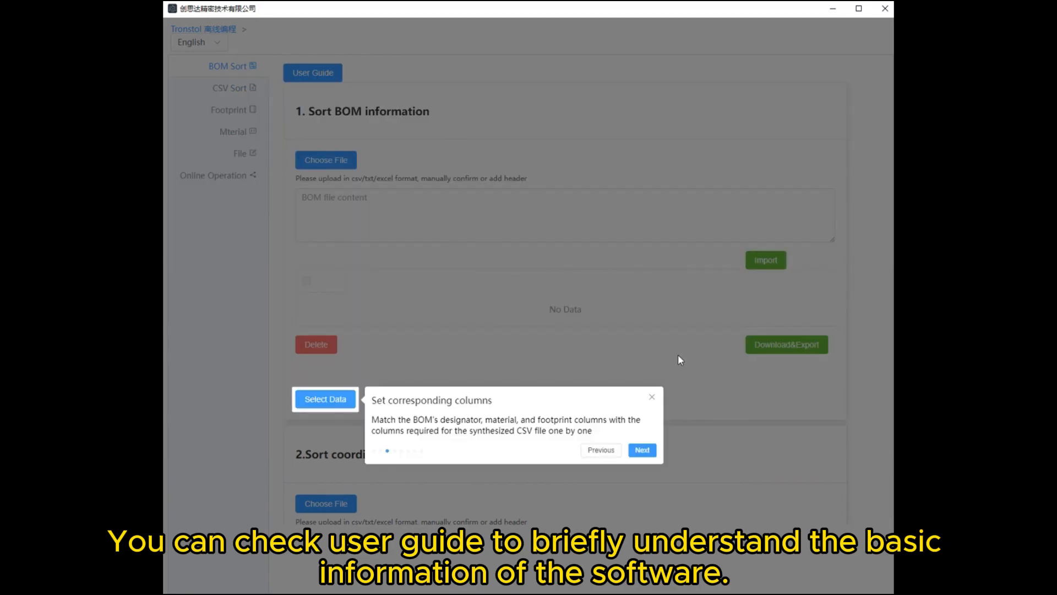
click(643, 451)
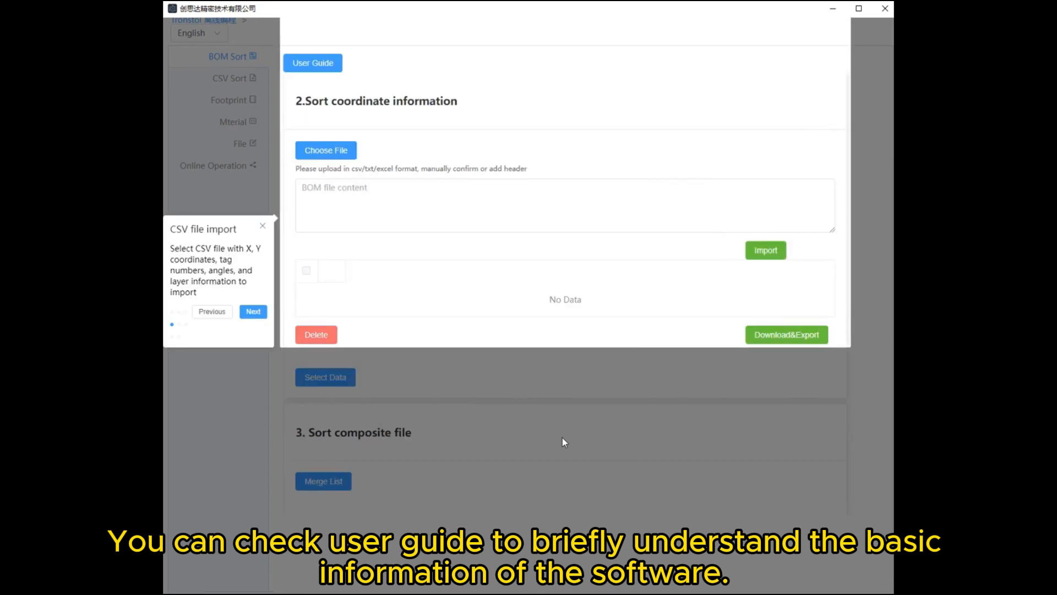
click(254, 311)
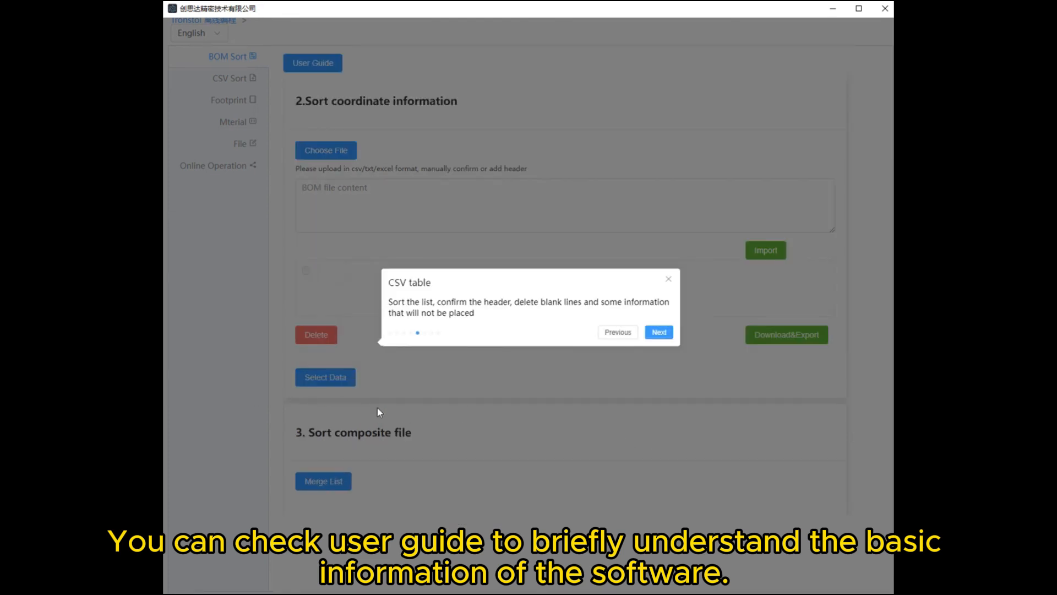
click(671, 336)
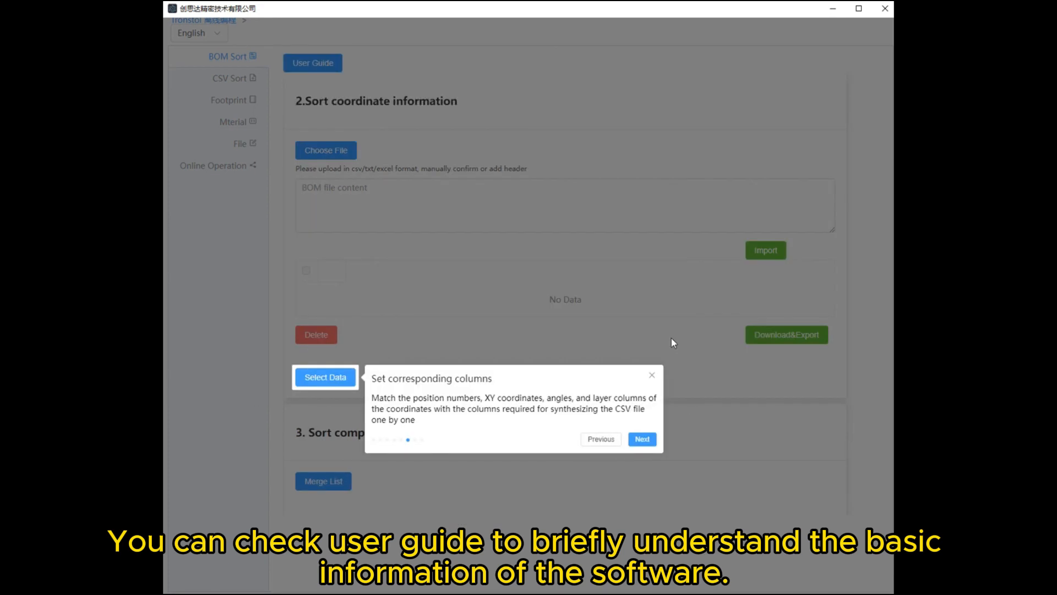
click(642, 439)
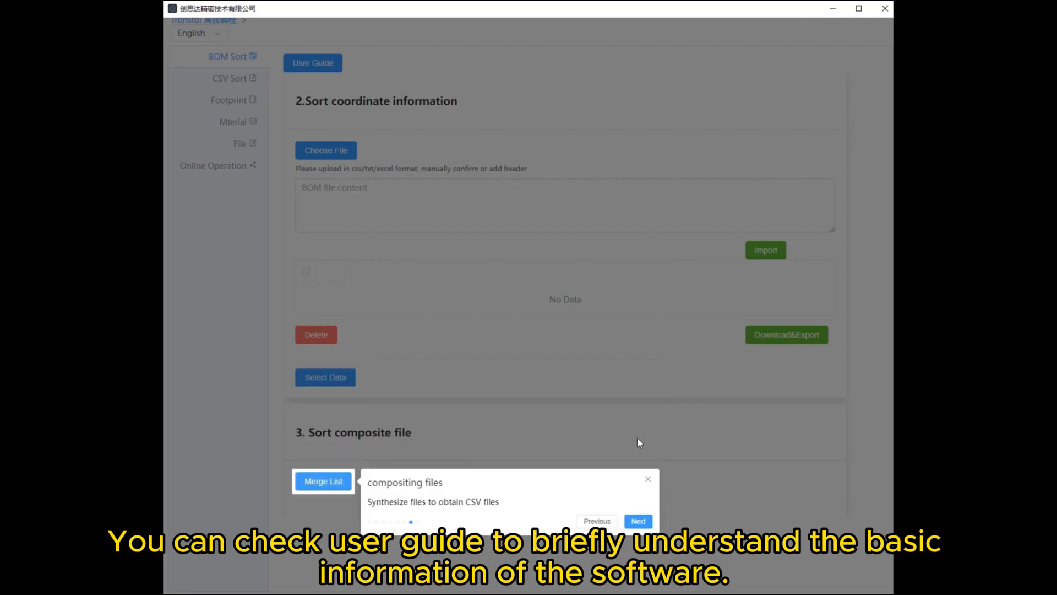
click(644, 523)
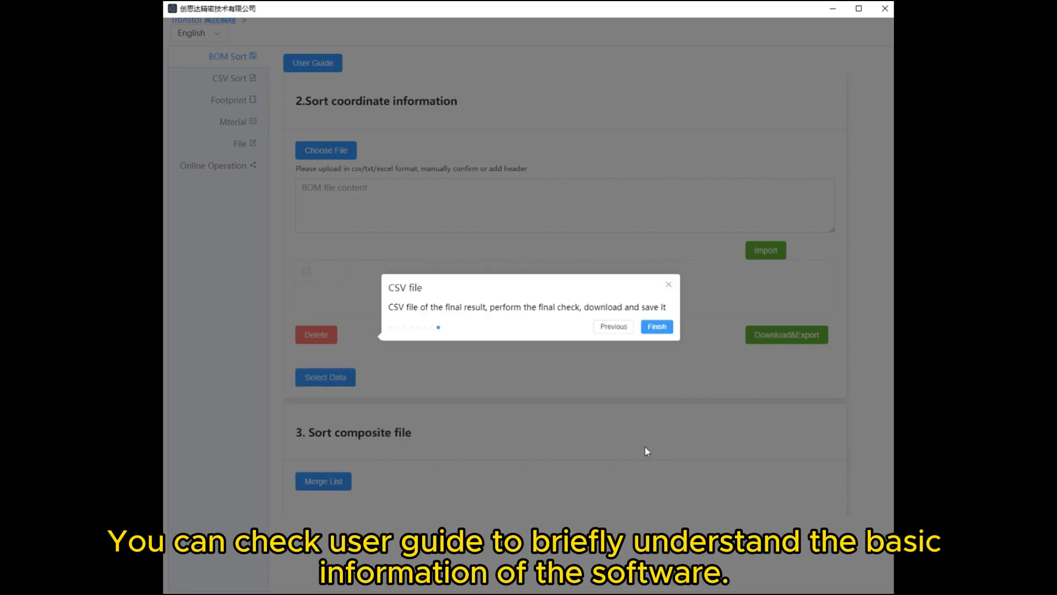
click(658, 327)
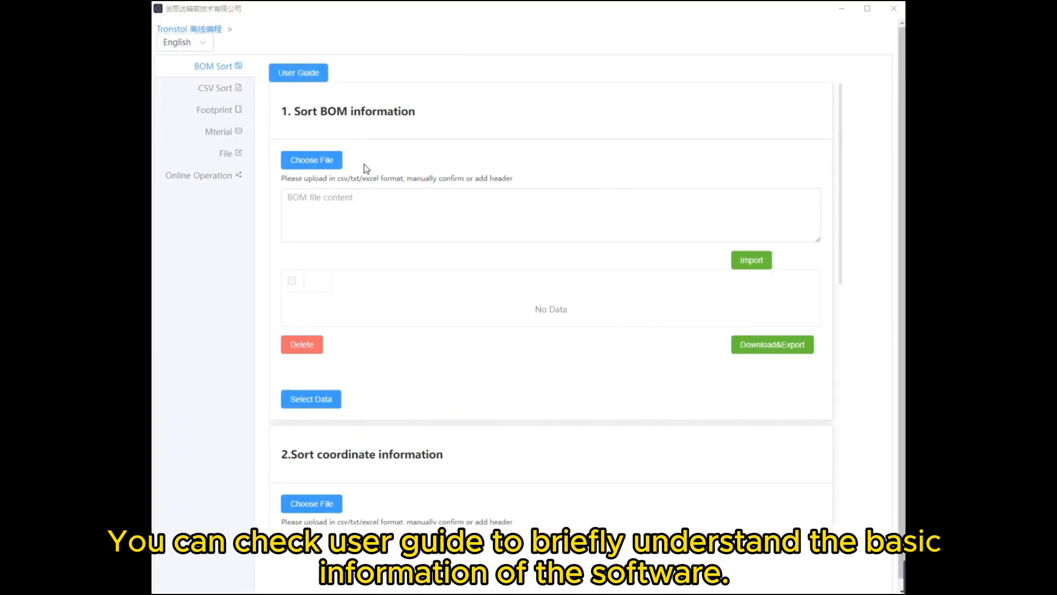
- Choose Bom.xls from the desktop as the file for sorting BOM information
click(309, 171)
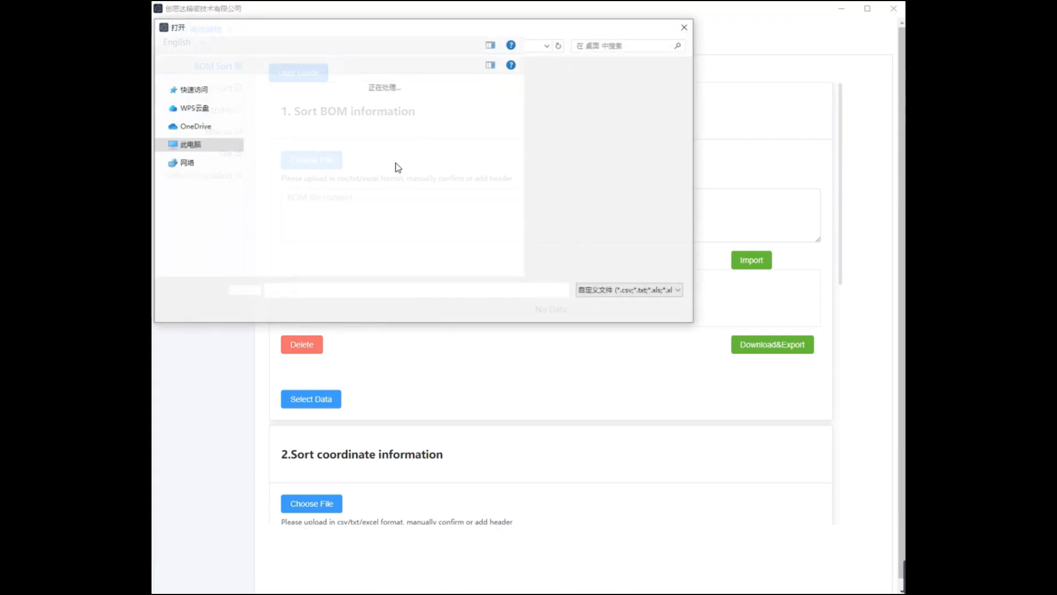
drag(441, 30, 564, 132)
double_click(592, 290)
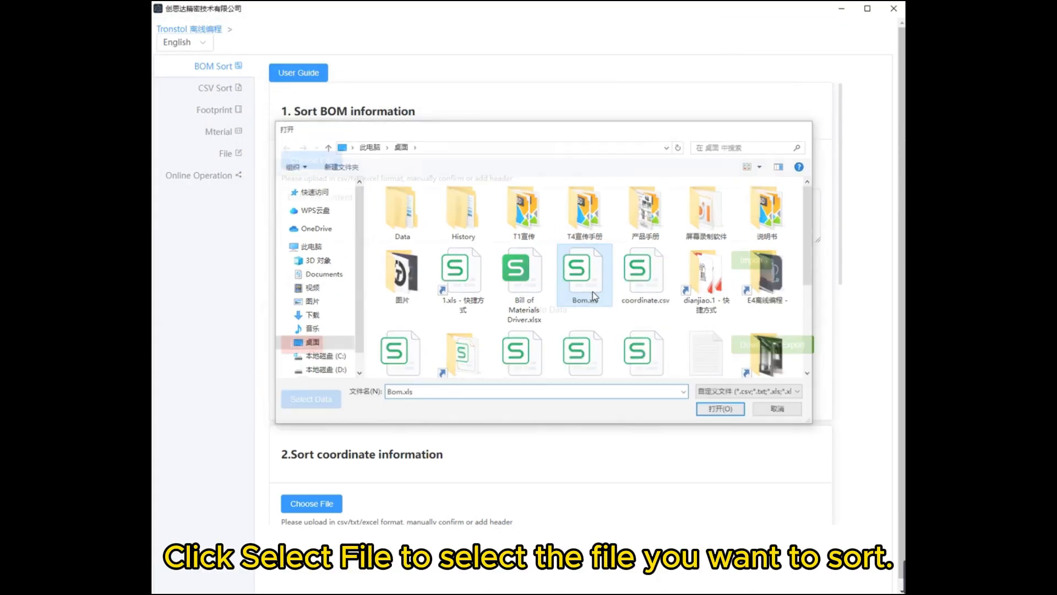
- Enlarge the BOM file content box, check its last rows and import the content into the BOM table
drag(818, 255, 814, 301)
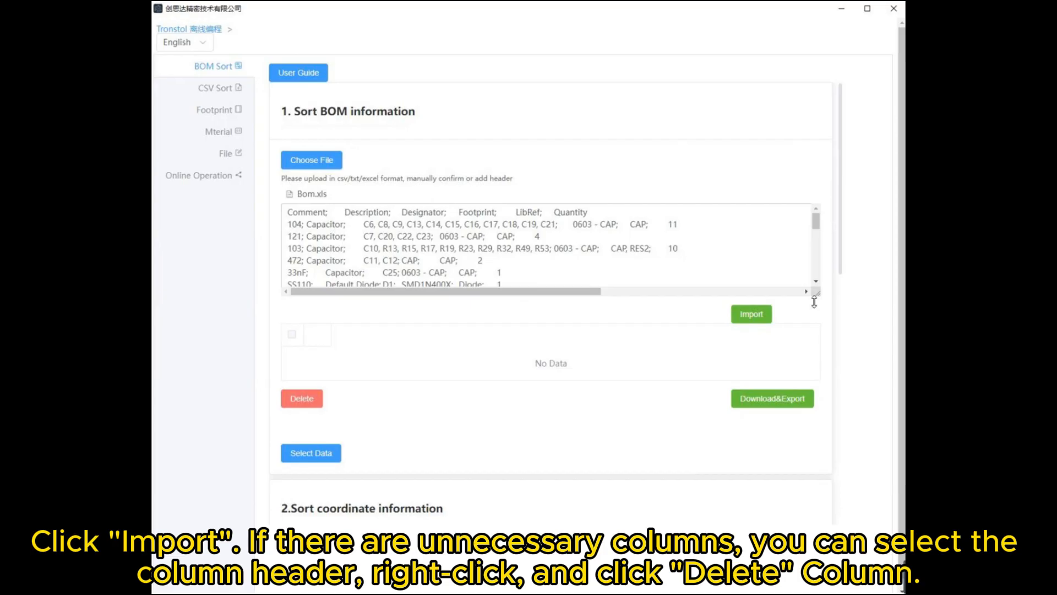
drag(815, 302, 821, 373)
scroll(709, 286, down, 5)
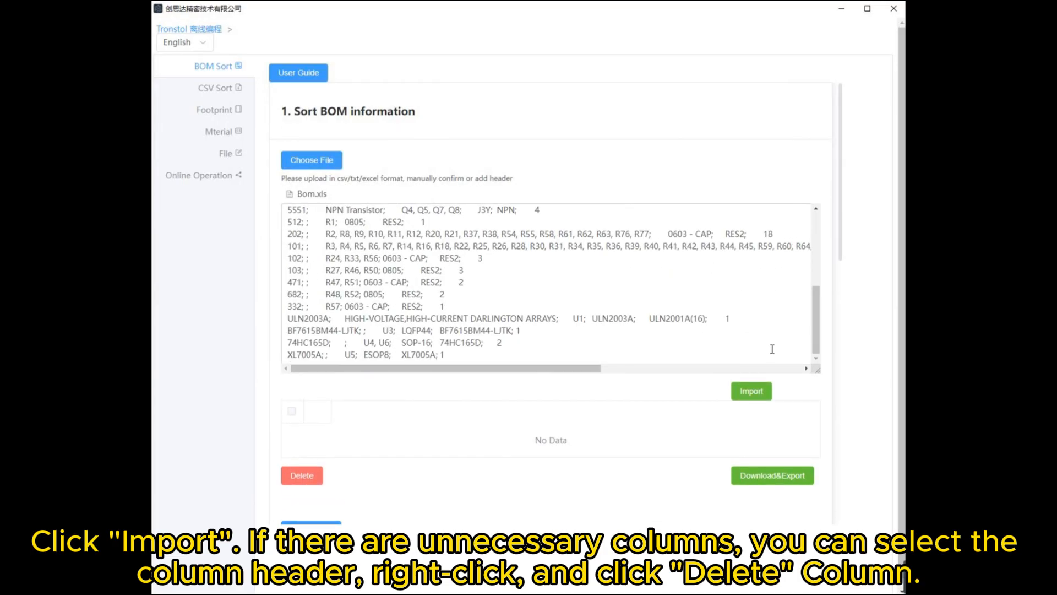
scroll(805, 384, down, 3)
click(762, 221)
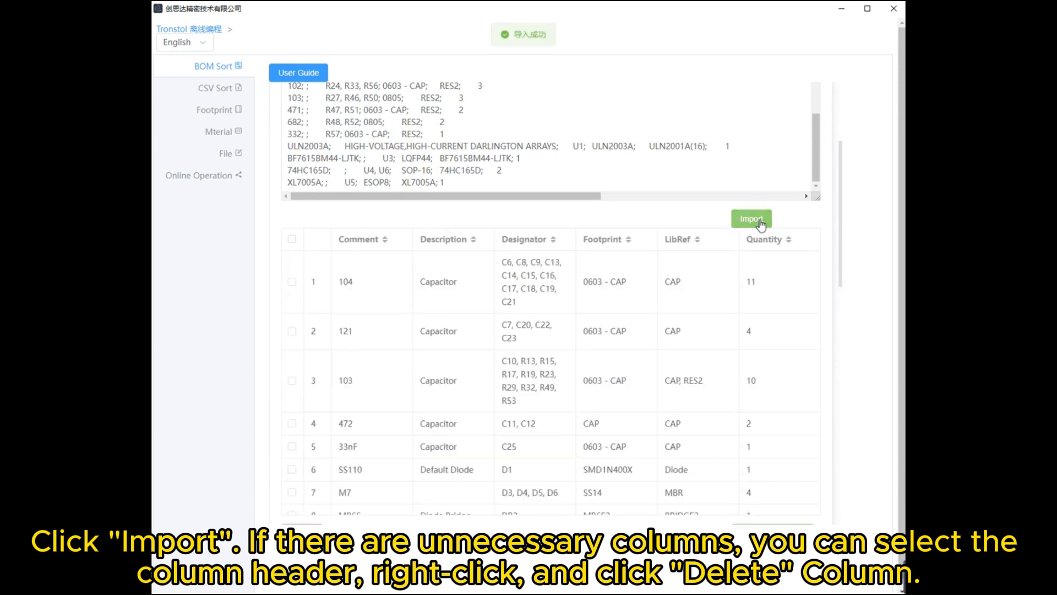
- View the column operations offered for the LibRef column of the BOM table and dismiss them
scroll(762, 223, down, 2)
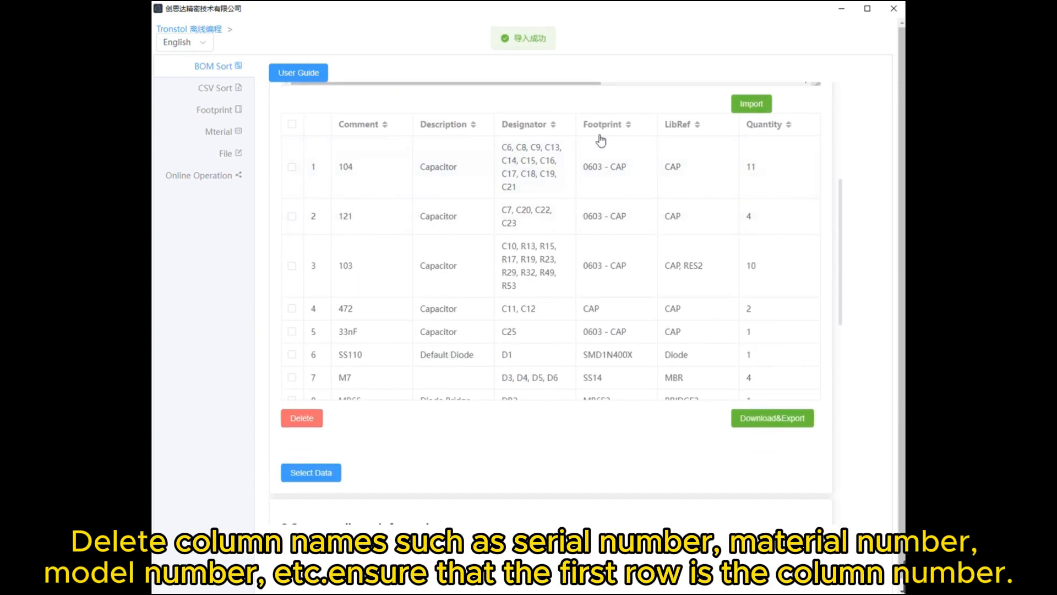
click(707, 128)
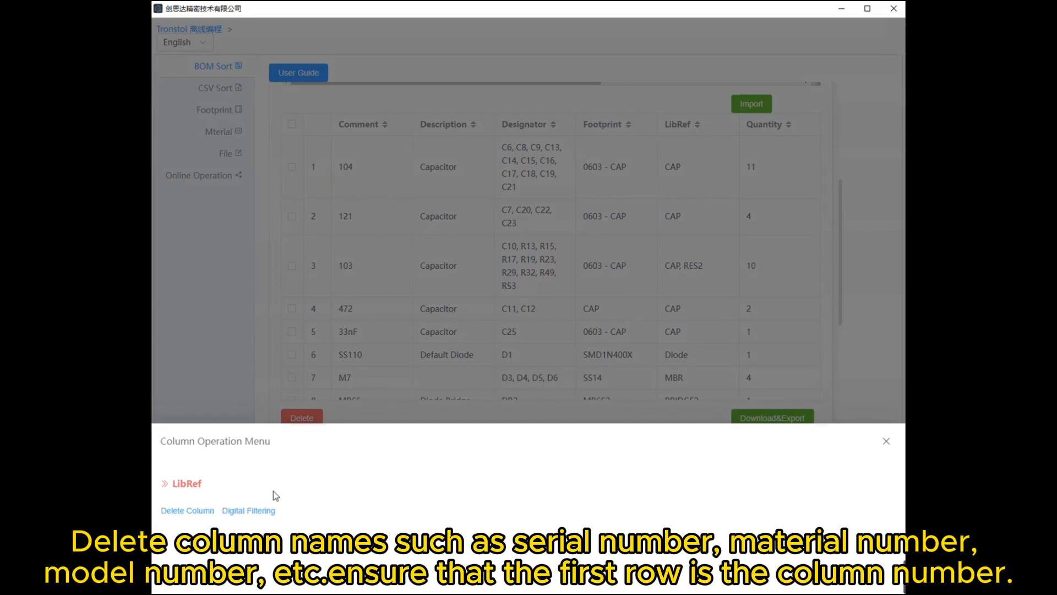
click(677, 269)
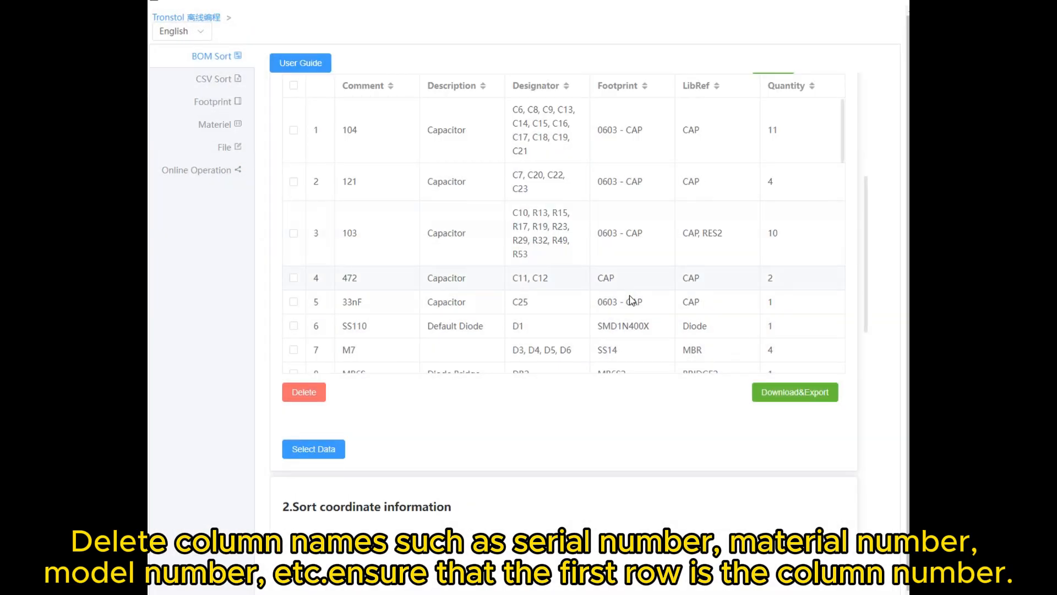
- Map the bomDesignator, Comment and Footprint entries of the sort list to the BOM's Designator, Comment and Footprint columns, and close the list
click(307, 444)
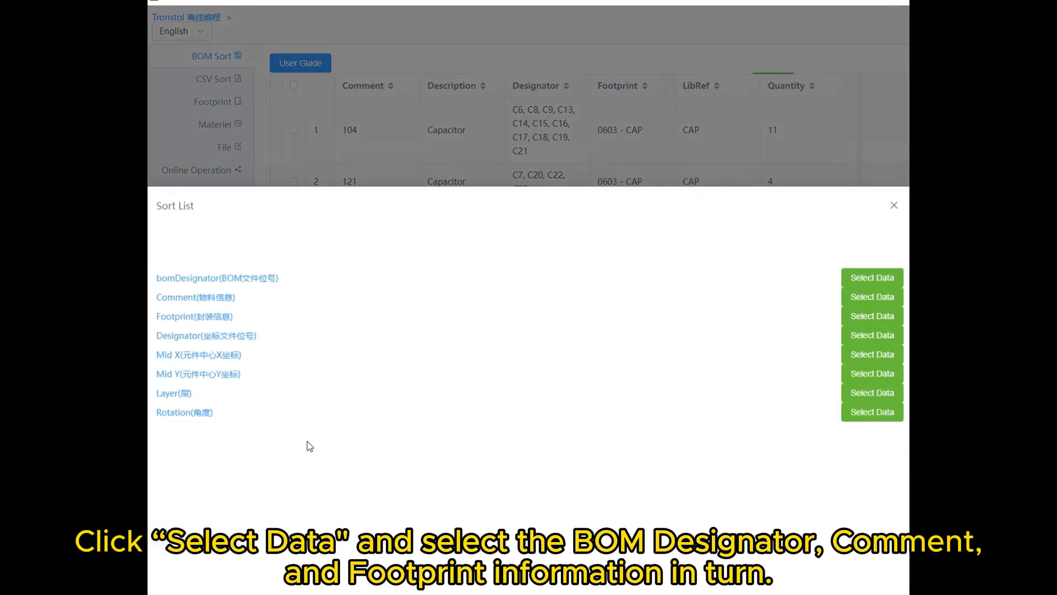
click(868, 281)
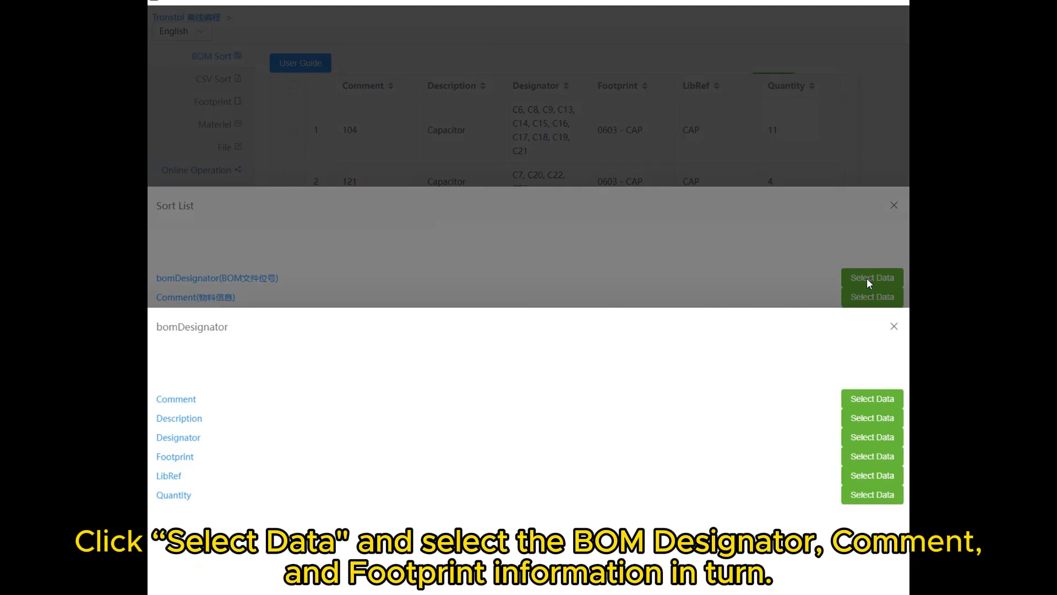
click(873, 436)
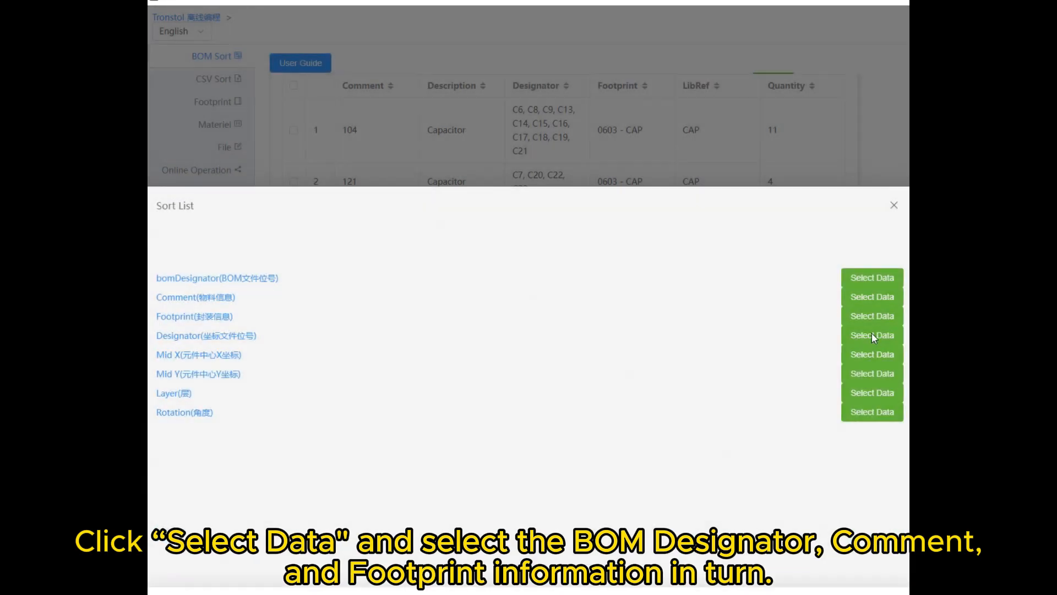
click(881, 304)
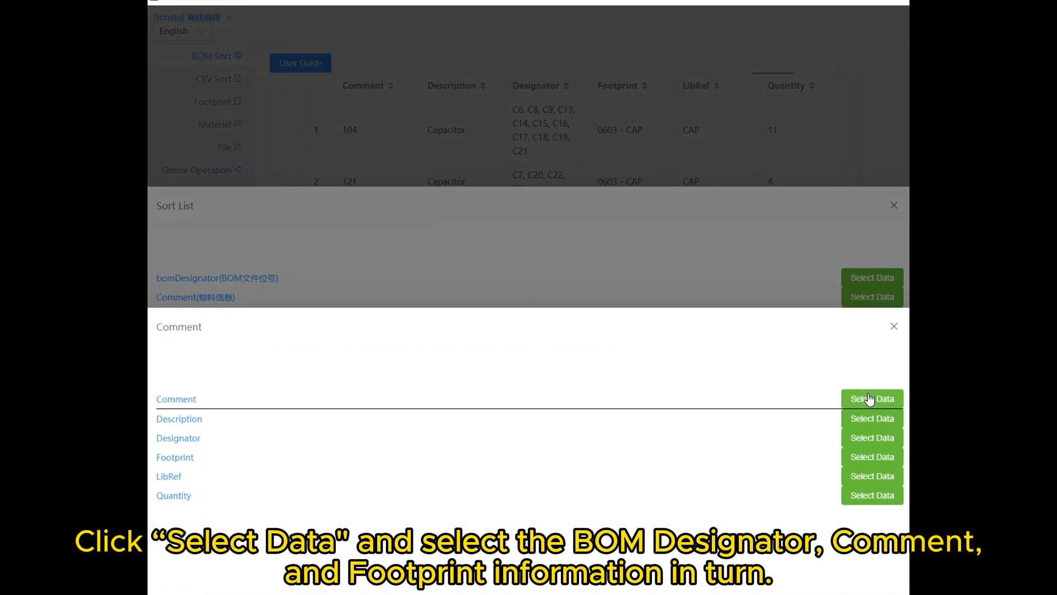
click(876, 398)
click(873, 316)
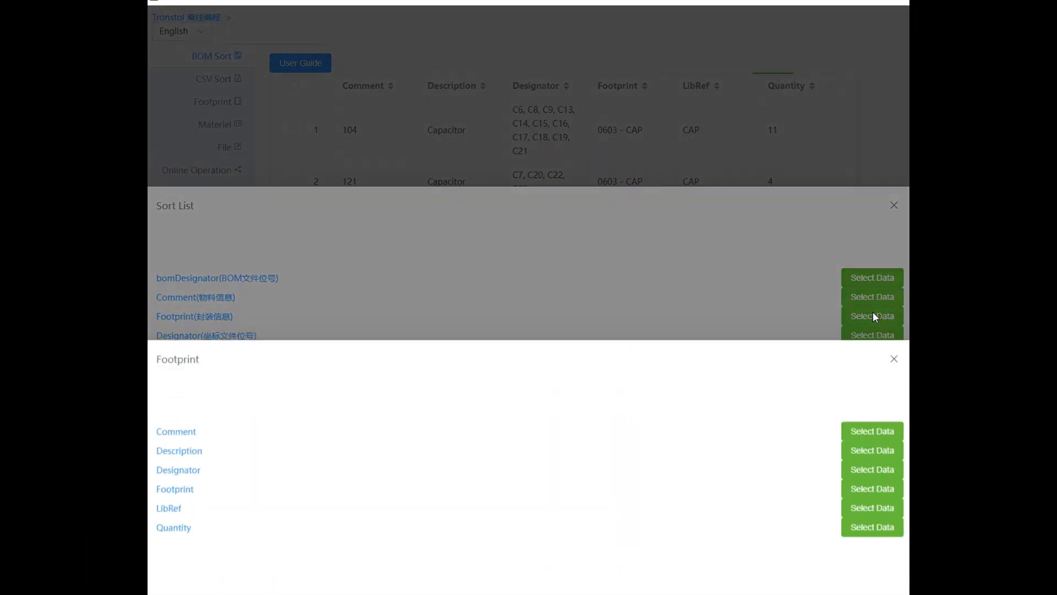
click(872, 455)
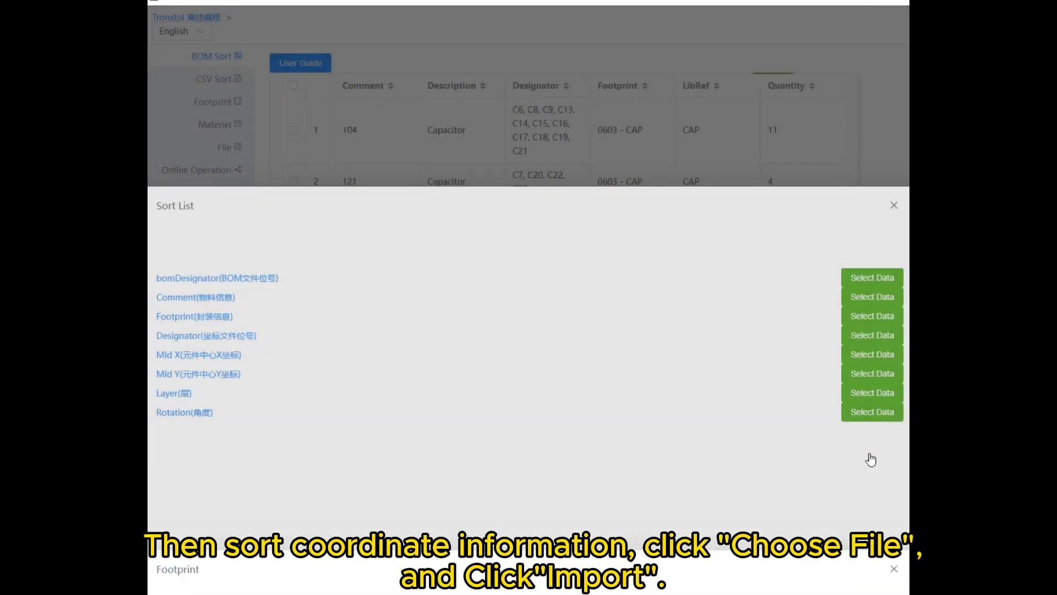
click(893, 208)
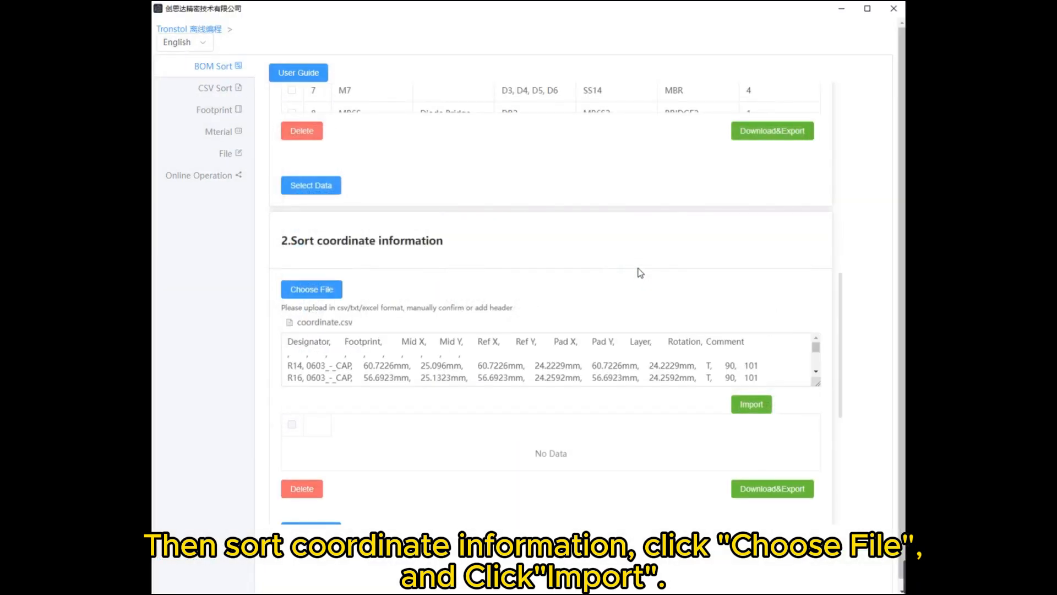
- Enlarge the coordinate.csv content box and import its content into the coordinate table
drag(815, 387, 822, 486)
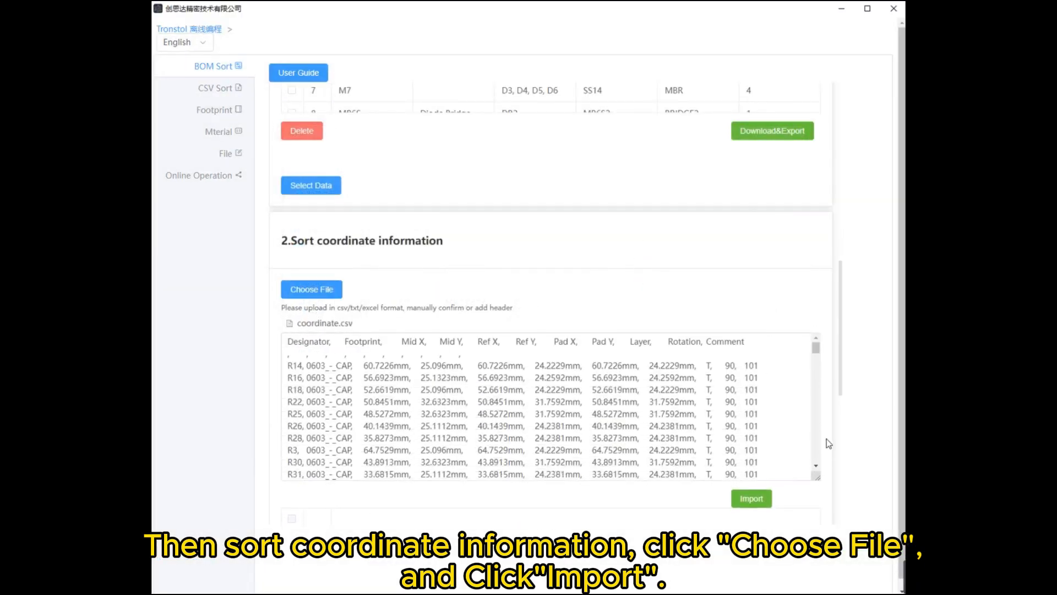
scroll(801, 389, down, 3)
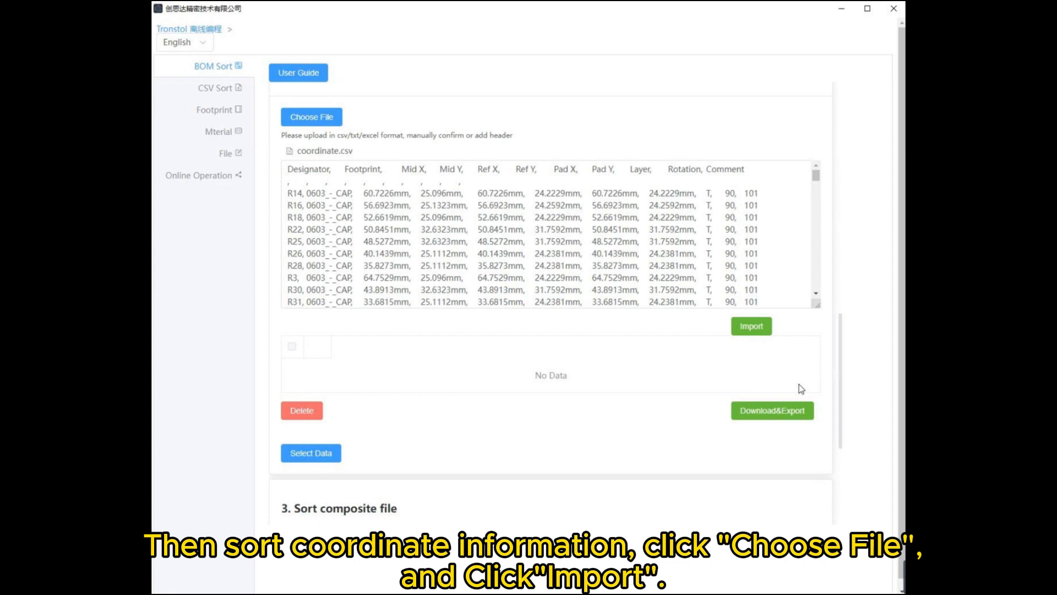
click(759, 329)
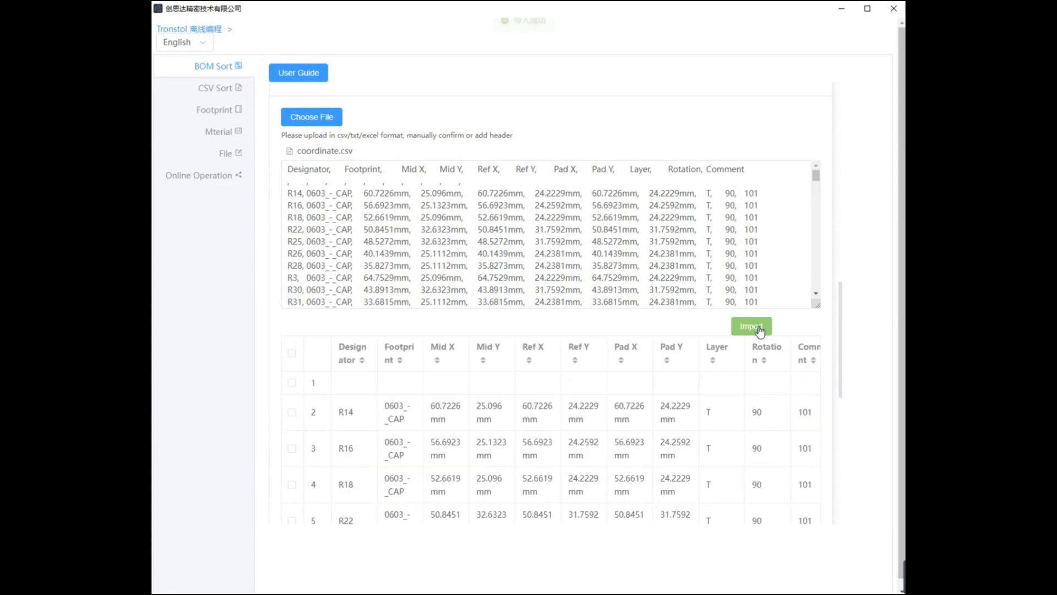
- Delete the blank first row from the imported coordinate table
scroll(324, 277, down, 2)
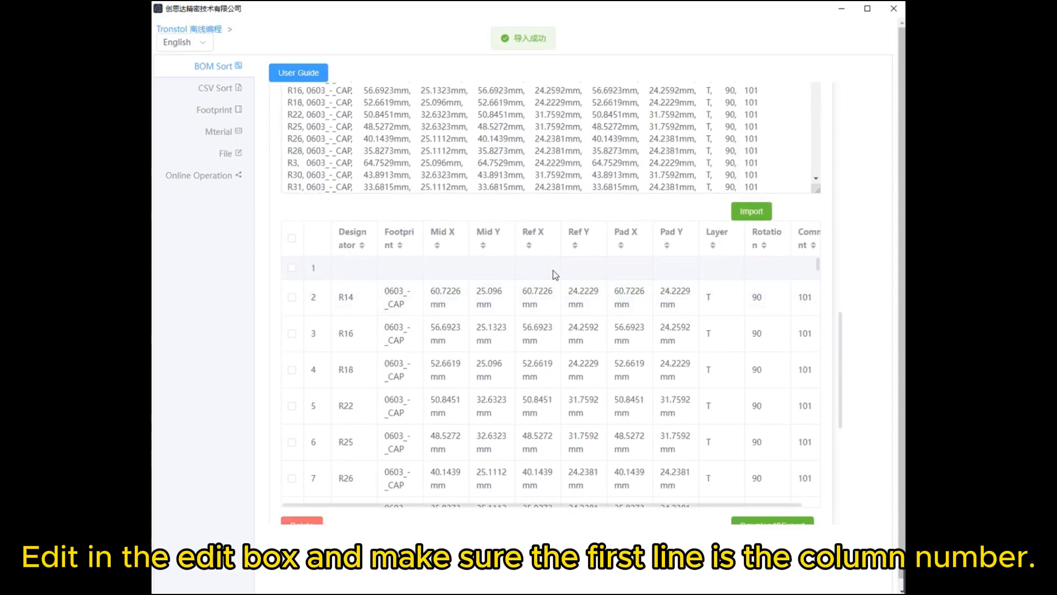
click(292, 267)
scroll(349, 516, down, 1)
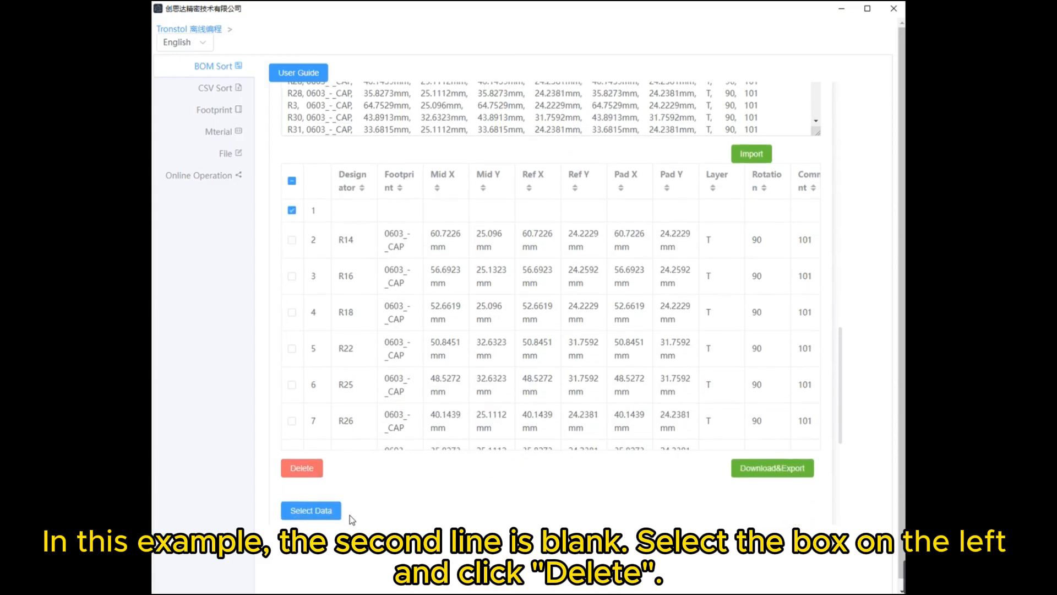
click(302, 467)
click(325, 526)
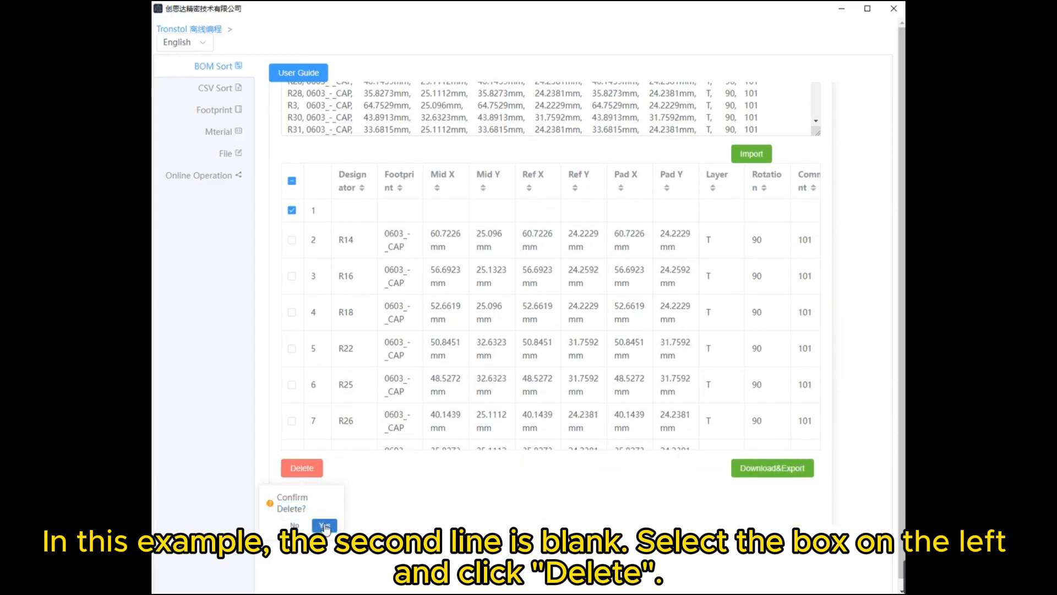
- Apply Digital Filtering to the Mid X and Mid Y columns of the coordinate table to strip the mm units
right_click(447, 188)
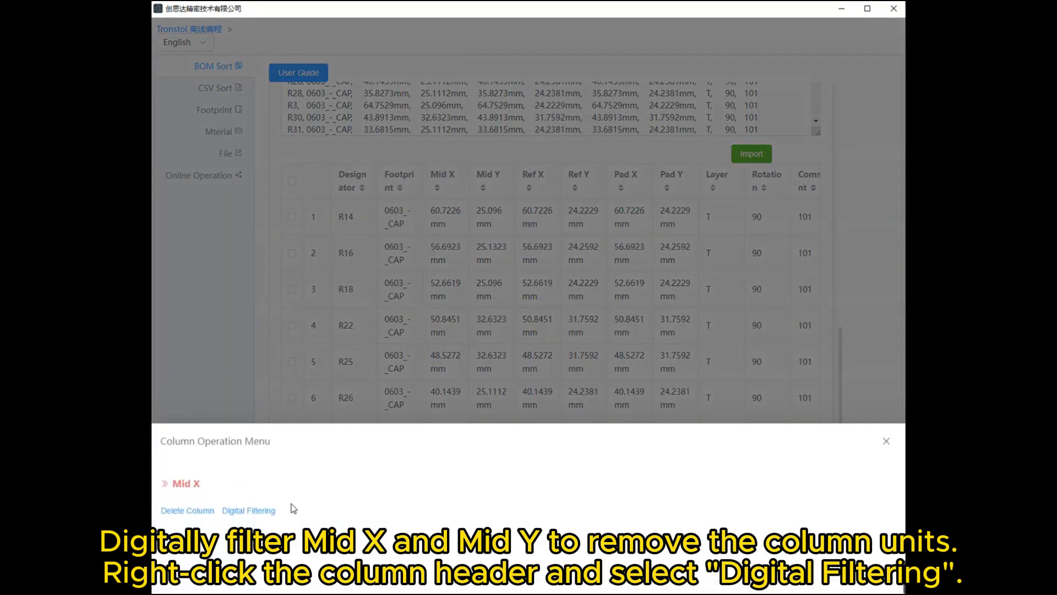
click(248, 510)
click(488, 183)
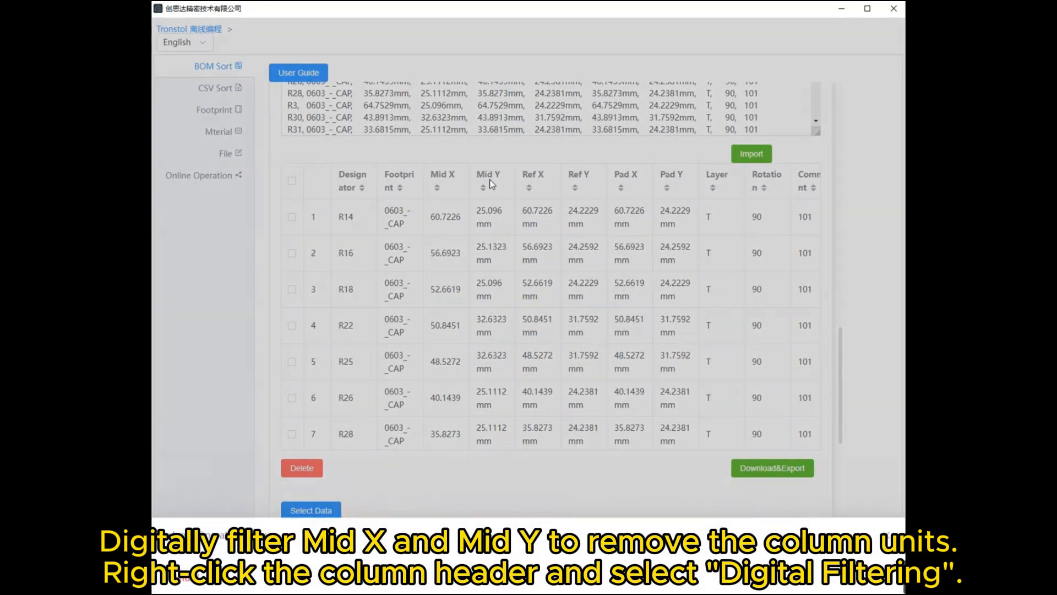
right_click(488, 183)
click(248, 510)
click(427, 317)
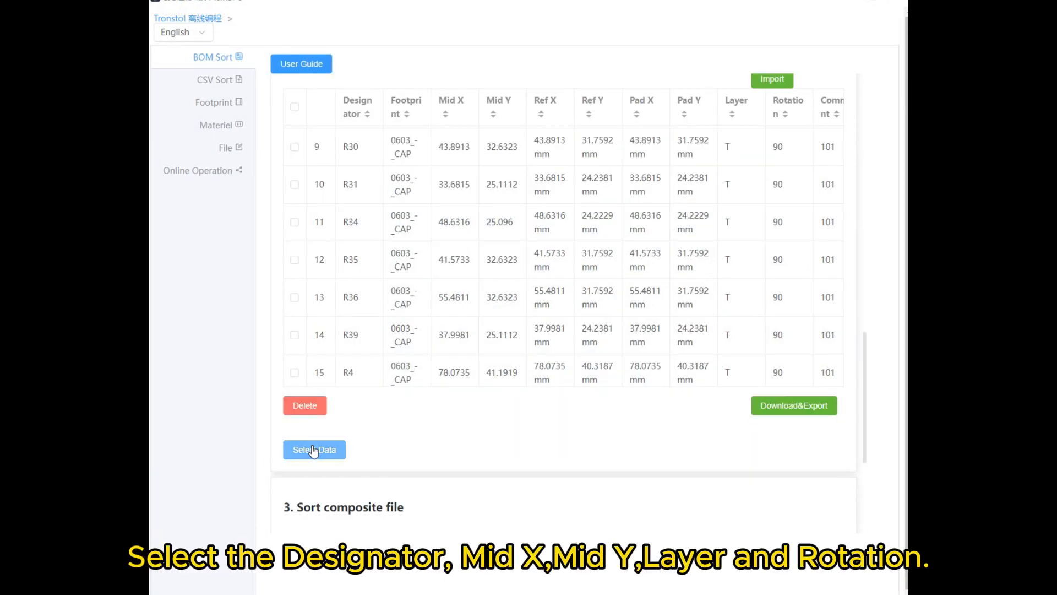
- Map the sort list's coordinate Designator, Mid X and Mid Y entries to the same-named columns of the coordinate table
click(310, 450)
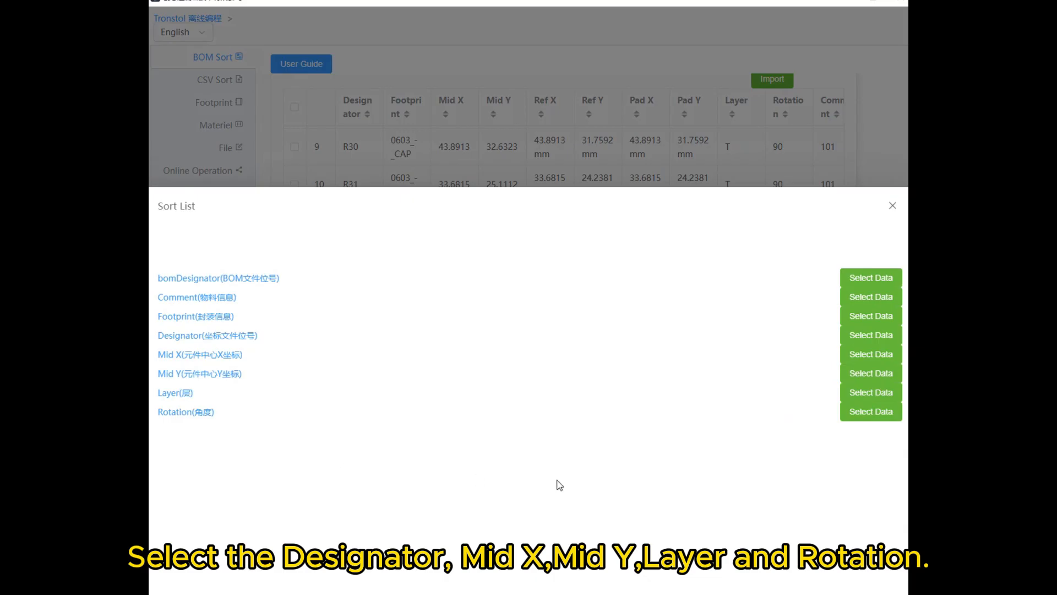
click(858, 337)
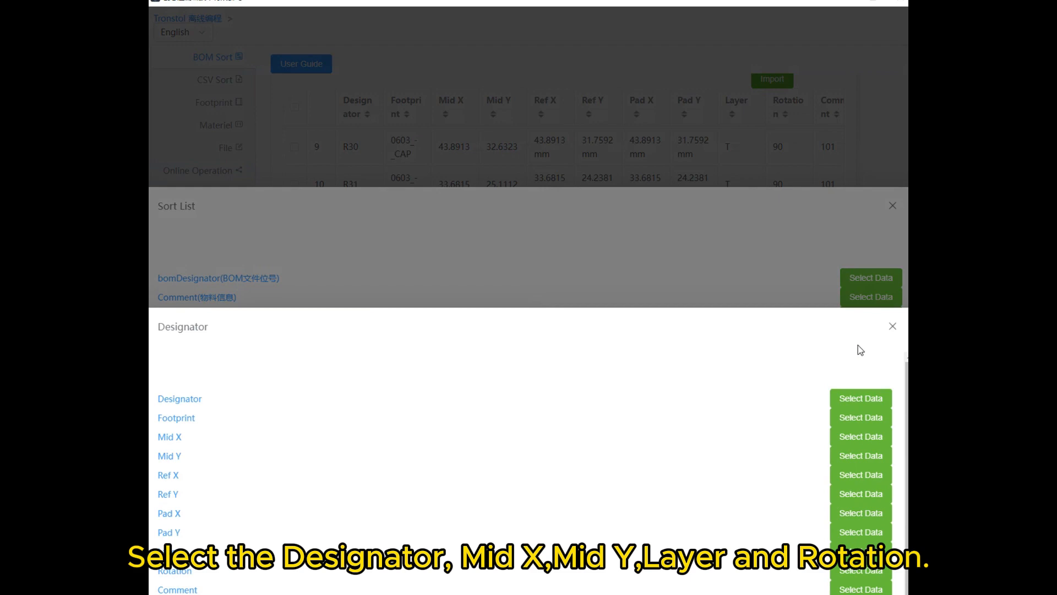
click(861, 398)
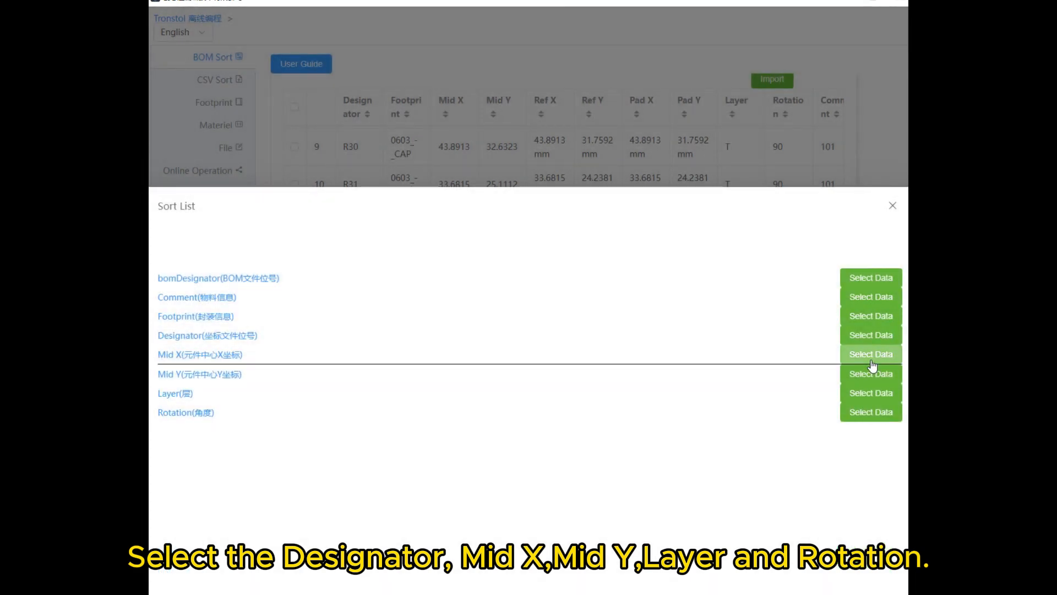
click(872, 361)
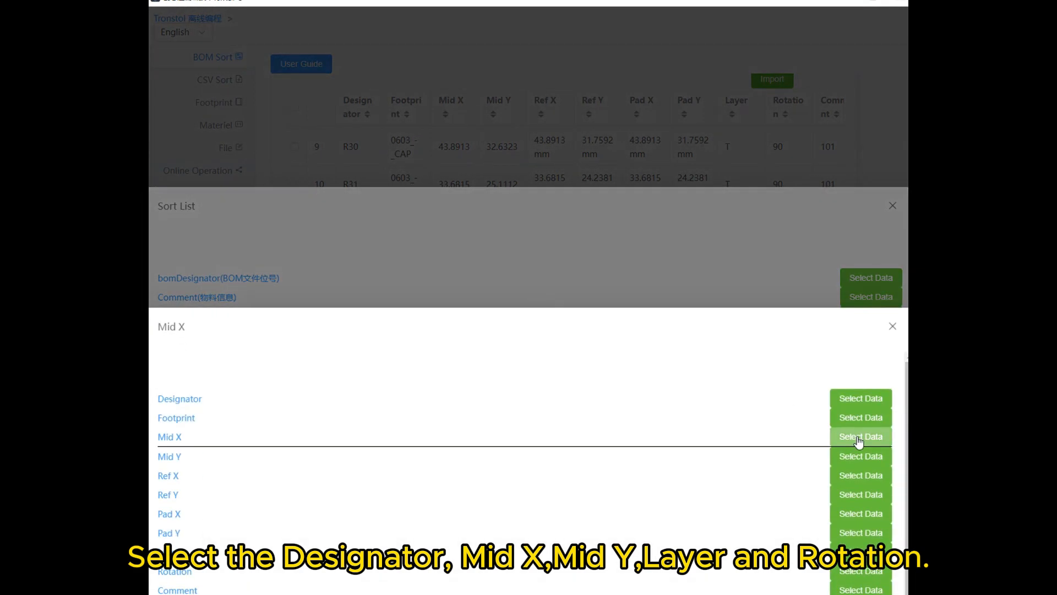
click(859, 439)
click(875, 375)
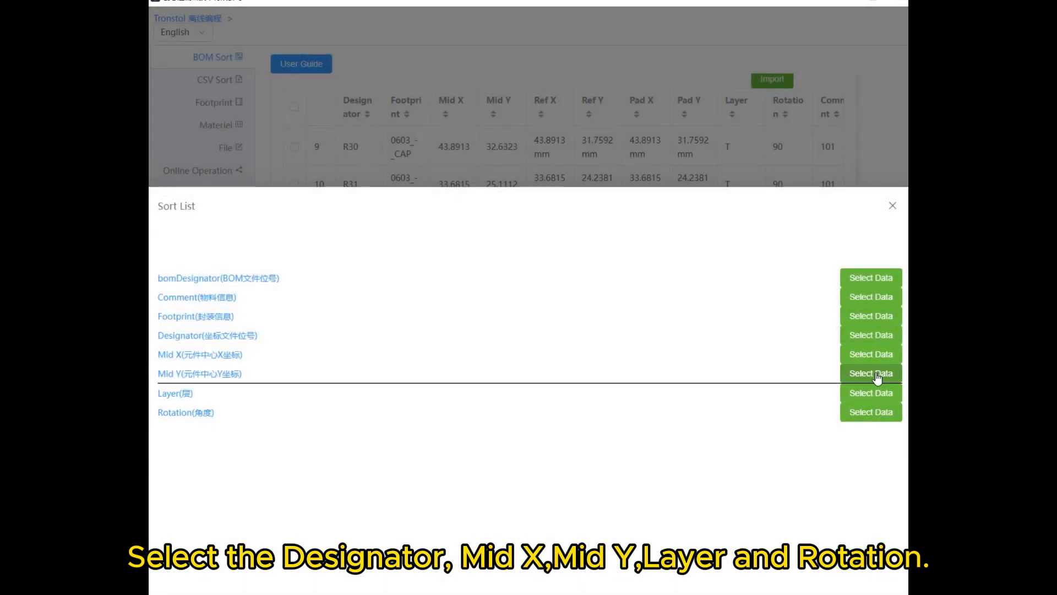
click(868, 461)
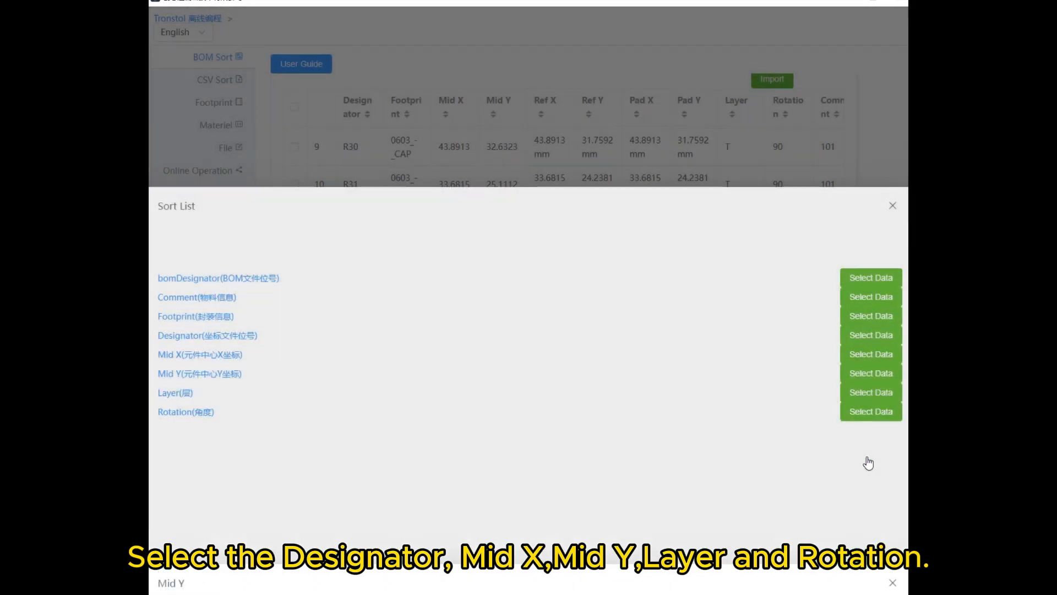
- Map the sort list's Layer and Rotation entries to the coordinate table's Layer and Rotation columns
click(869, 396)
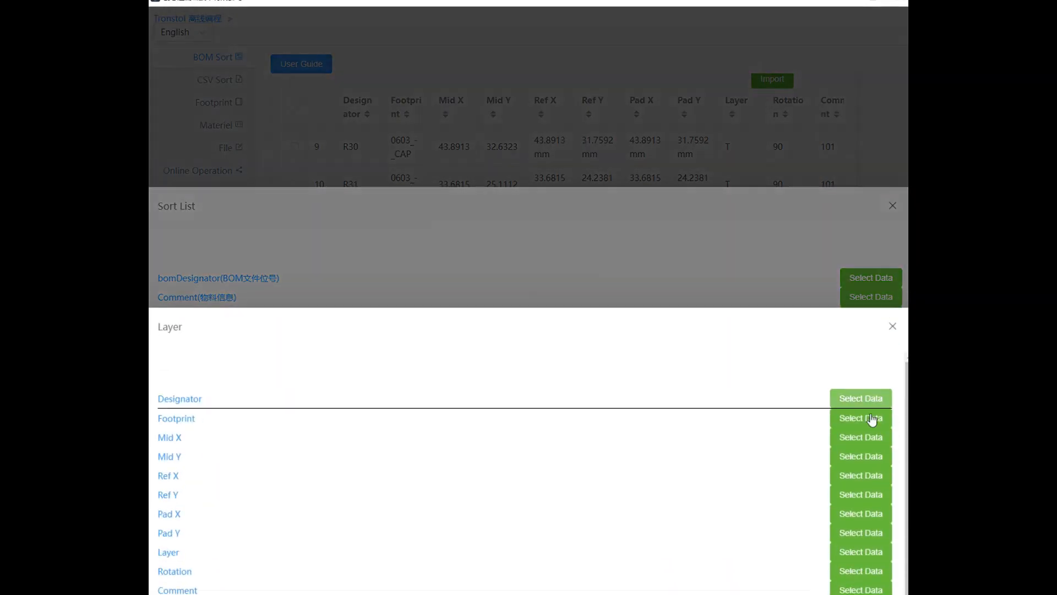
click(868, 553)
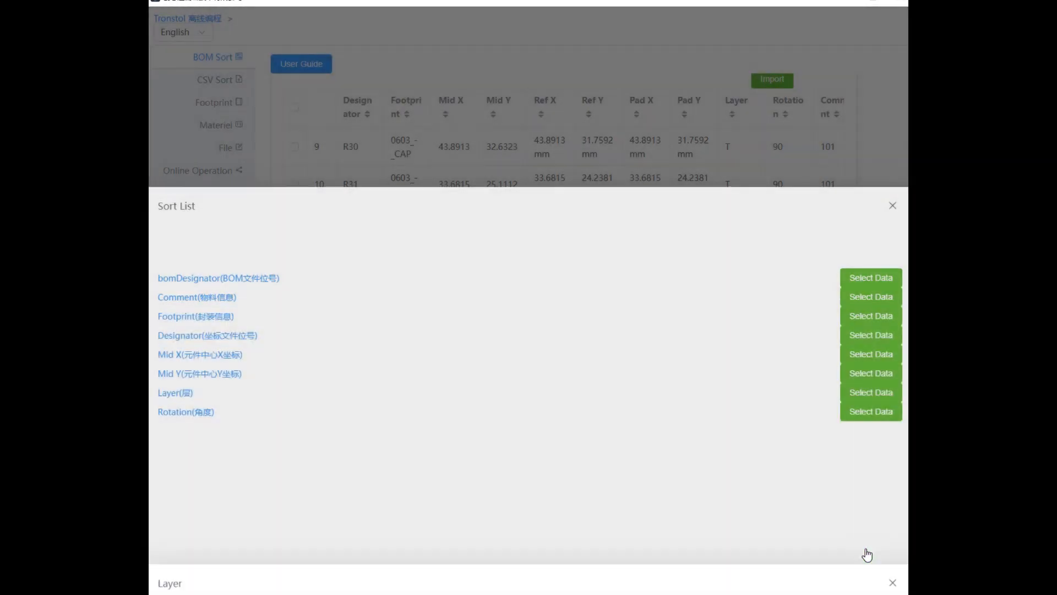
click(869, 413)
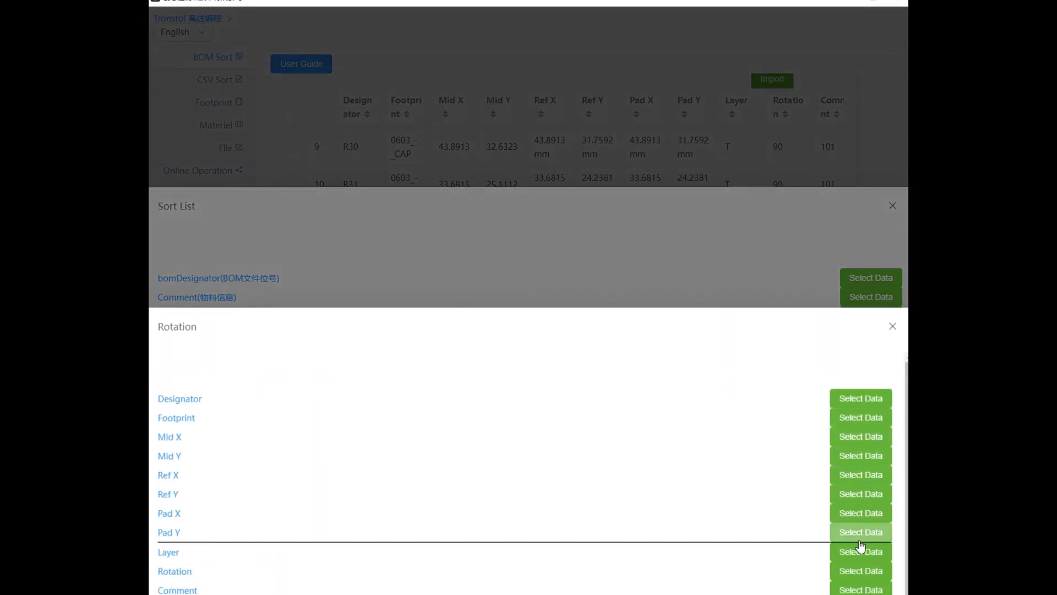
click(861, 571)
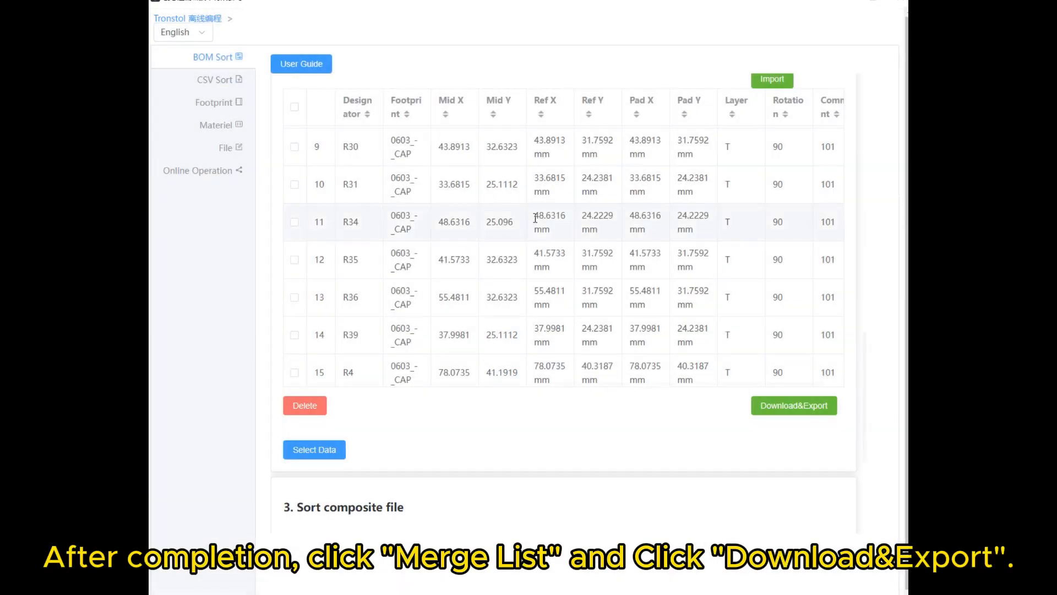
- Merge the BOM and coordinate data into the composite list and look through its rows
scroll(448, 319, down, 5)
scroll(496, 315, down, 3)
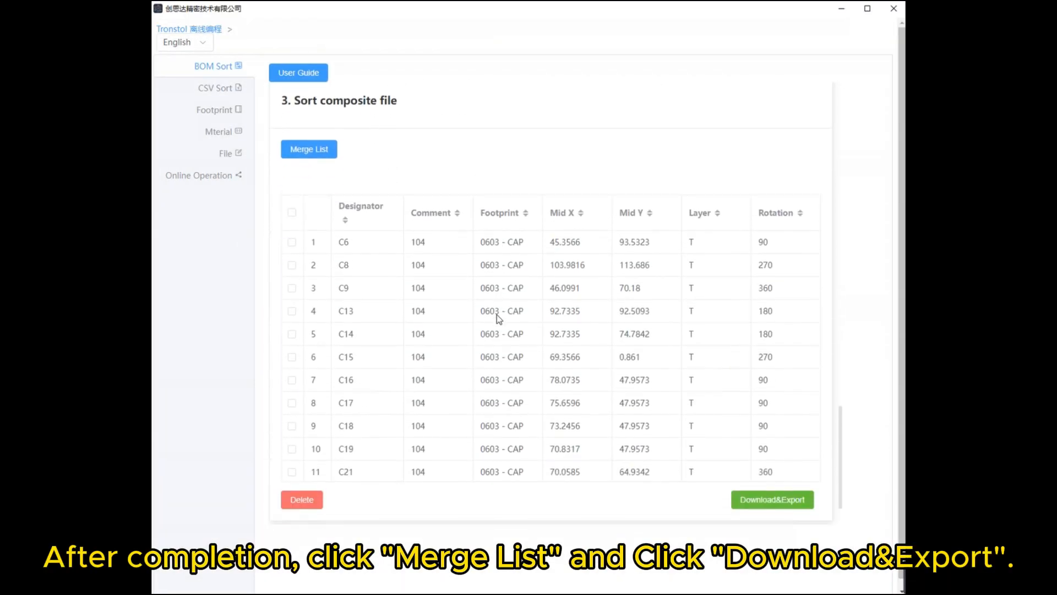
scroll(502, 306, down, 15)
scroll(533, 288, down, 7)
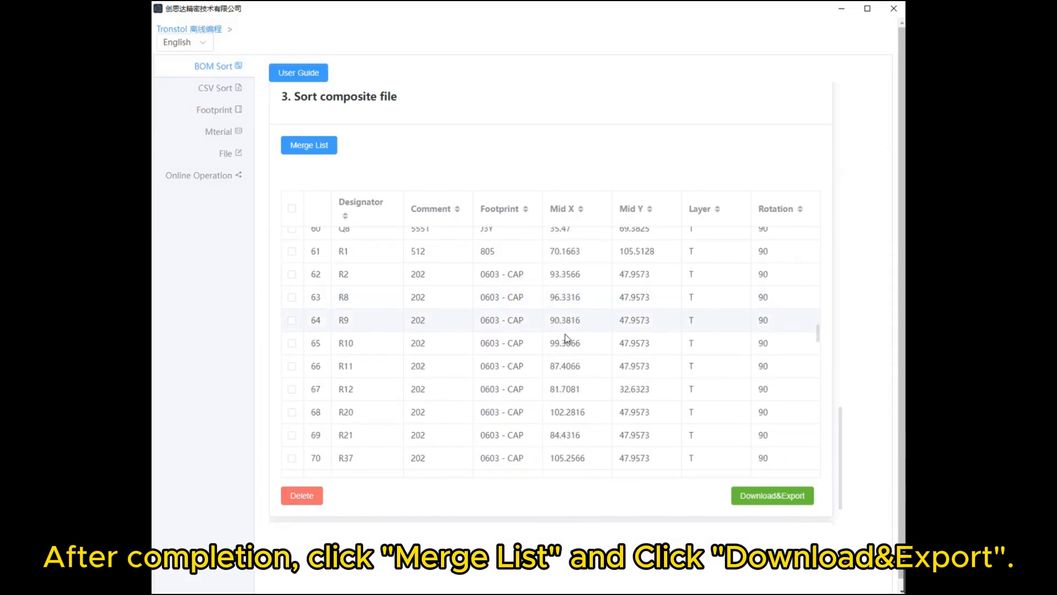
- Export the merged composite list to the desktop as test.csv
click(760, 502)
scroll(683, 479, down, 1)
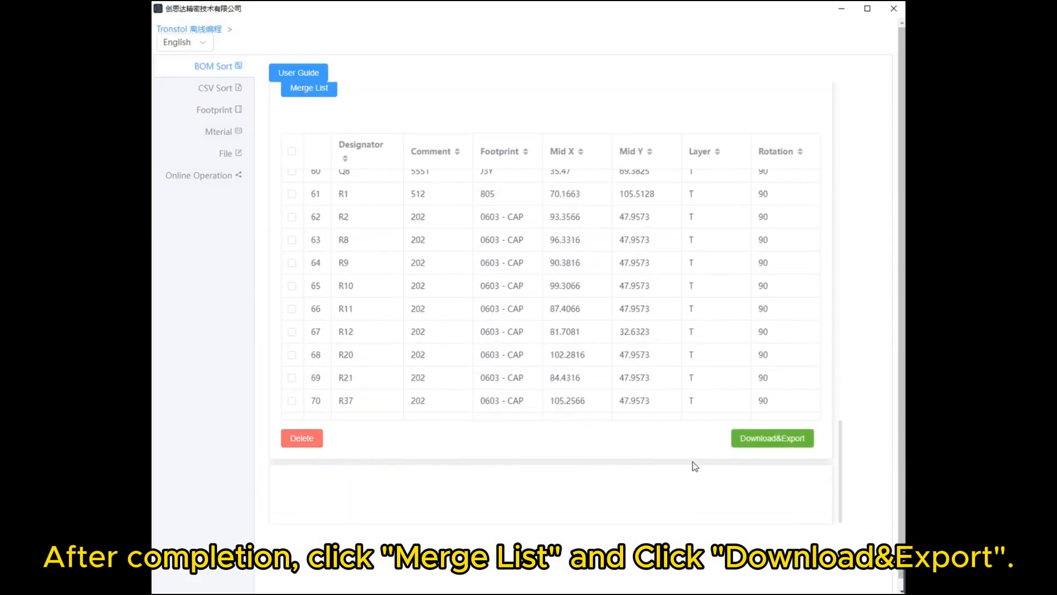
click(749, 438)
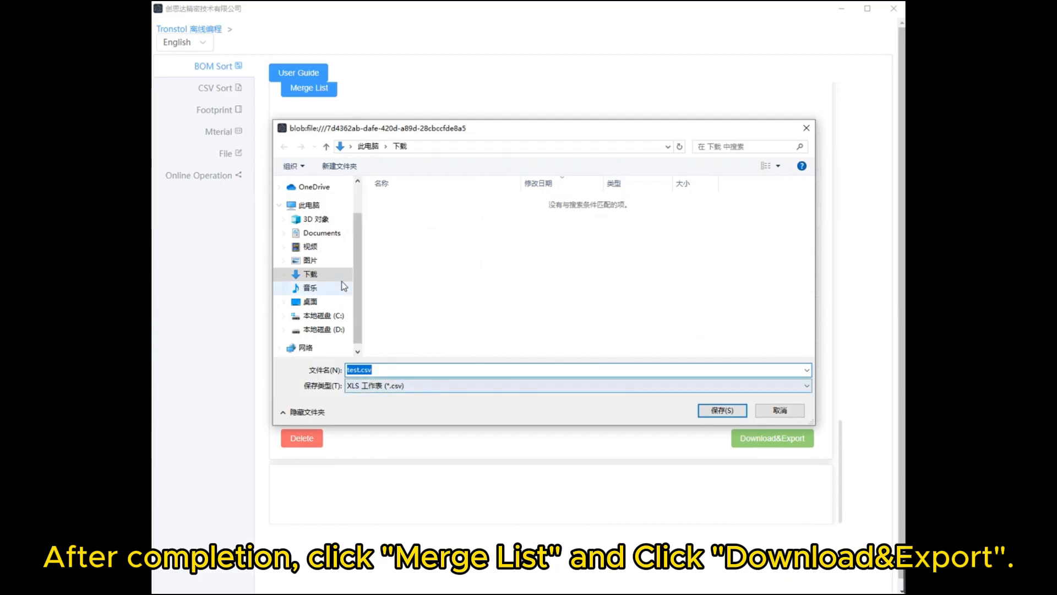
click(312, 303)
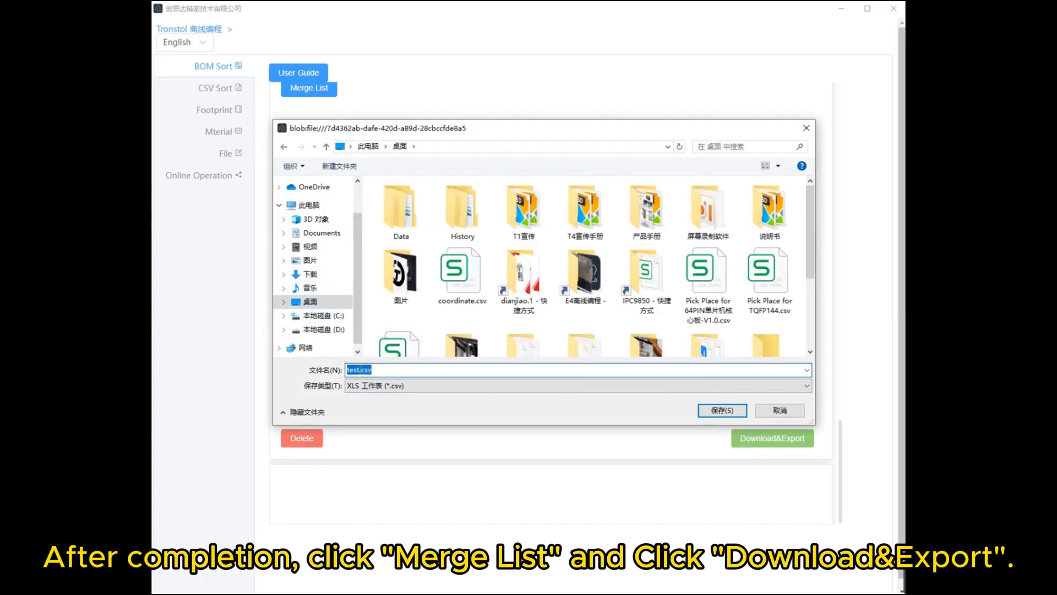
click(724, 412)
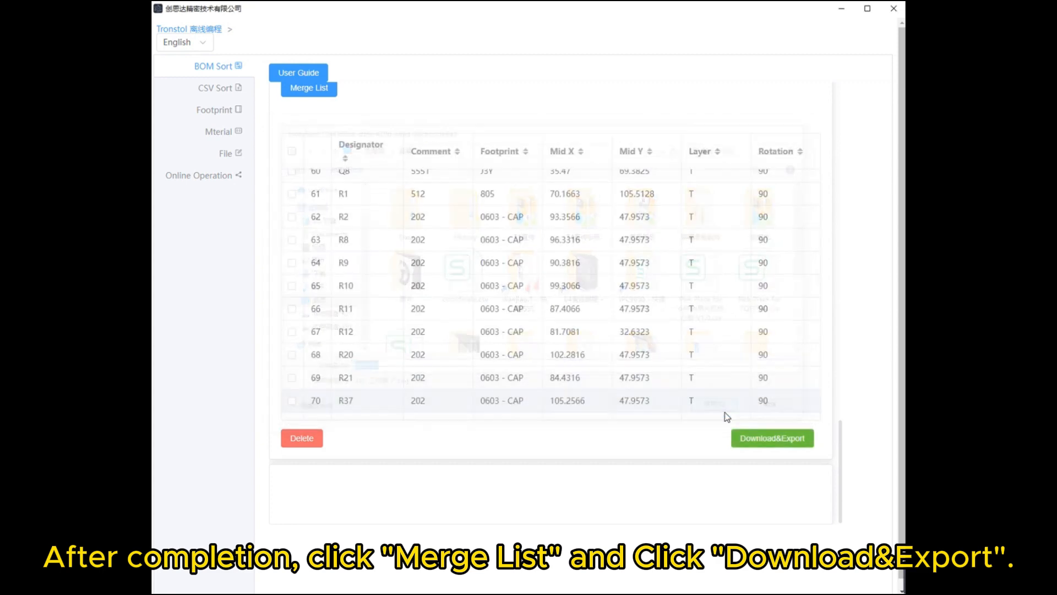
- Load test.csv from the desktop into the CSV Sort page
click(227, 91)
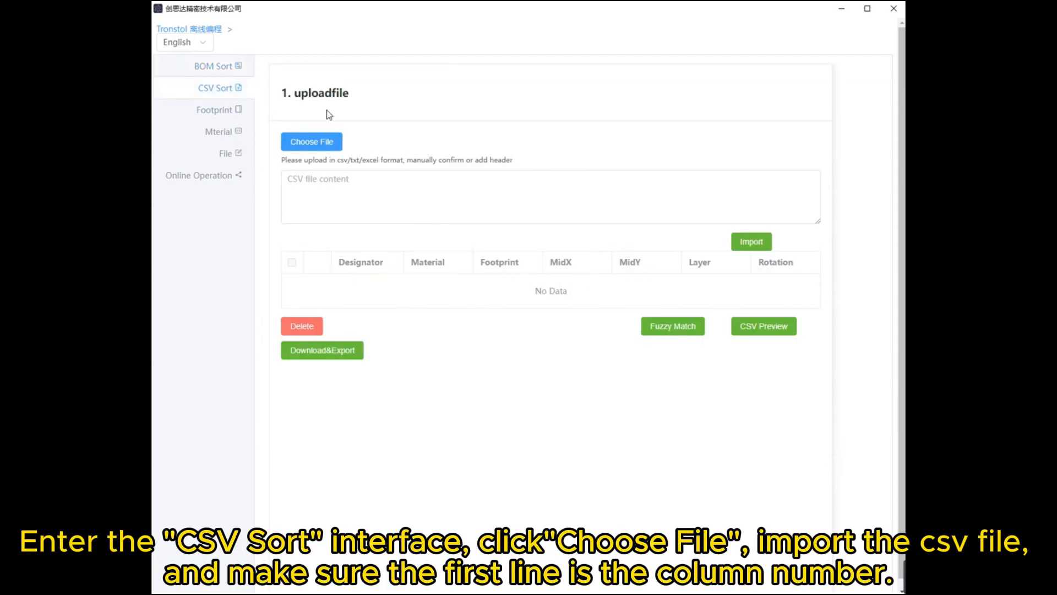
click(316, 145)
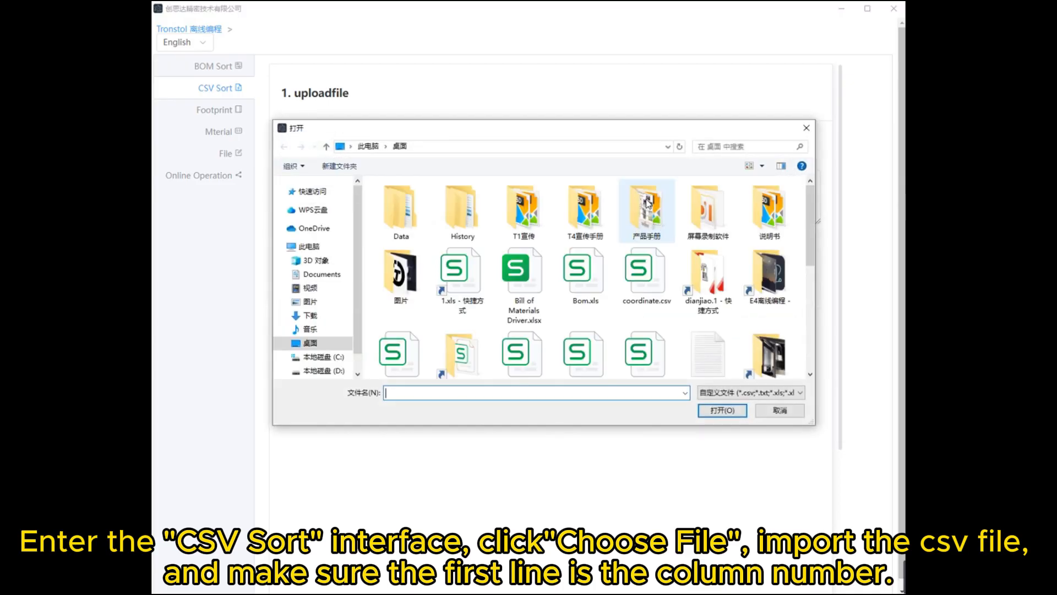
scroll(642, 310, down, 1)
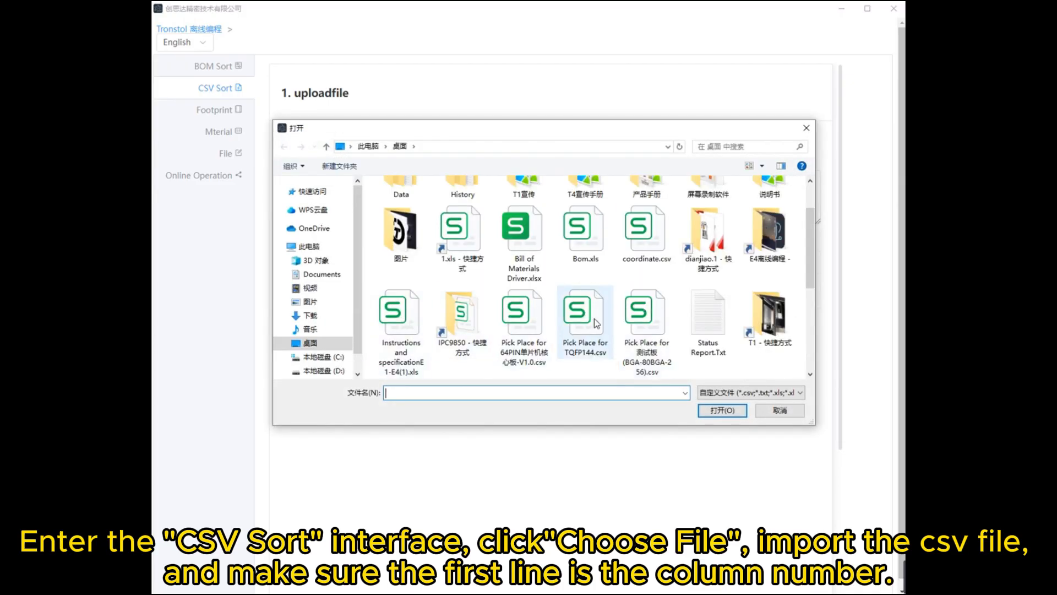
scroll(597, 324, down, 1)
double_click(401, 333)
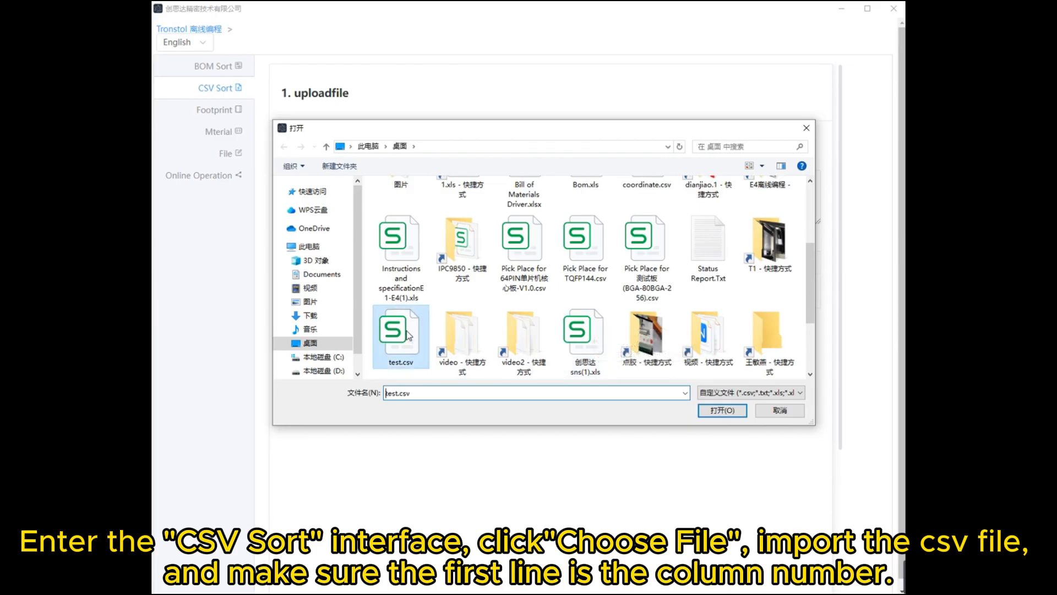
- Enlarge the CSV content box, look through the loaded lines and import them into the component table
drag(819, 238, 818, 424)
scroll(567, 261, down, 15)
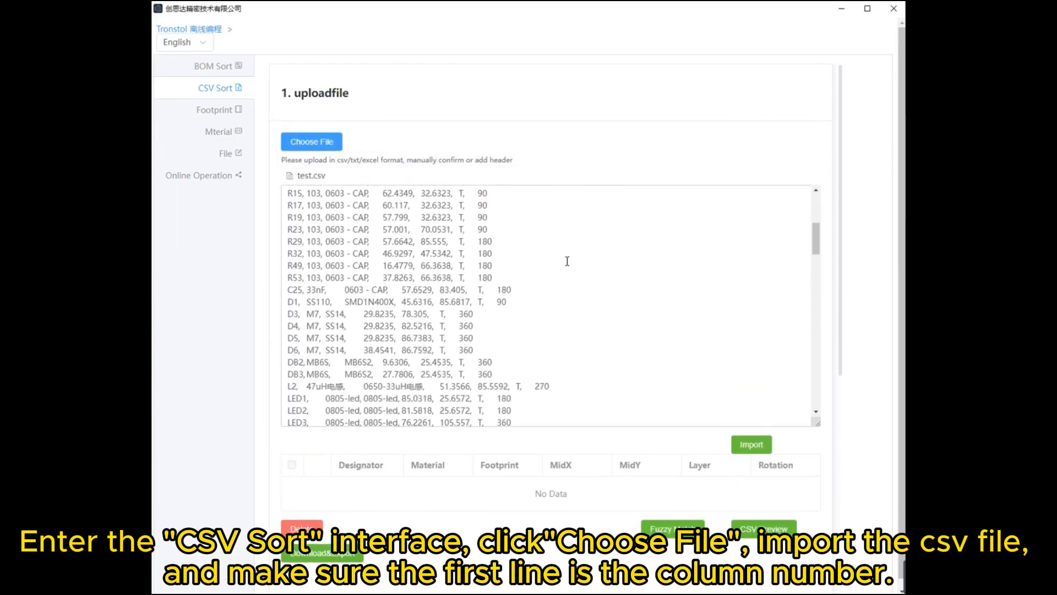
scroll(567, 261, down, 10)
click(751, 445)
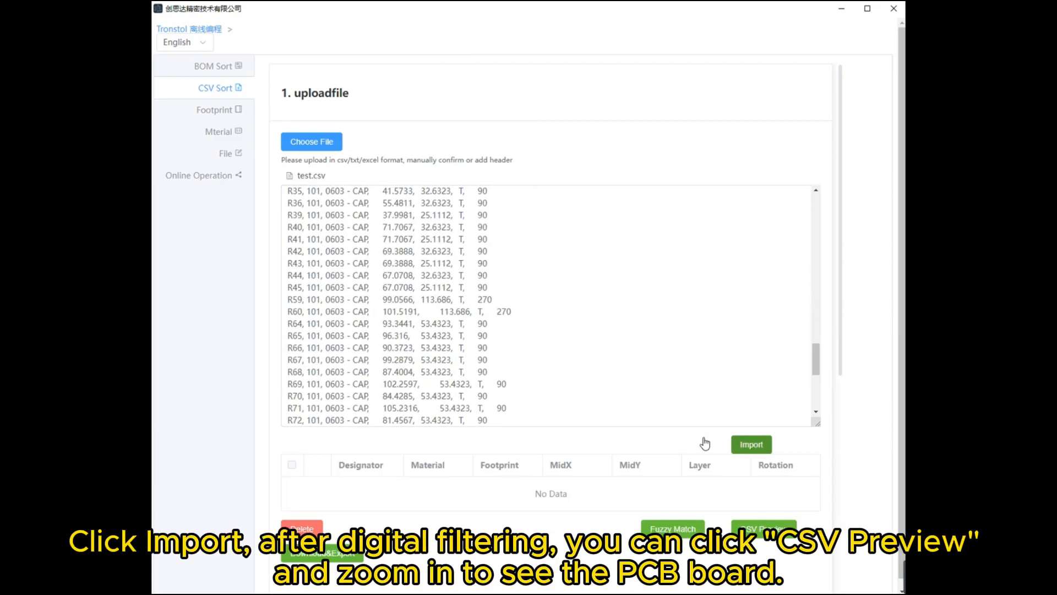
- Look through the imported component rows, generate the CSV preview of the PCB, and enlarge and move the board to inspect its component layout
scroll(681, 437, down, 4)
scroll(682, 389, down, 18)
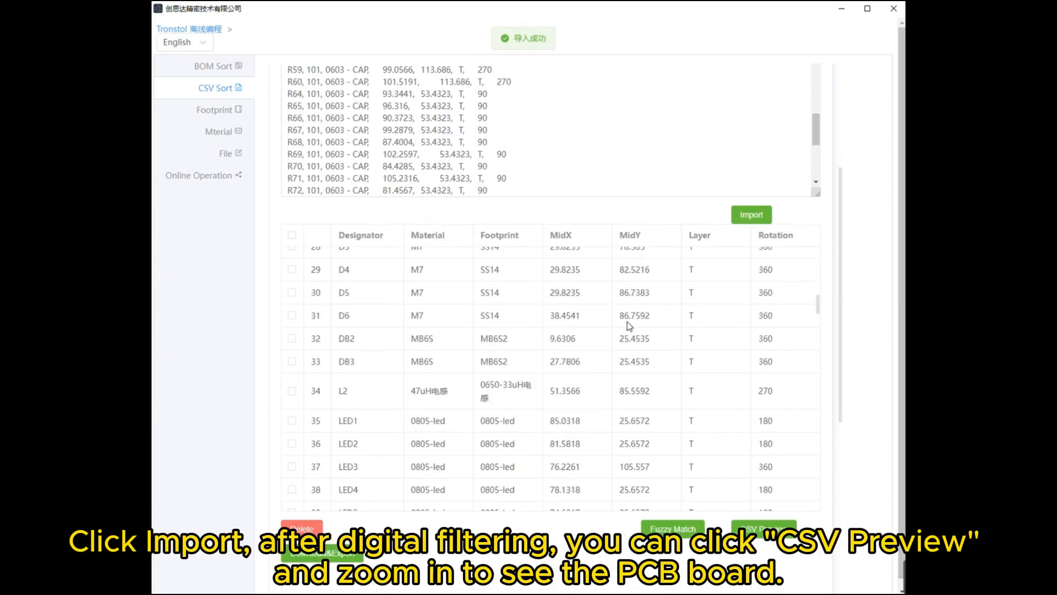
scroll(651, 230, down, 3)
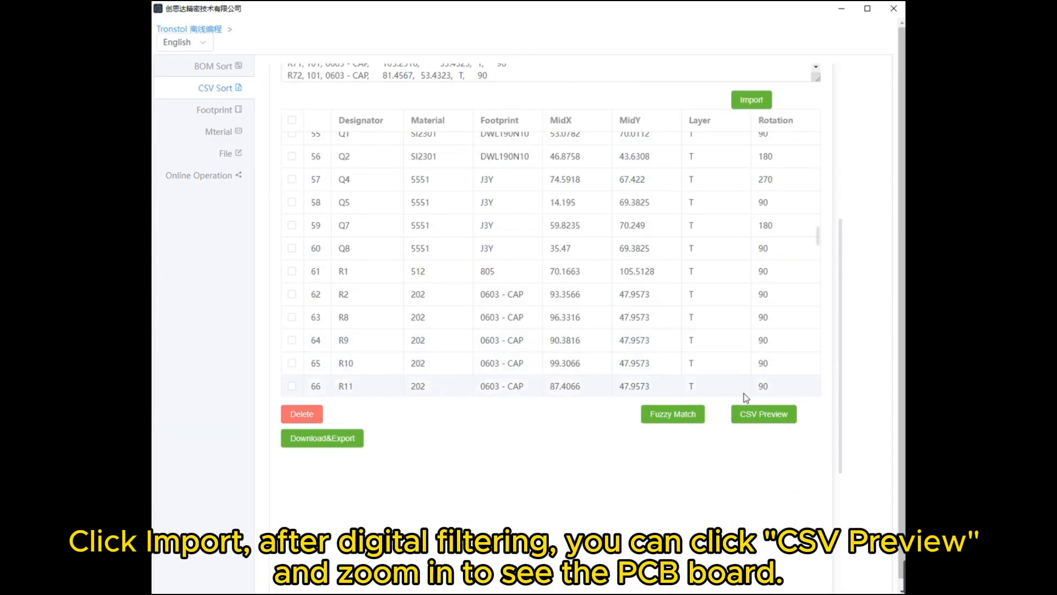
click(765, 419)
scroll(762, 427, down, 6)
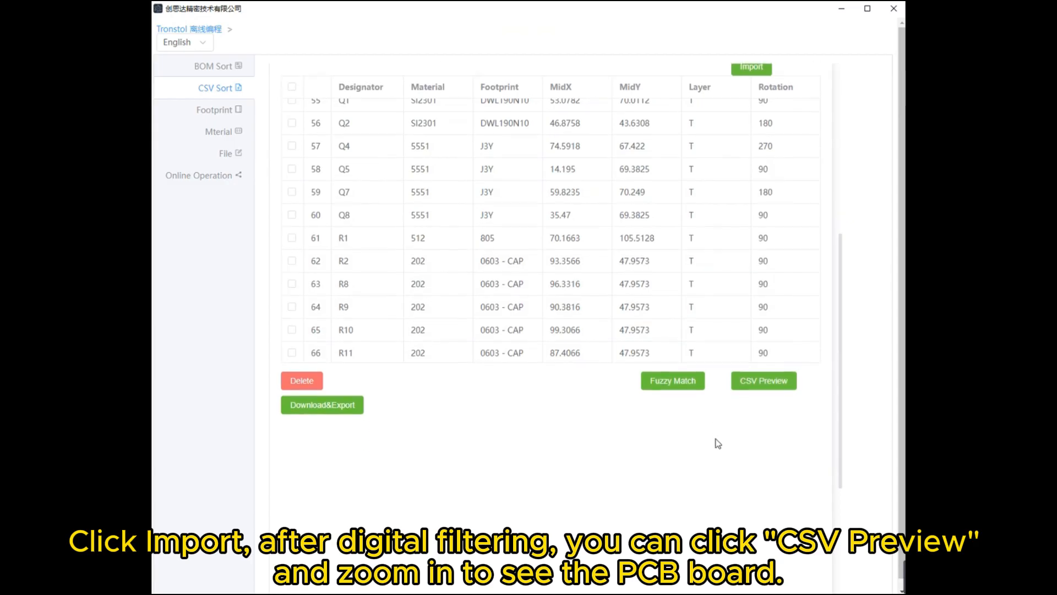
scroll(567, 439, up, 5)
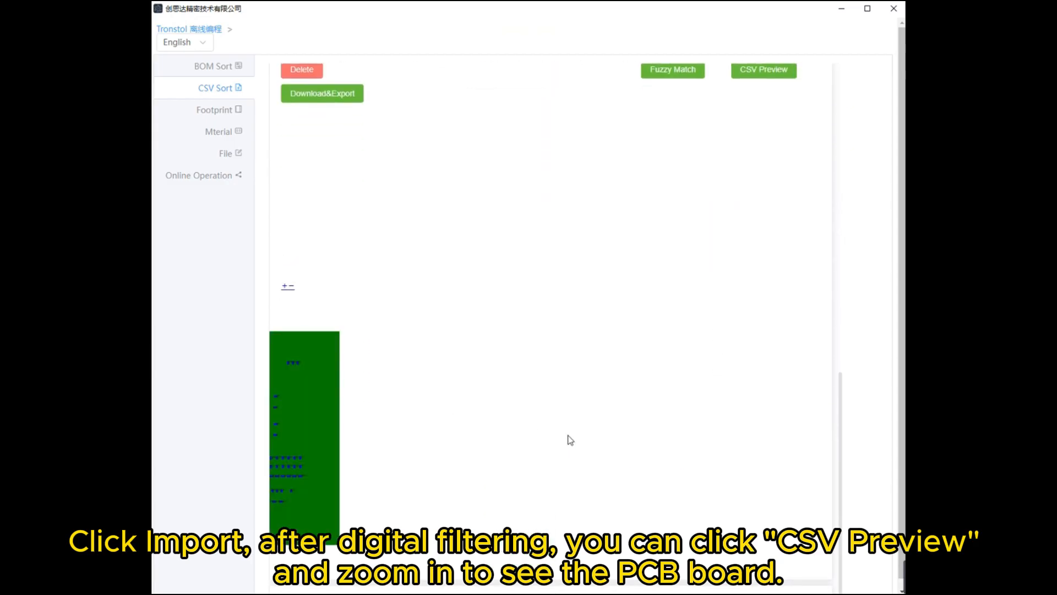
drag(456, 368, 743, 243)
scroll(589, 267, up, 4)
scroll(623, 330, up, 4)
scroll(639, 245, down, 3)
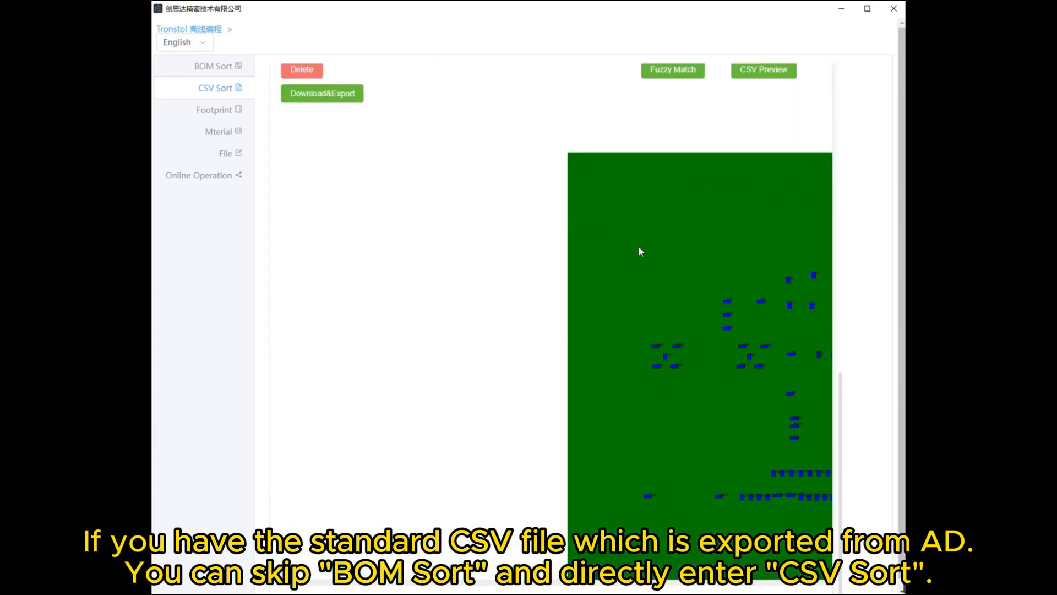
drag(689, 301, 659, 481)
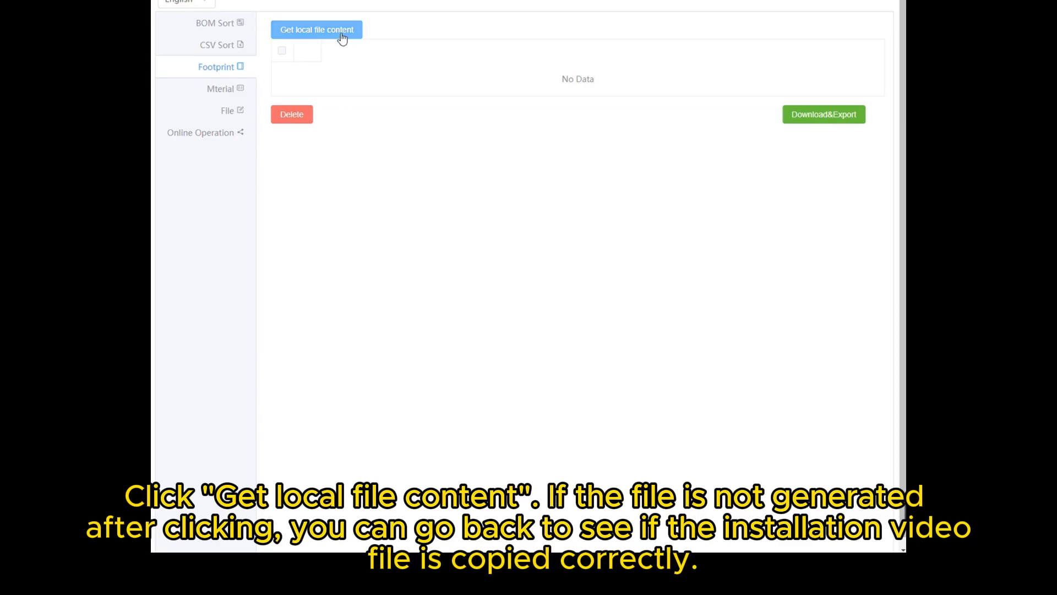
- Load the local footprint library and rename its first entry to 0201(C0.4)
click(341, 34)
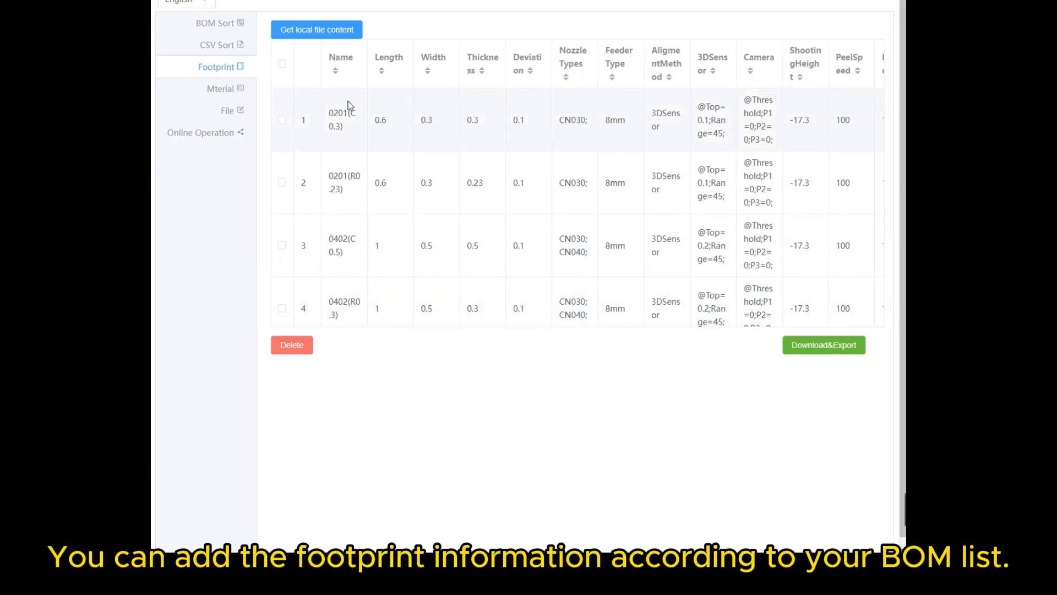
double_click(339, 113)
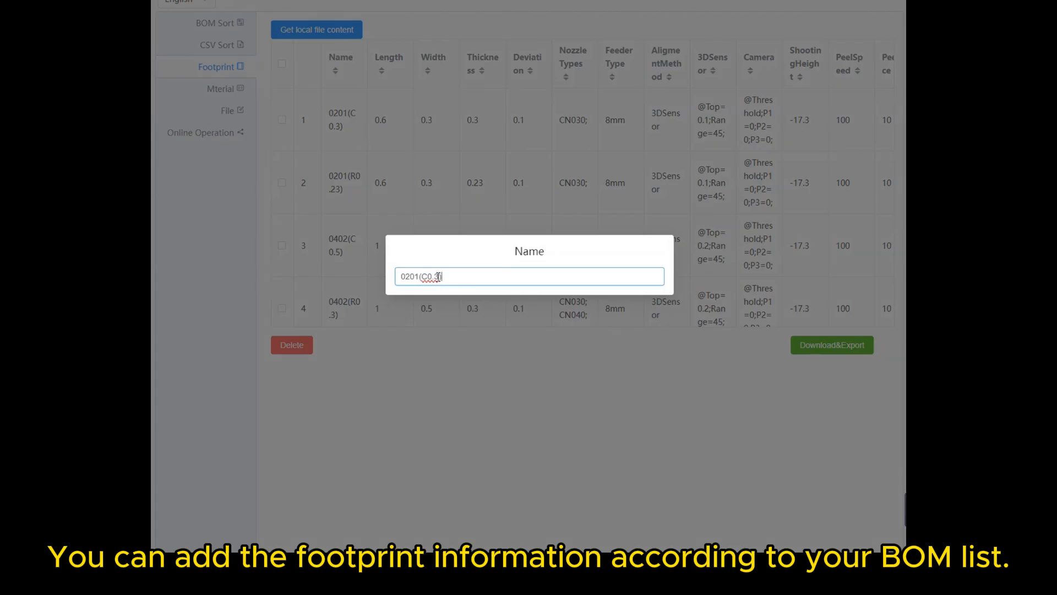
key(BackSpace)
text(4)
key(Return)
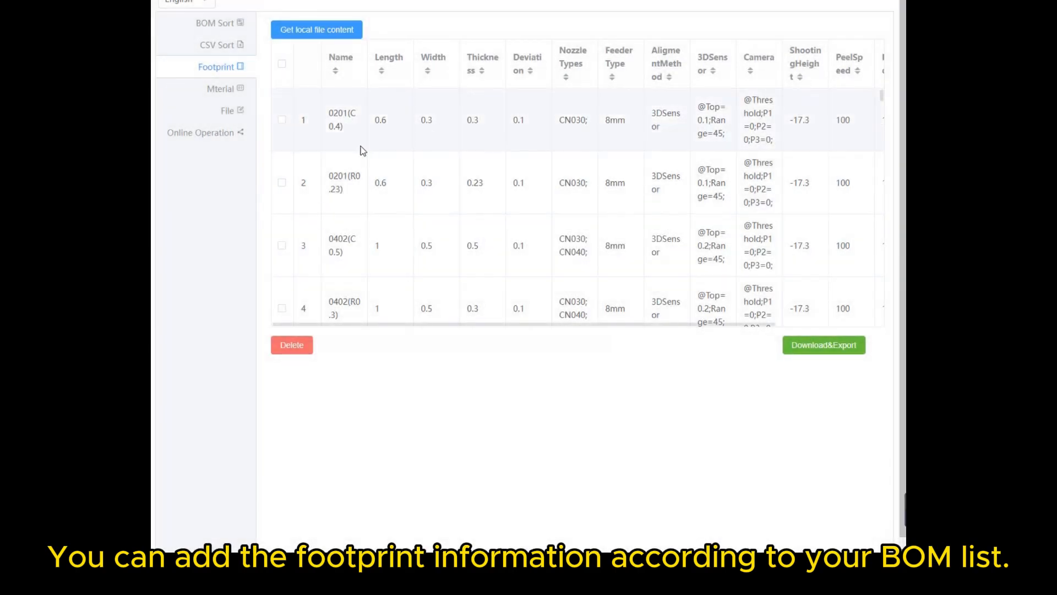
- Duplicate the first footprint row and rename the copy to 0201(C0.3)
click(356, 143)
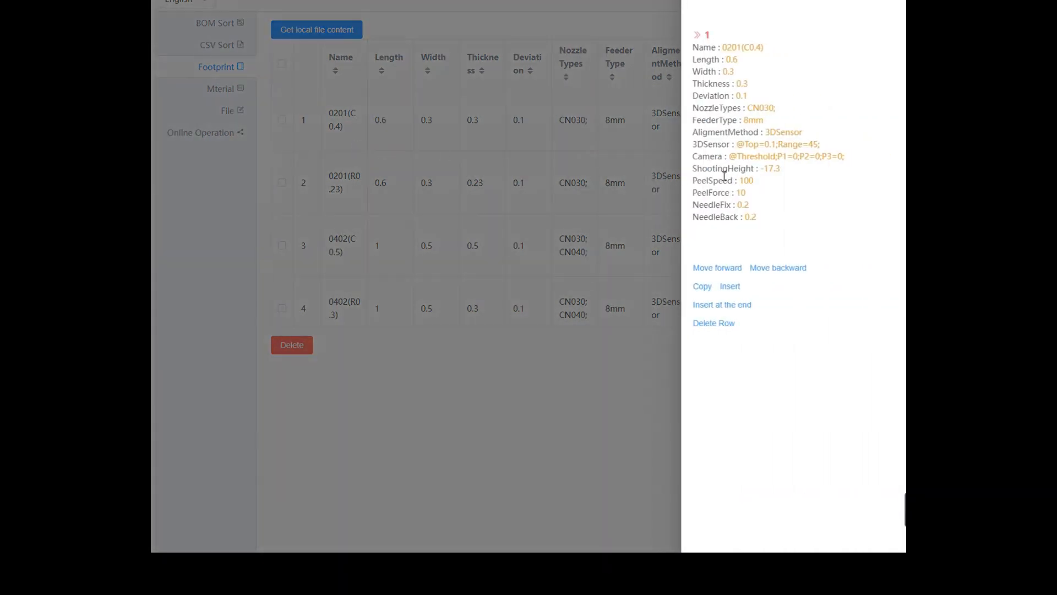
click(703, 286)
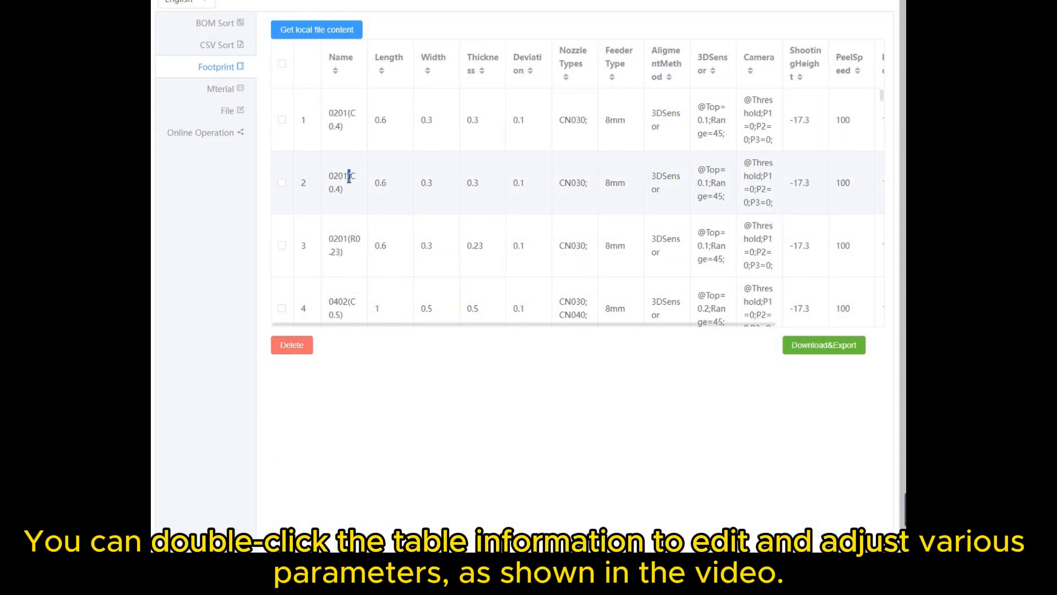
double_click(348, 175)
key(BackSpace)
key(BackSpace)
text(3))
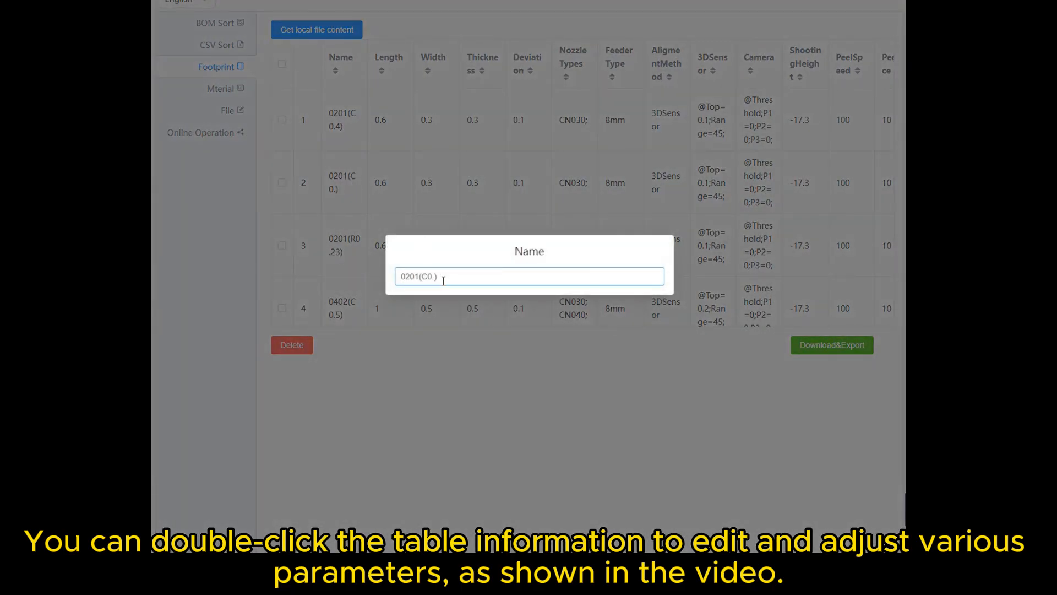
key(Return)
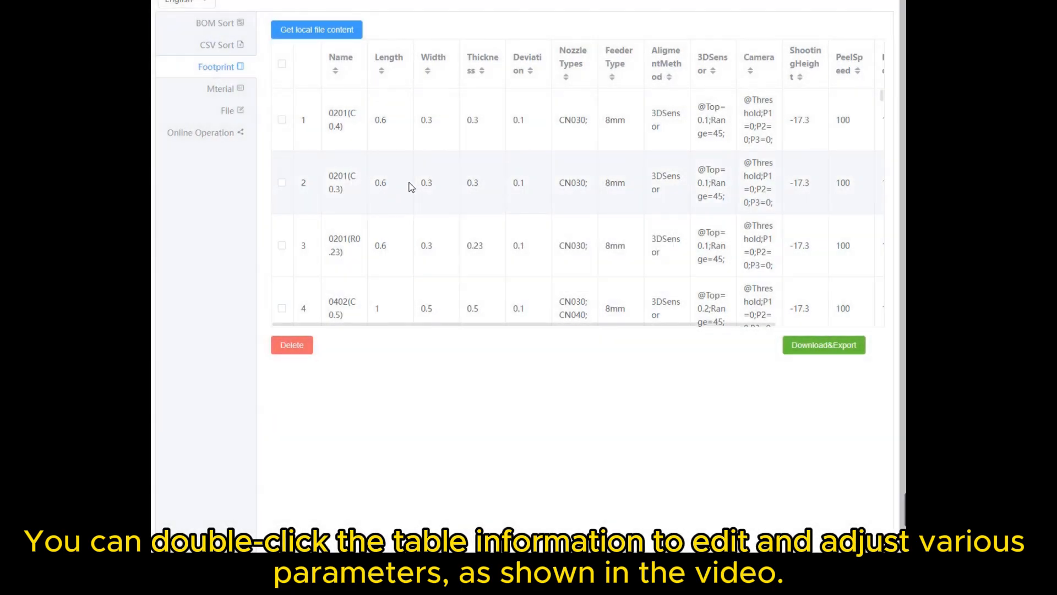
- Set the length of the 0201(C0.3) footprint to 0.7 and view the operations available for the FeederType column
double_click(404, 185)
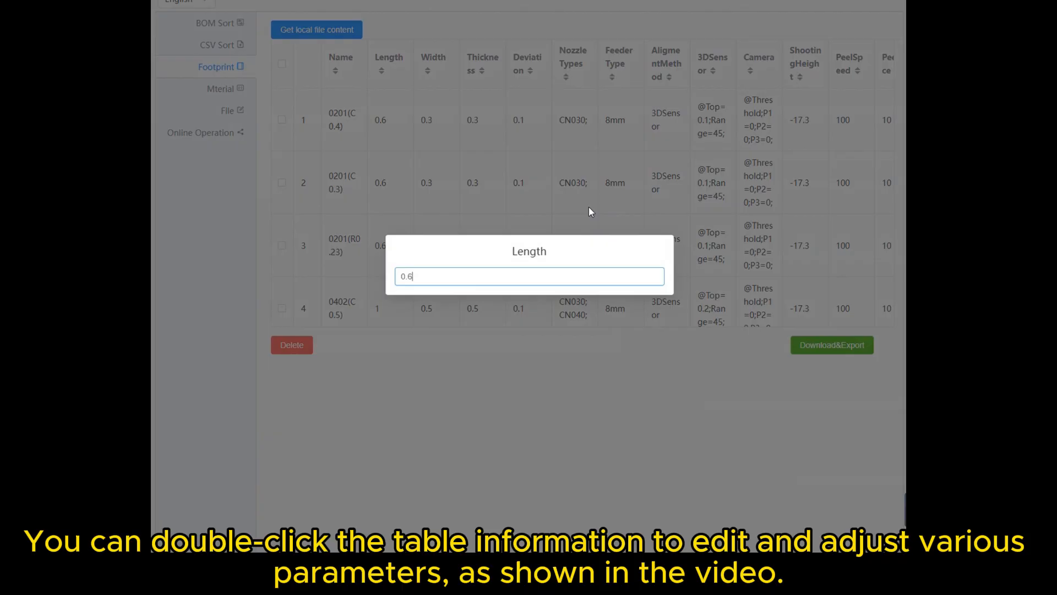
key(BackSpace)
text(7)
key(Return)
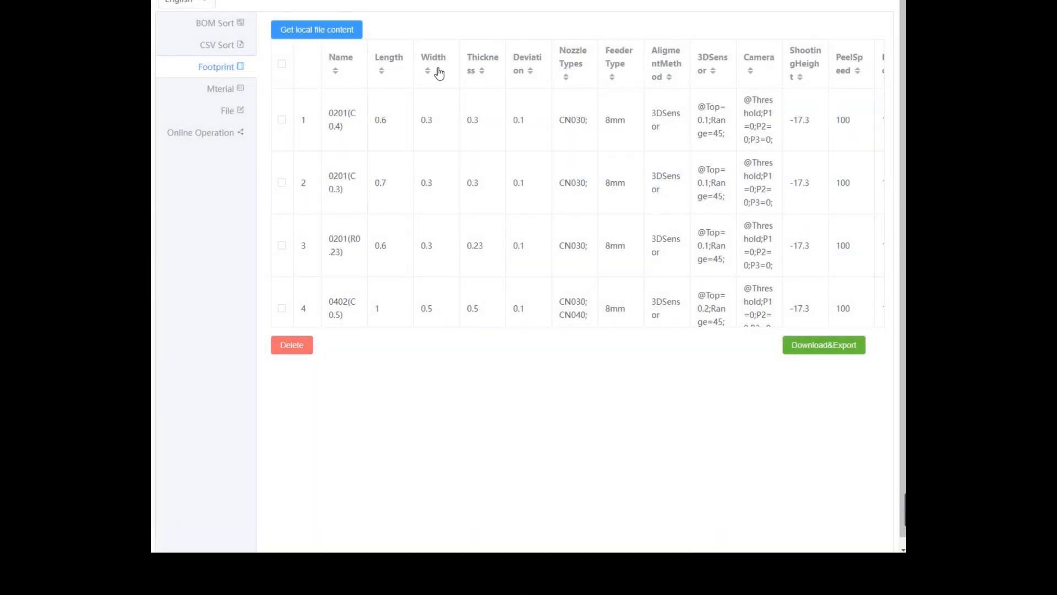
click(617, 68)
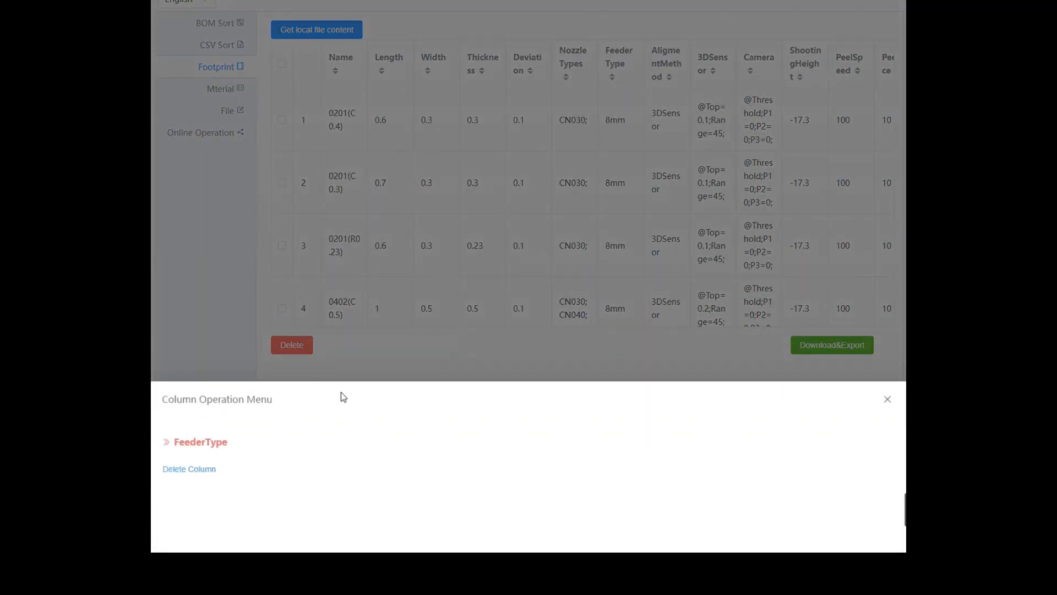
click(386, 361)
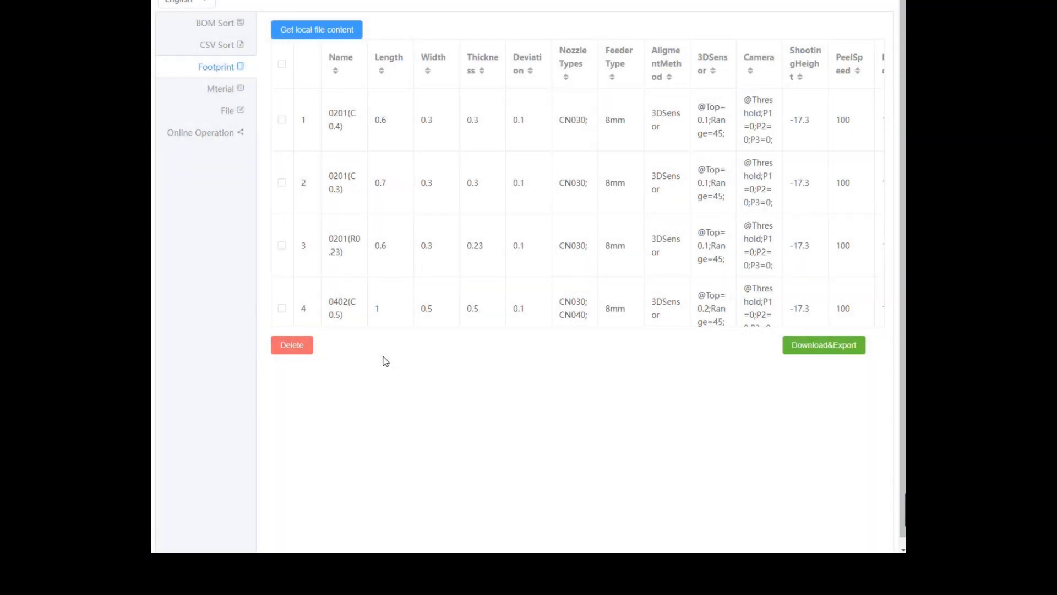
- Load the local material library and change the first material's footprint to 0201(R0.24)
click(226, 88)
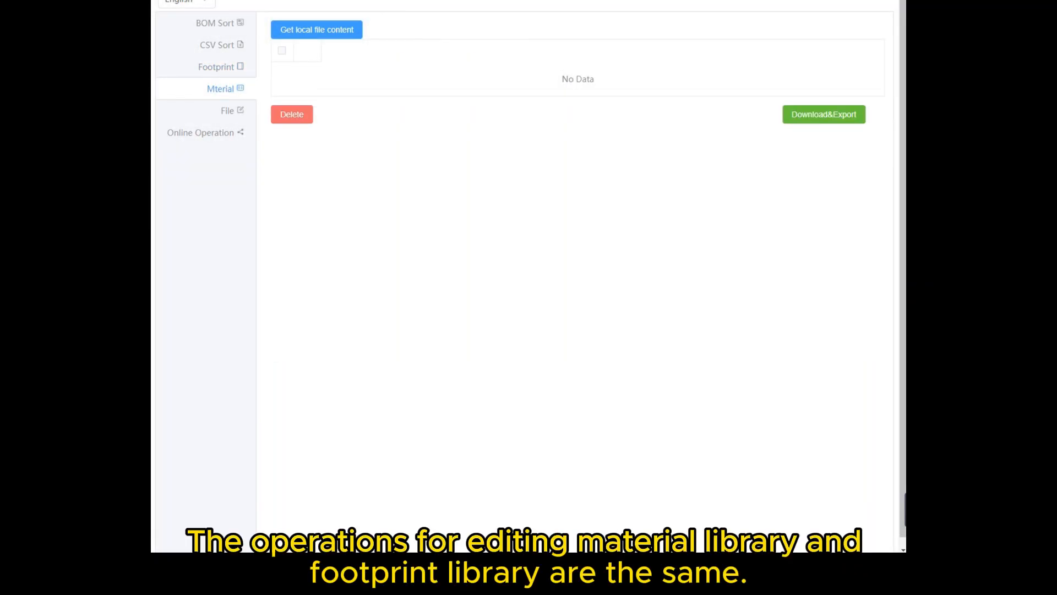
click(325, 39)
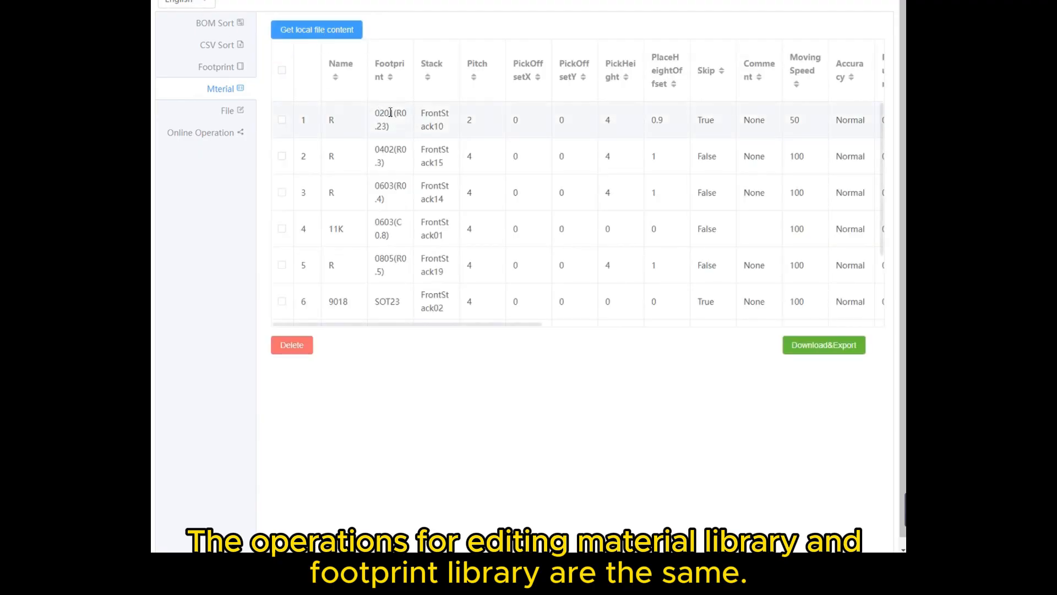
double_click(395, 124)
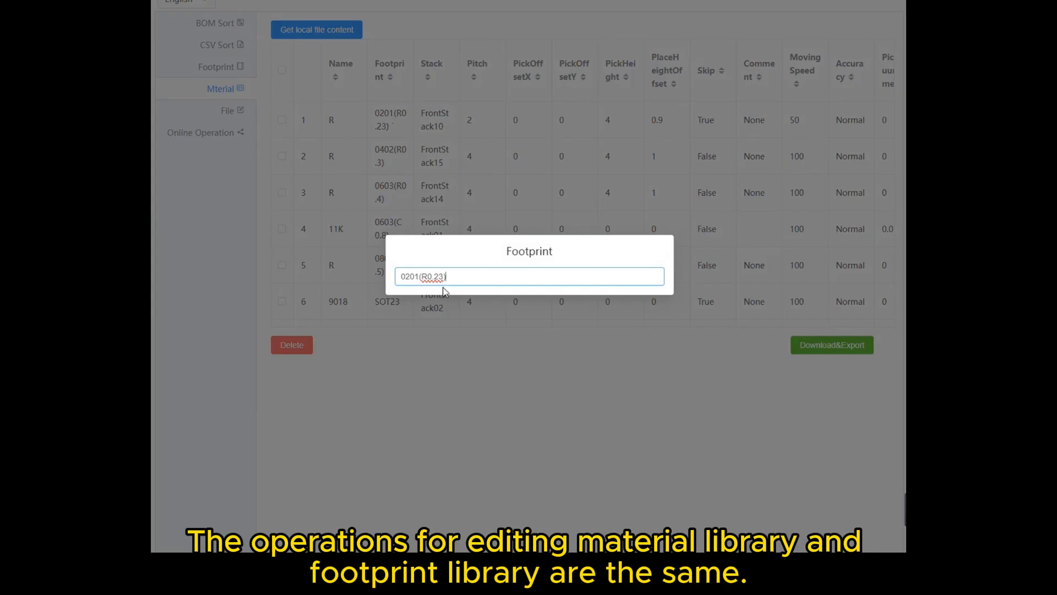
key(BackSpace)
key(BackSpace)
text(4))
key(Return)
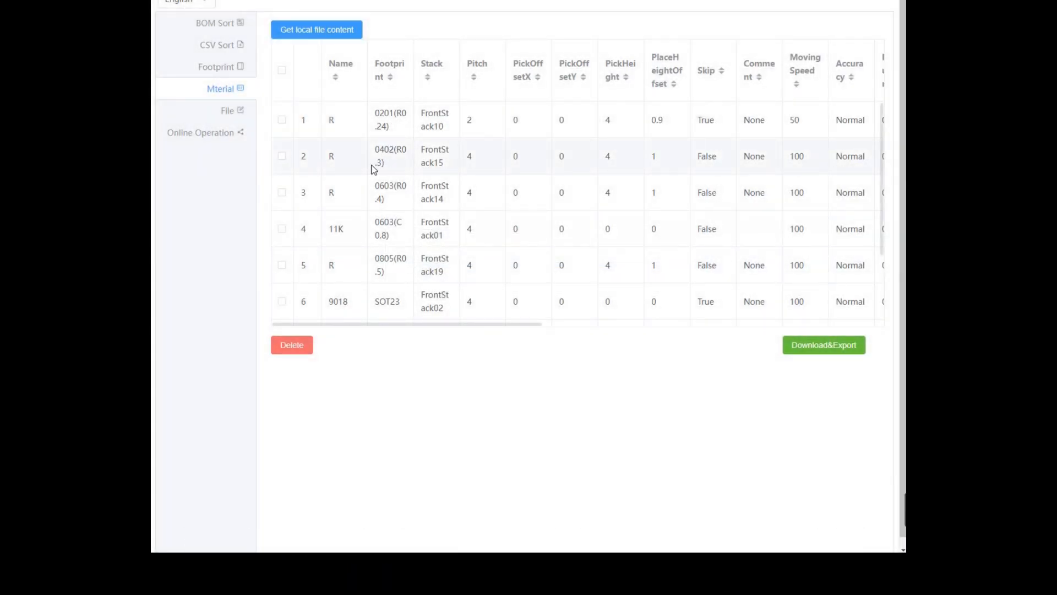
- View the operations available for the material table's Footprint column, and duplicate the second material row
right_click(398, 65)
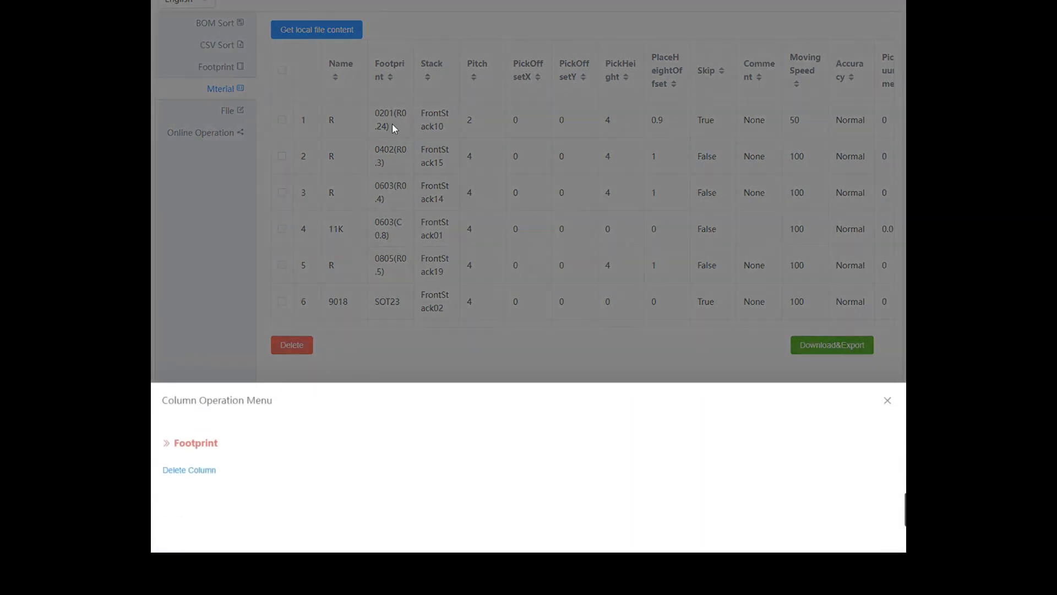
click(443, 267)
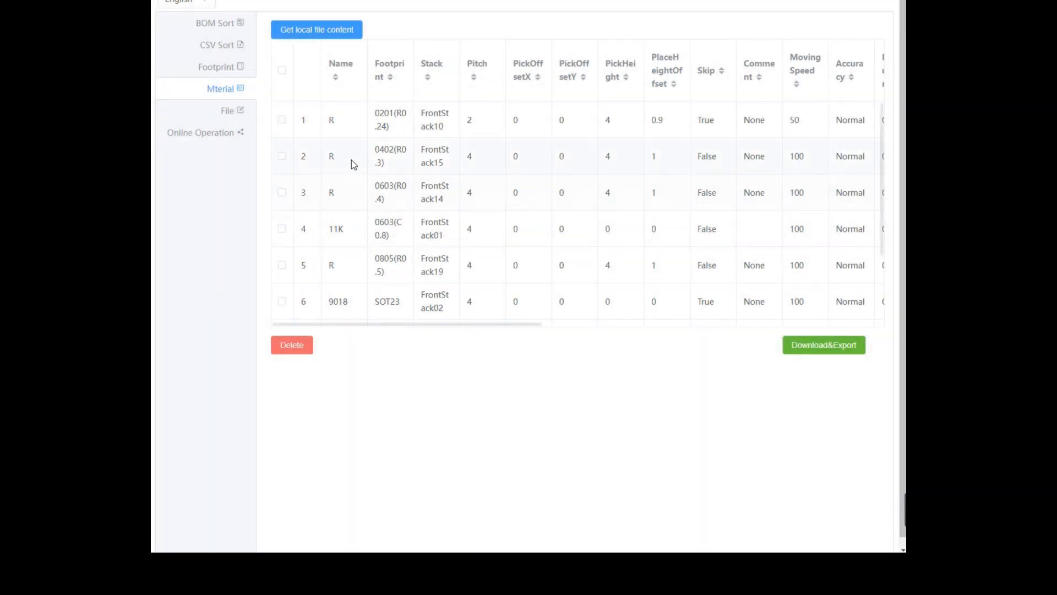
right_click(378, 151)
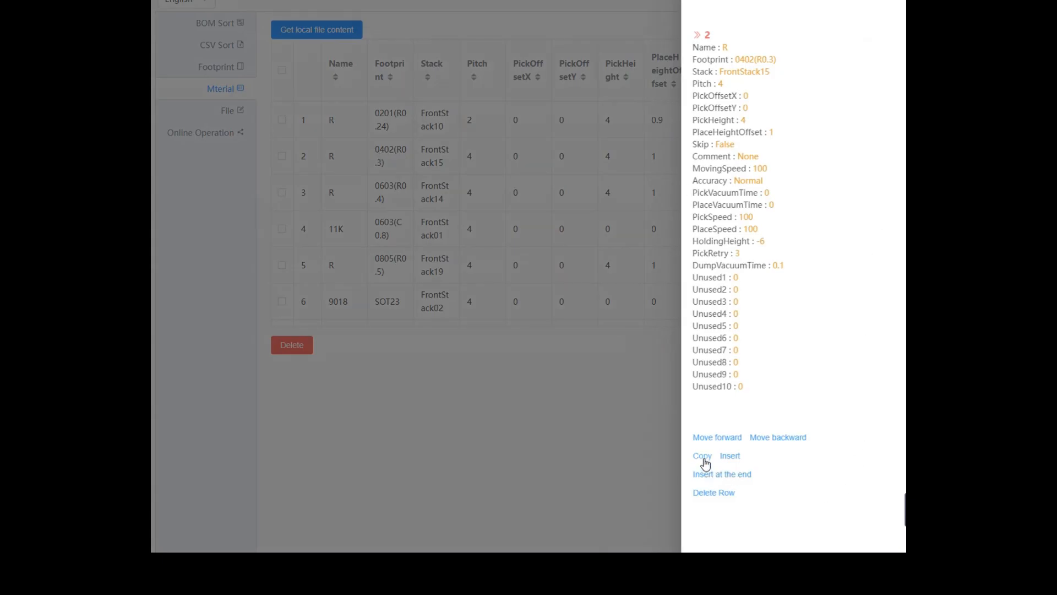
click(704, 459)
click(531, 428)
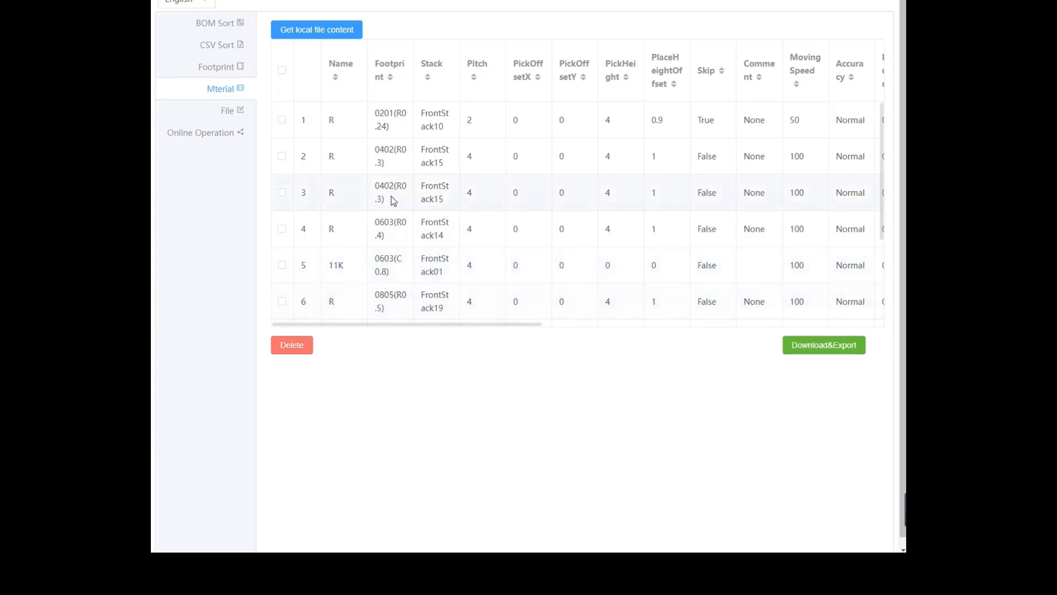
- Set the duplicated material row's footprint to 0402(R0.5) and its pitch to 5
double_click(392, 197)
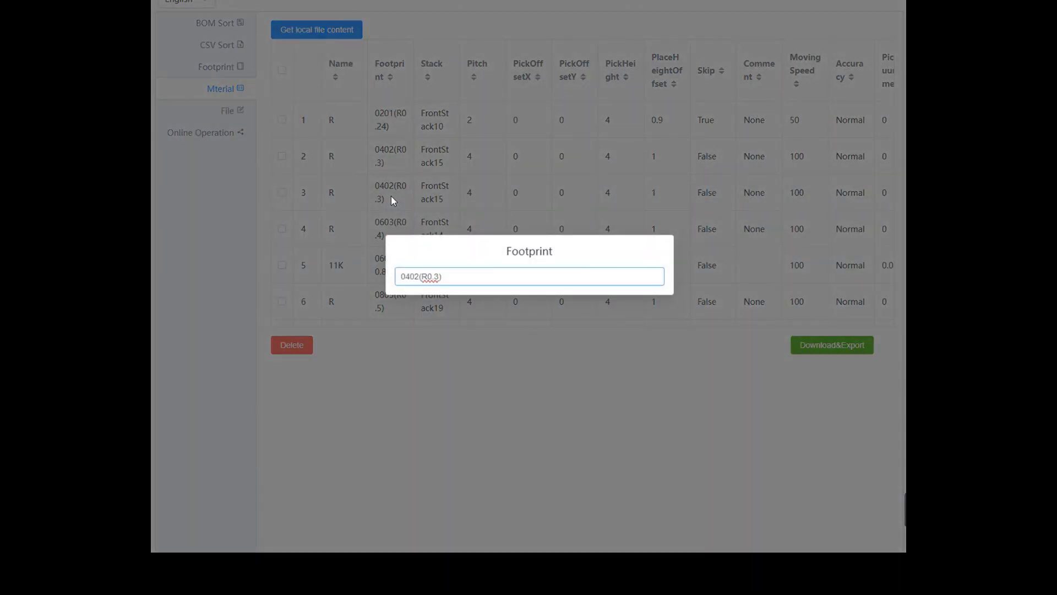
key(BackSpace)
key(BackSpace)
text(5))
key(Return)
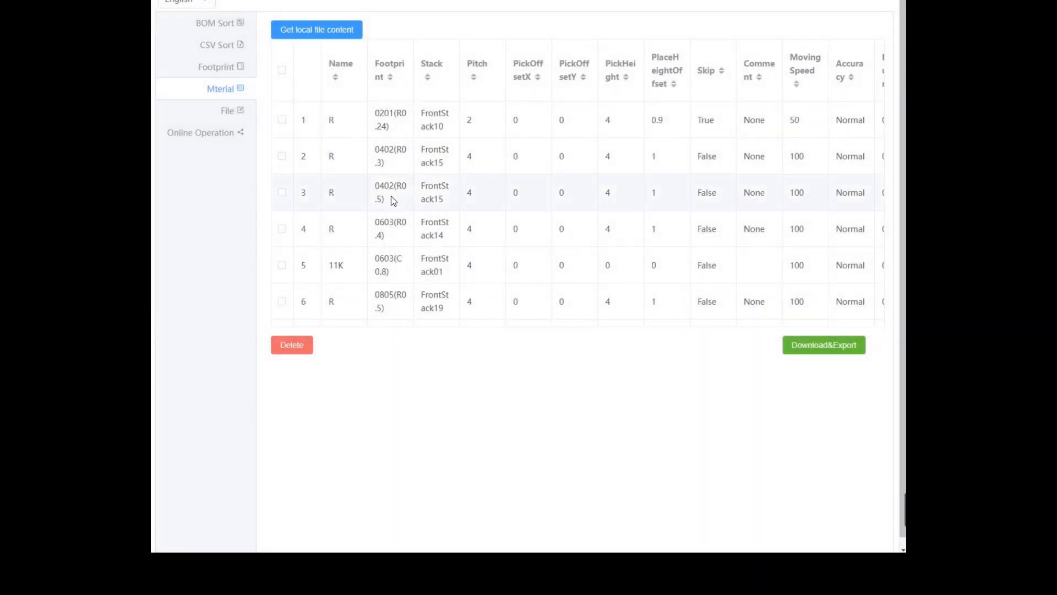
click(487, 196)
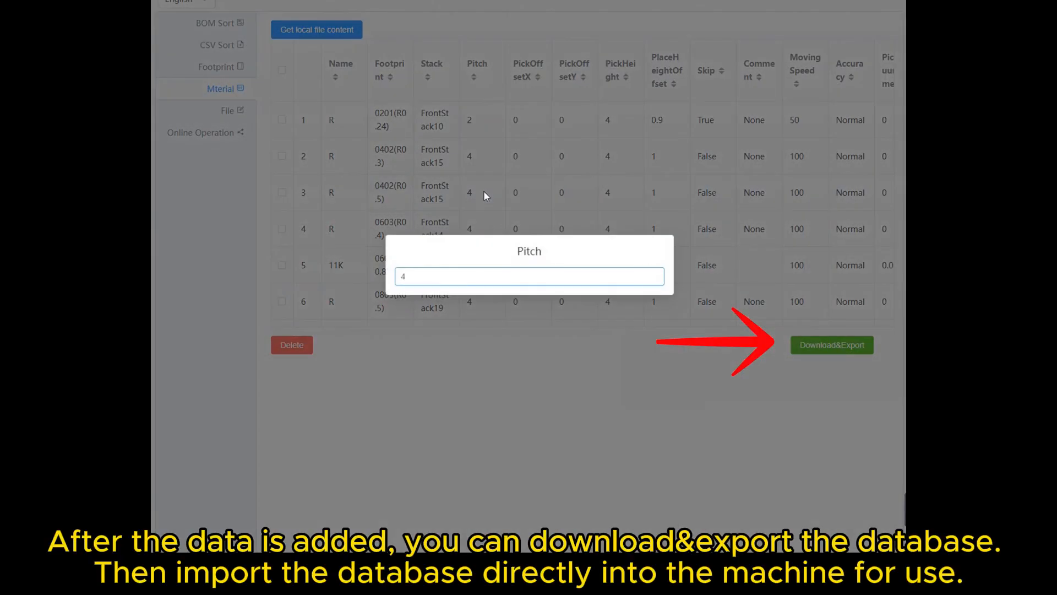
key(BackSpace)
text(5)
key(Return)
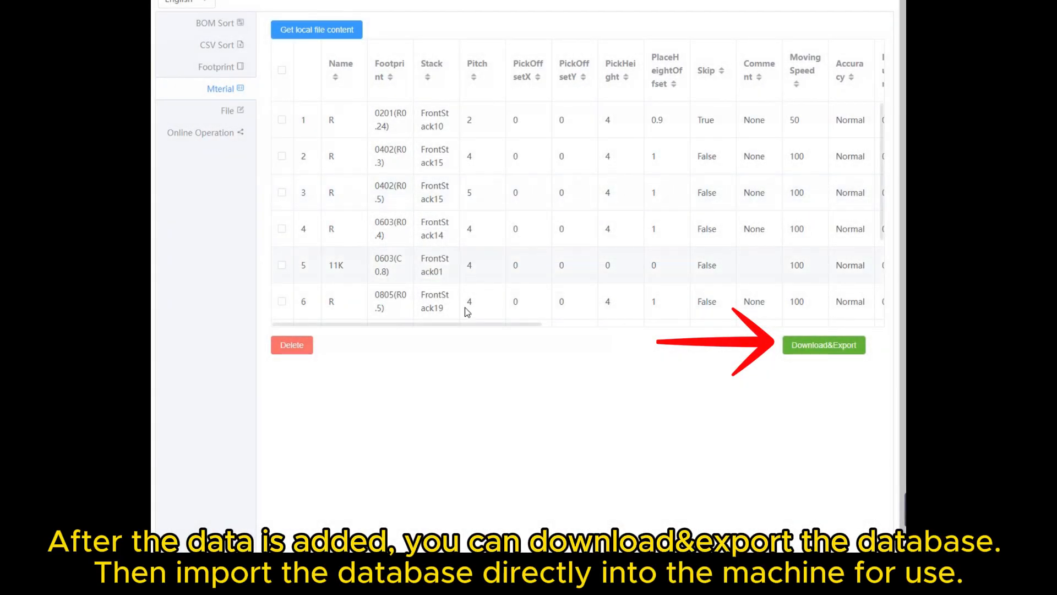
mouse_move(464, 326)
mouse_down()
mouse_move(810, 332)
mouse_move(449, 335)
mouse_up()
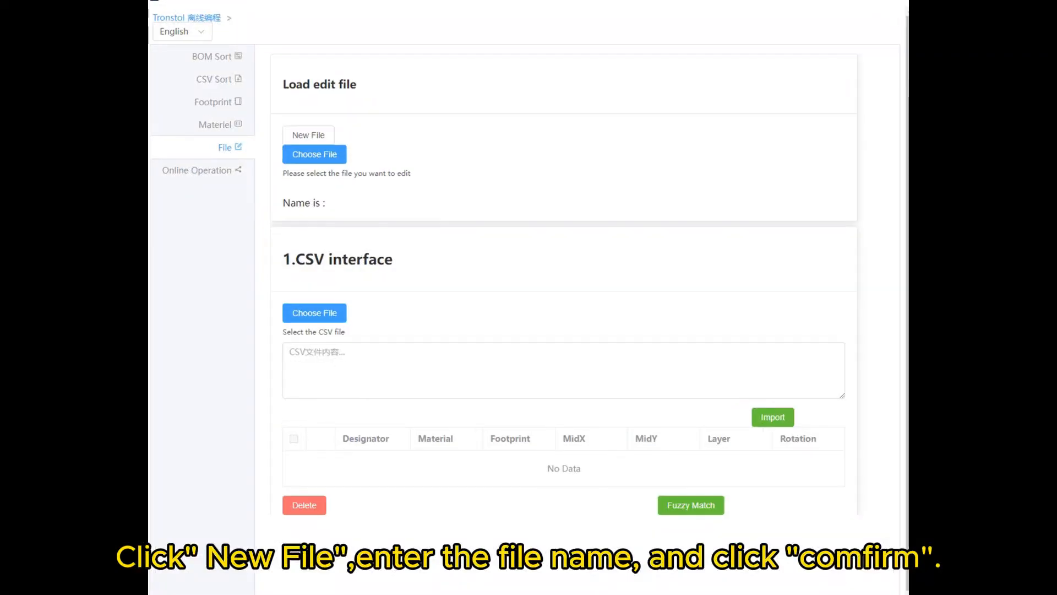
- Create a new PCB file named MMMMM and close the file creation dialog
click(317, 136)
click(530, 138)
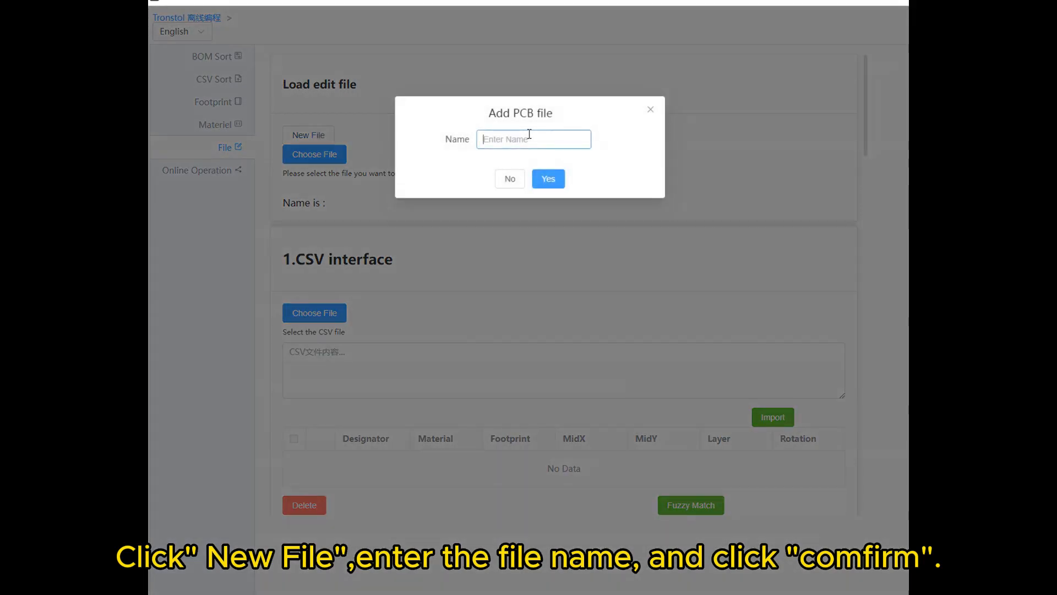
text(MMMMM)
click(543, 182)
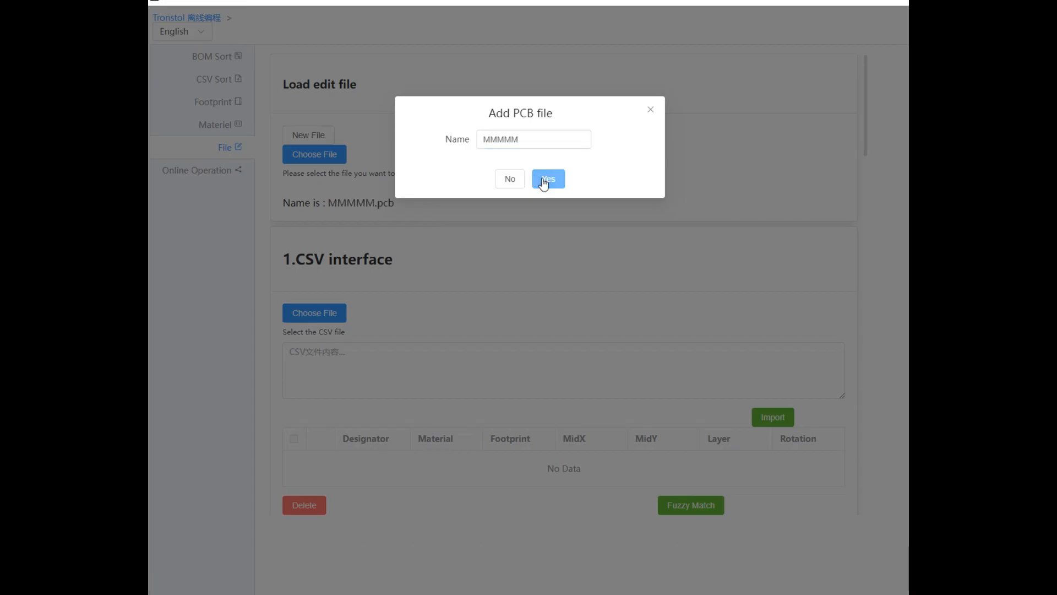
click(650, 112)
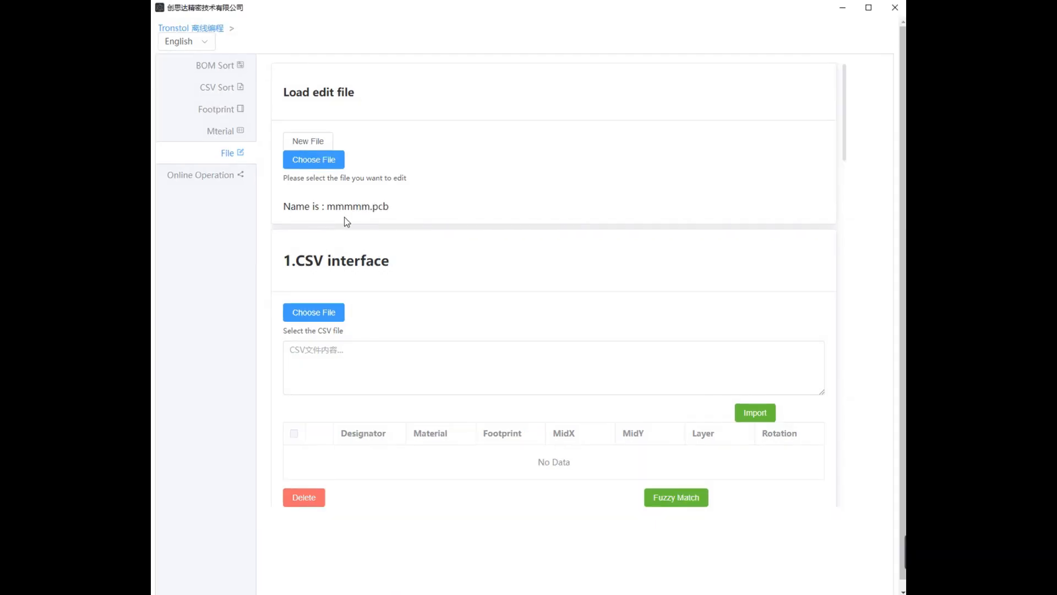
- Load the file 4代和3代原文.csv into the CSV interface section of the PCB file
scroll(360, 222, down, 2)
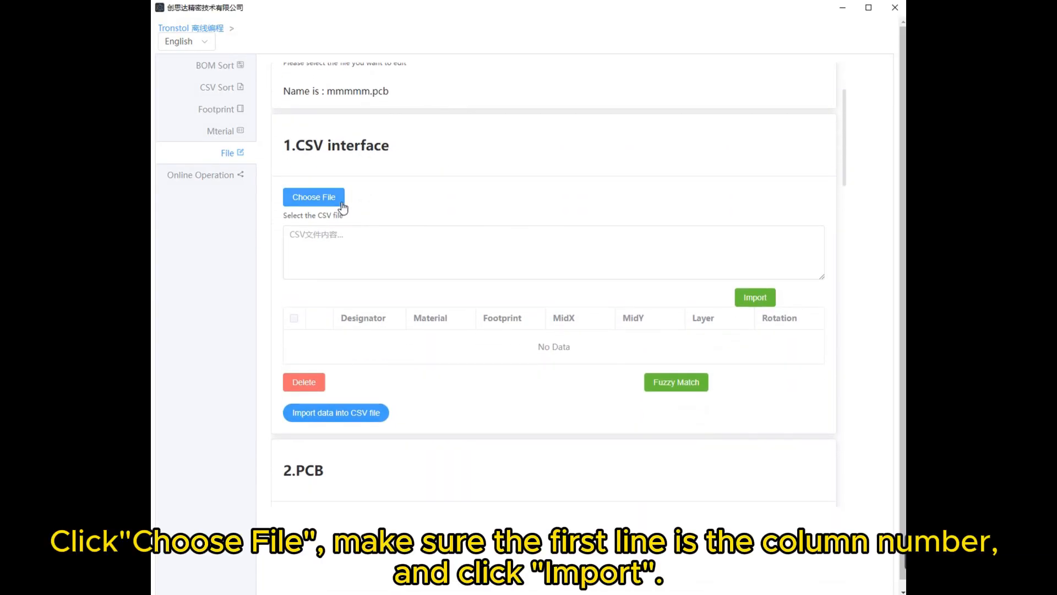
click(336, 201)
click(313, 205)
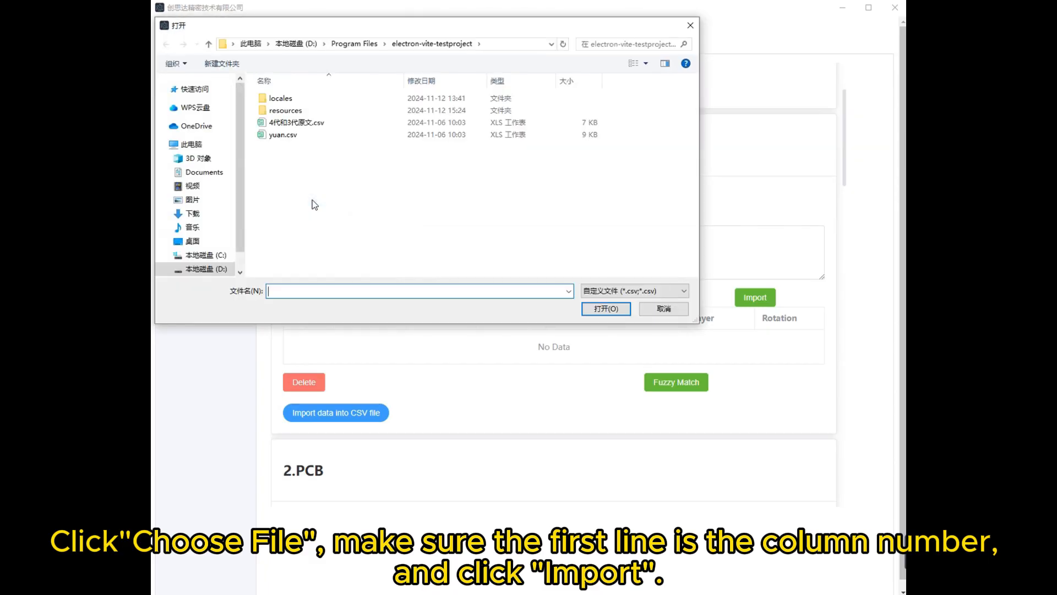
double_click(325, 124)
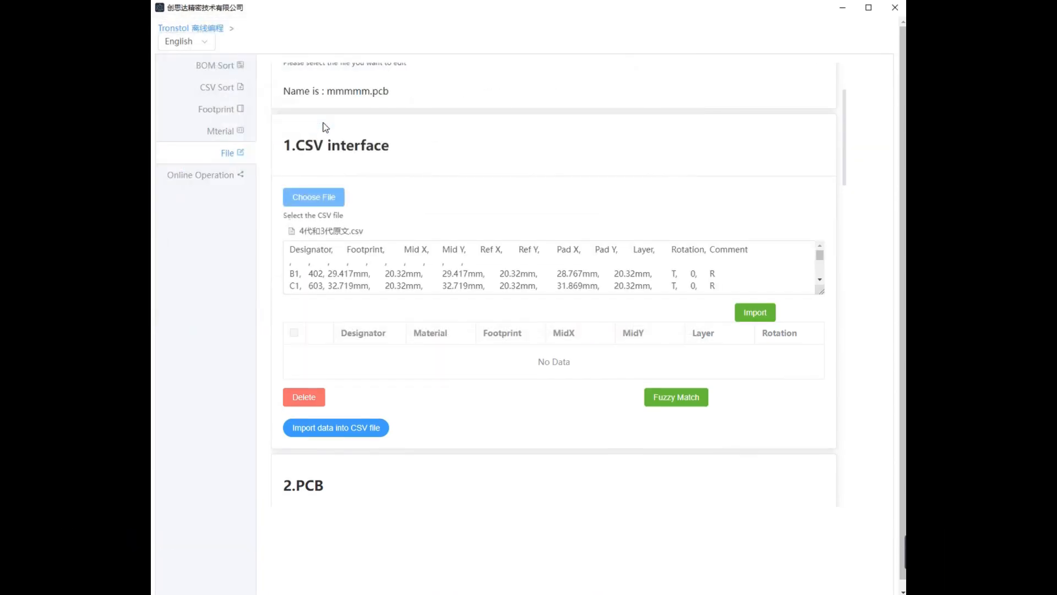
- Remove the empty row below the header in the CSV text, and import the data into the component table
drag(468, 264, 297, 261)
key(BackSpace)
key(BackSpace)
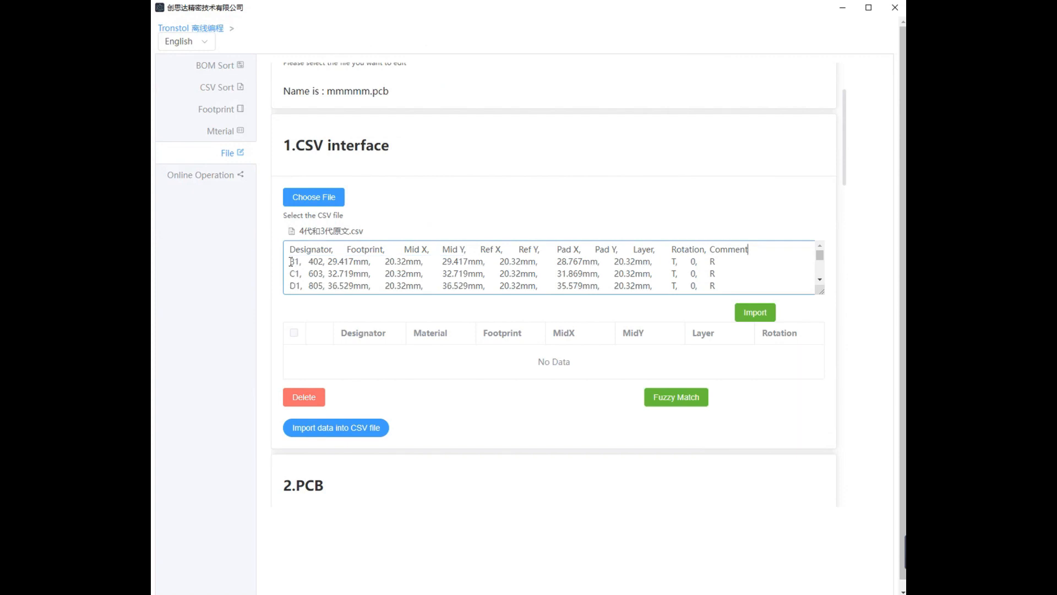
drag(816, 291, 816, 381)
scroll(603, 301, down, 20)
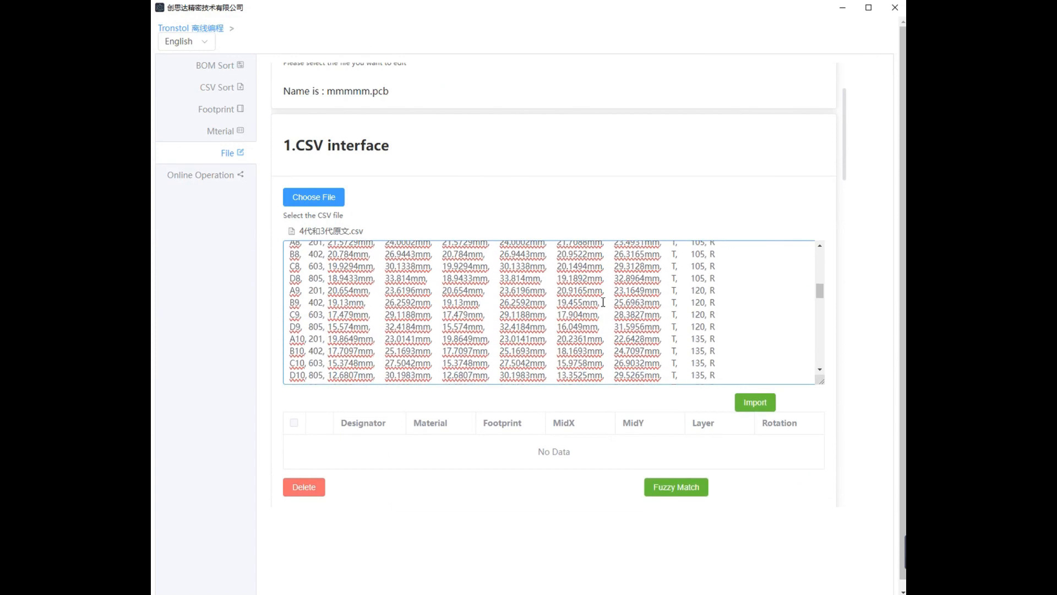
click(753, 402)
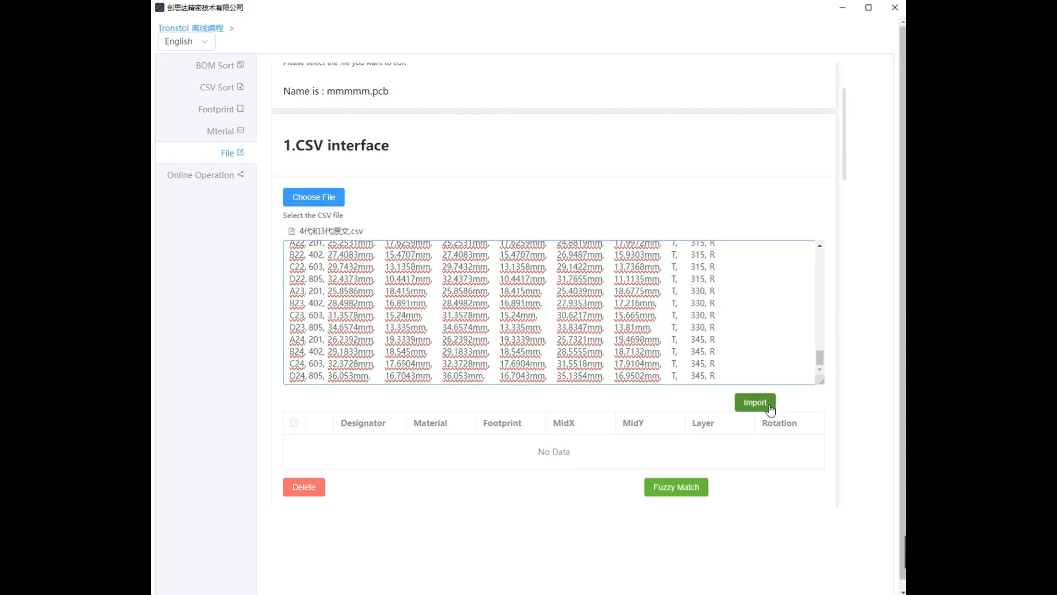
- Apply Digital Filtering to the MidX and MidY columns to strip the mm units
scroll(793, 399, down, 3)
scroll(710, 264, down, 2)
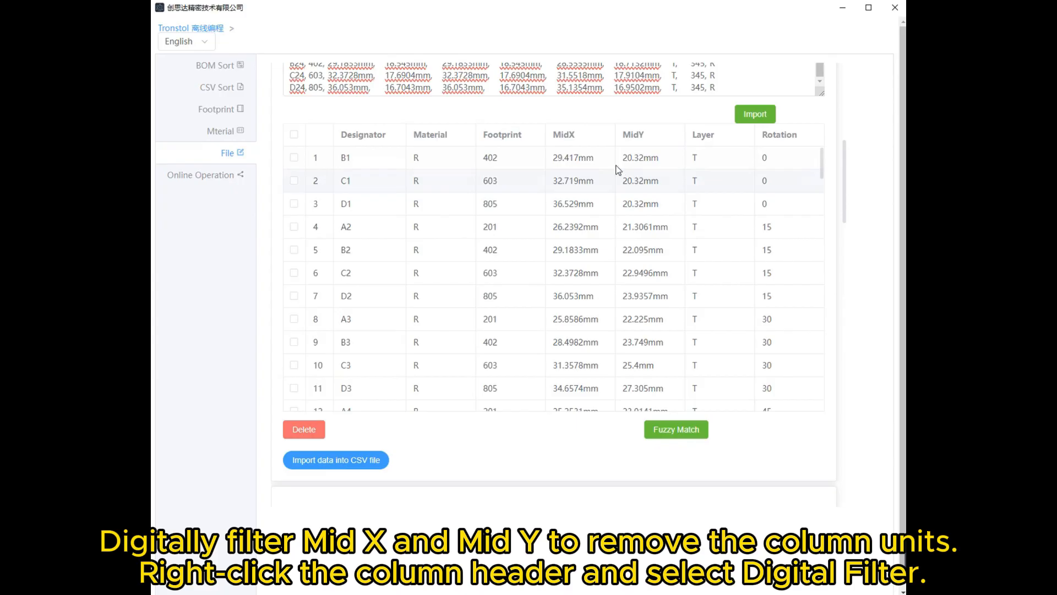
right_click(590, 140)
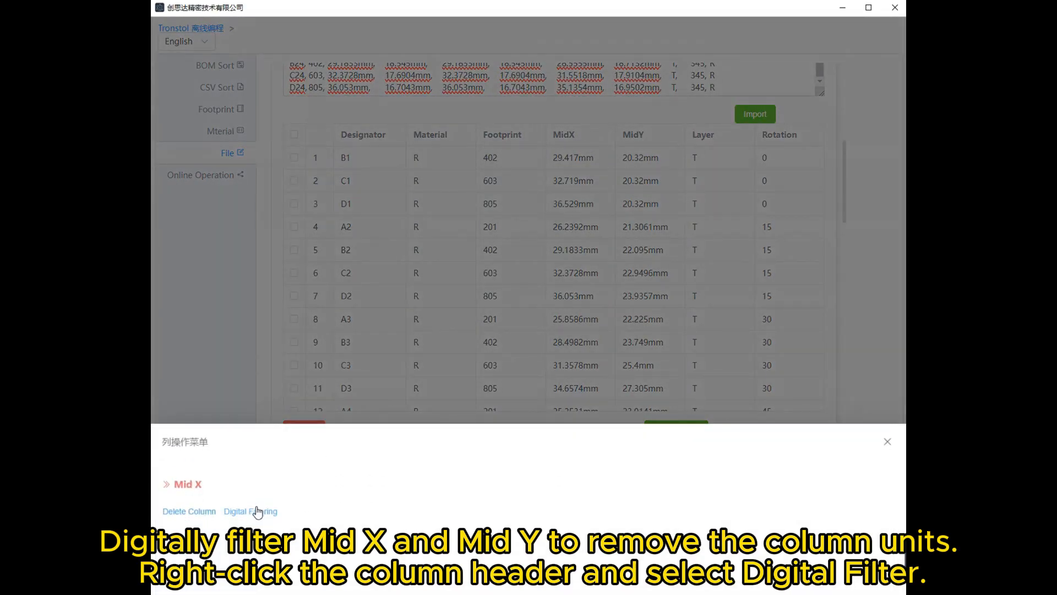
click(257, 511)
right_click(649, 136)
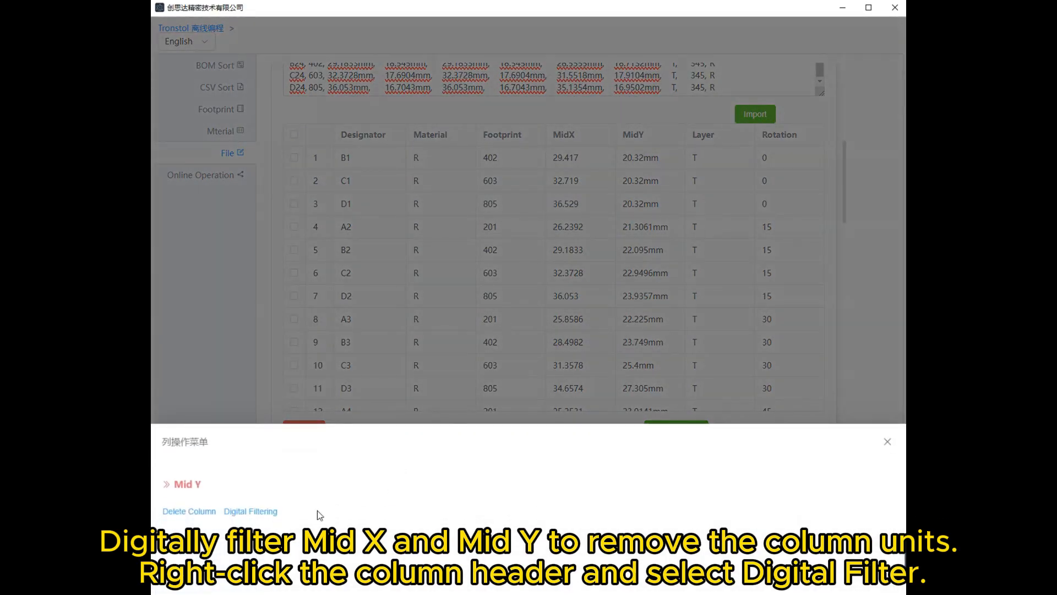
click(255, 512)
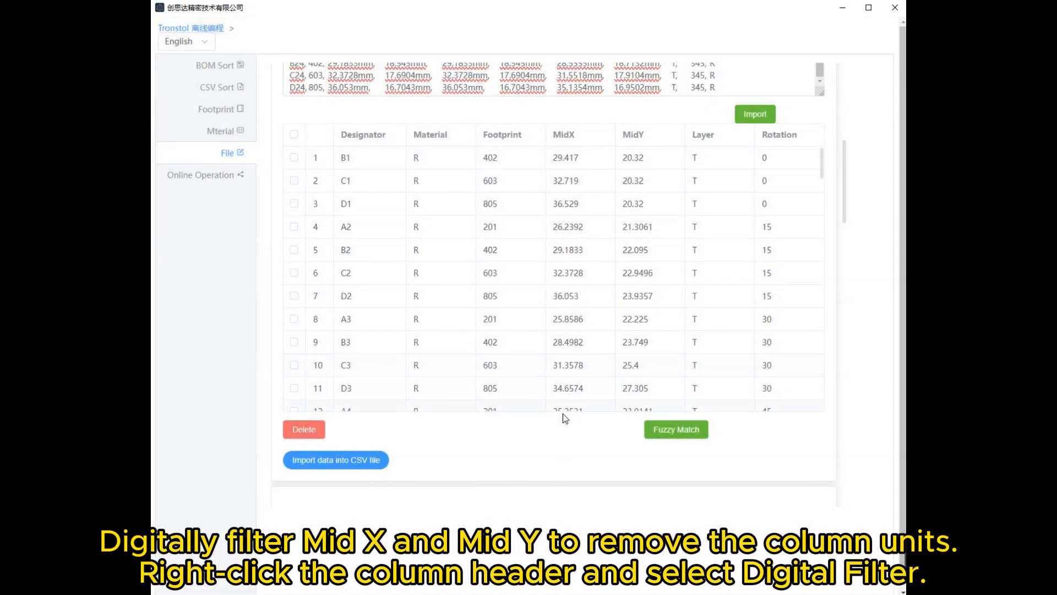
- Run Fuzzy Match, transfer the first 0603 - CAP match and the 0805-led-->0805(C0.6) match to List 2, and select both there
scroll(566, 427, down, 1)
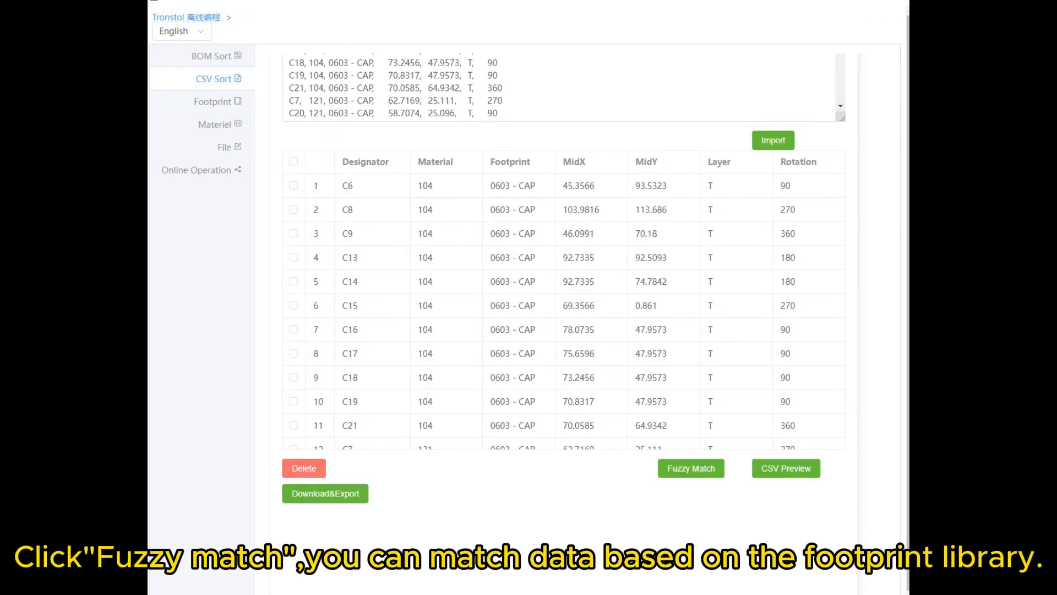
click(692, 467)
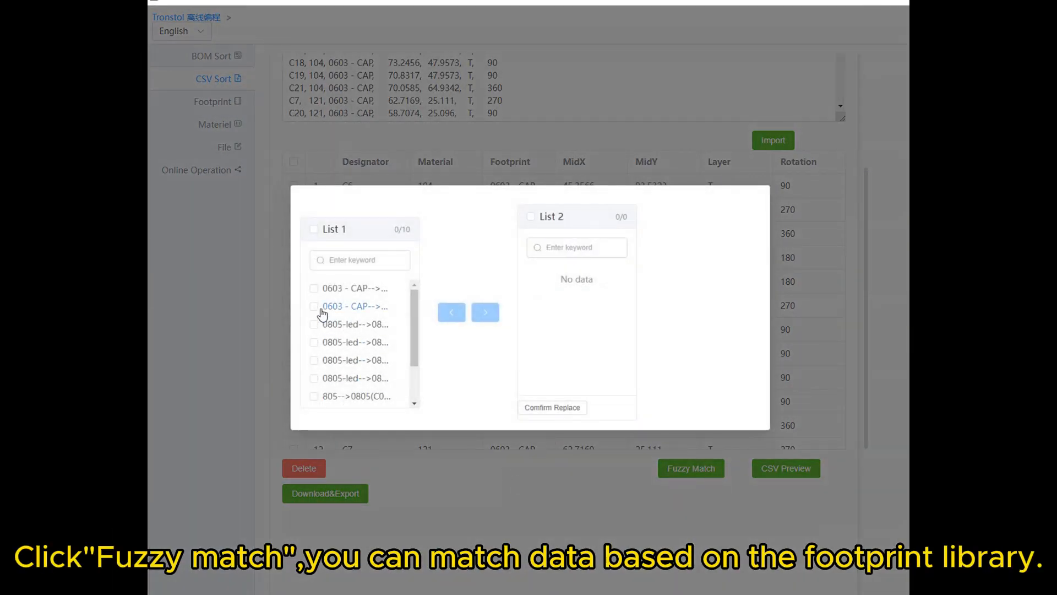
click(326, 292)
click(314, 325)
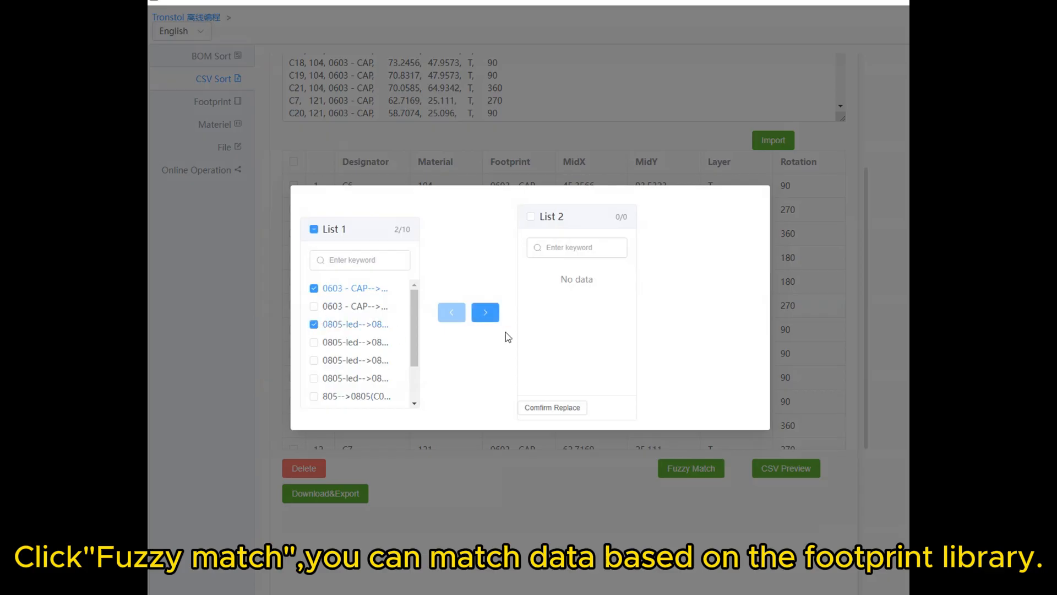
click(487, 315)
click(531, 275)
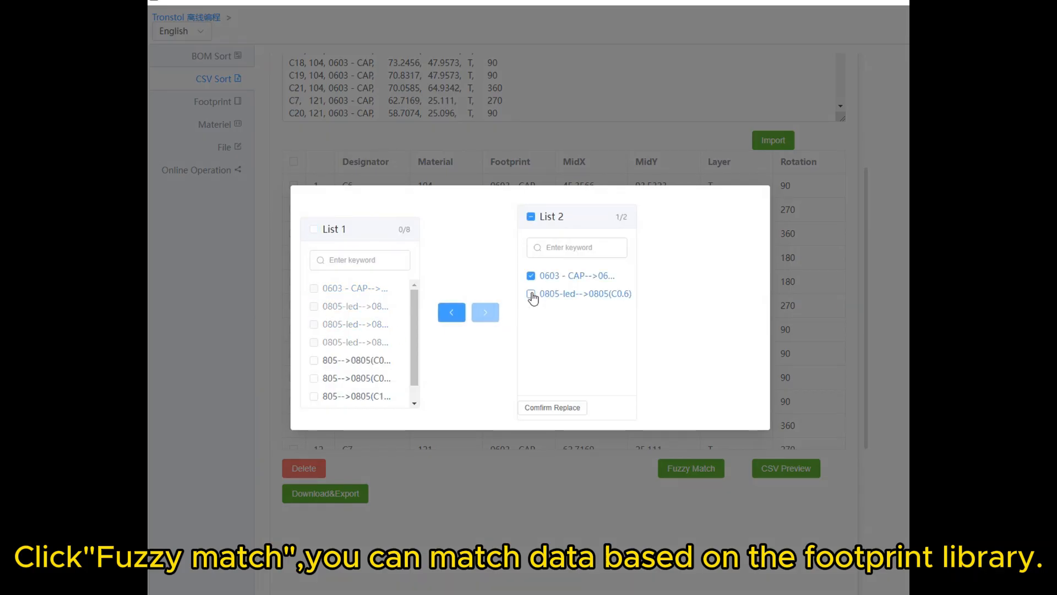
click(530, 294)
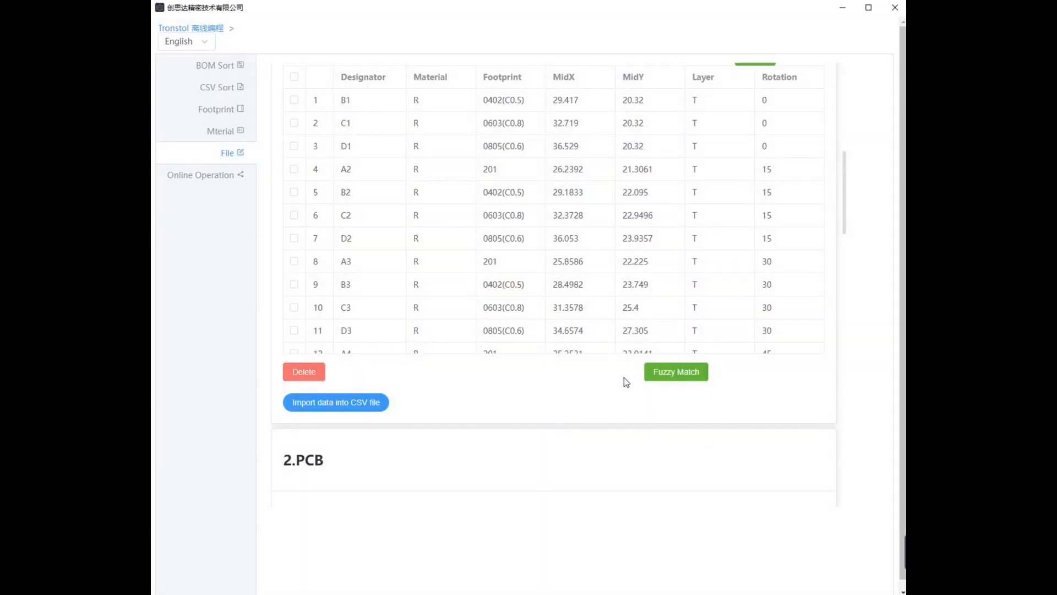
- Move component C1 to the first row of the component table
scroll(473, 396, up, 1)
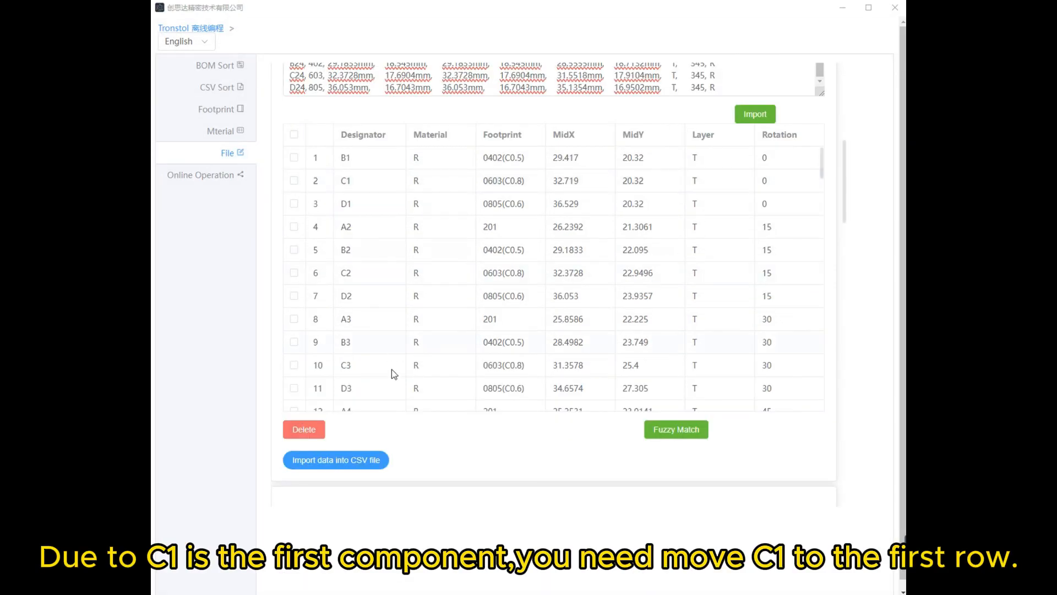
click(369, 185)
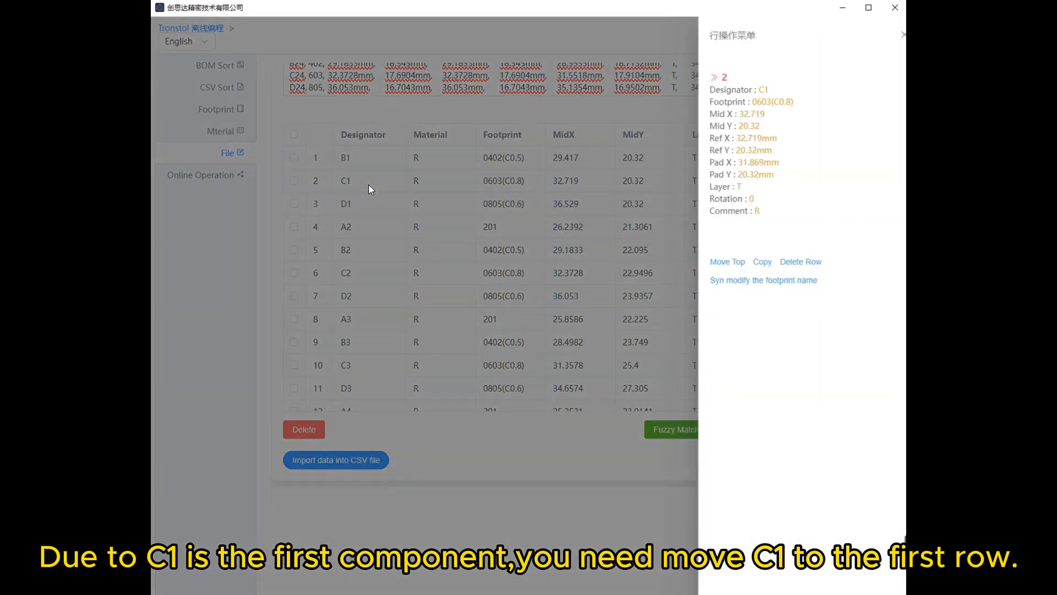
click(703, 263)
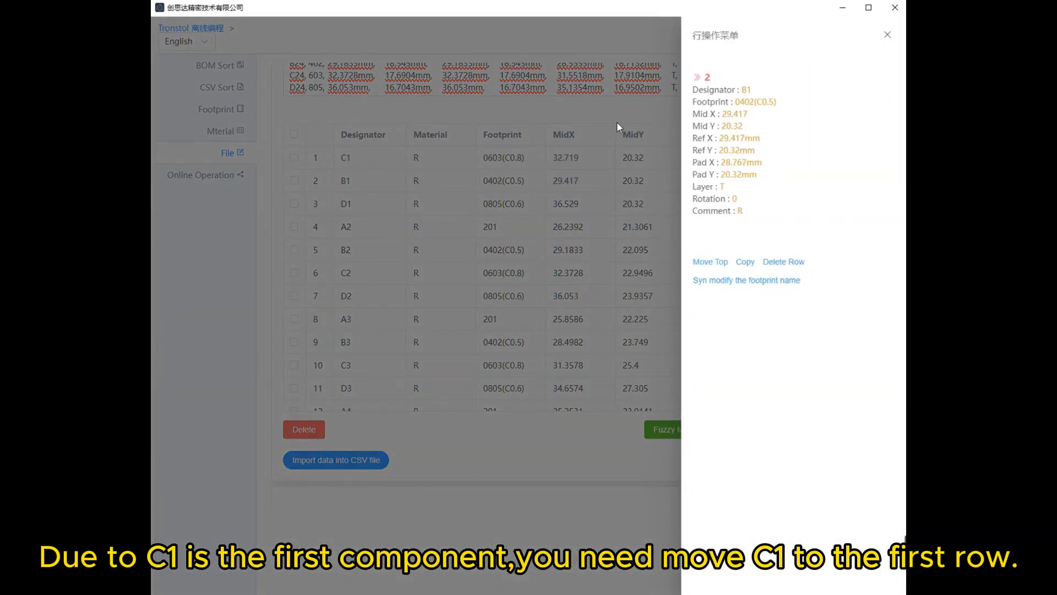
click(606, 109)
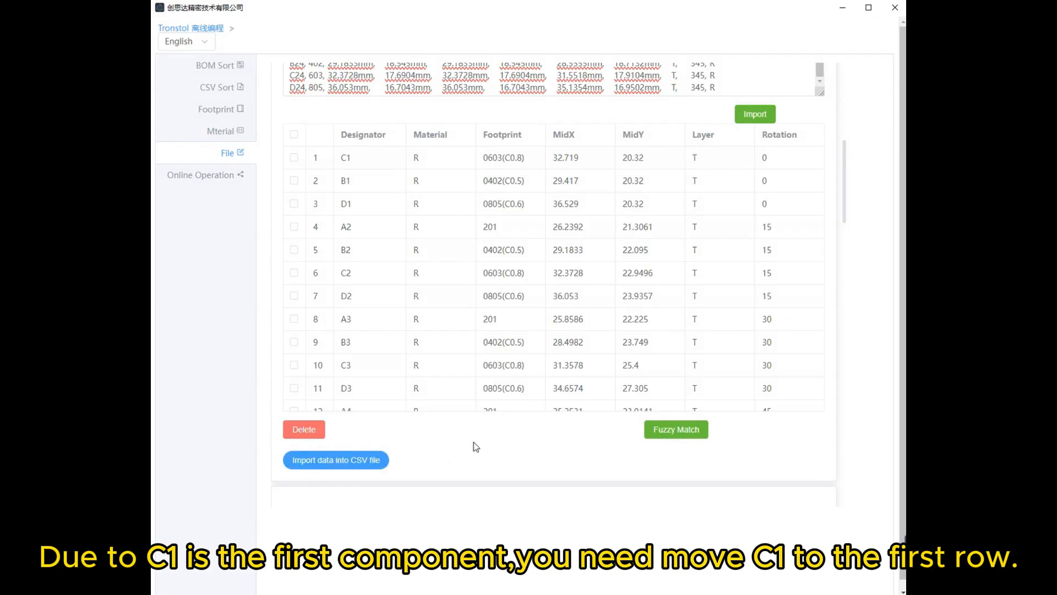
- Set the PCB length to 200 and width to 100, with the panel domain as Multiple
scroll(473, 441, down, 3)
scroll(491, 314, down, 4)
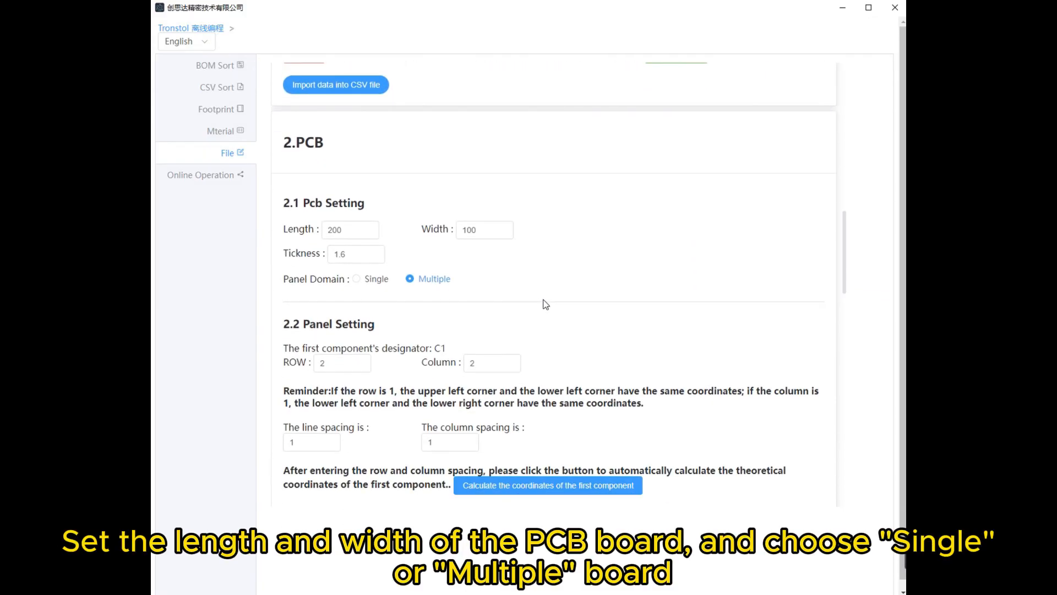
scroll(575, 235, down, 2)
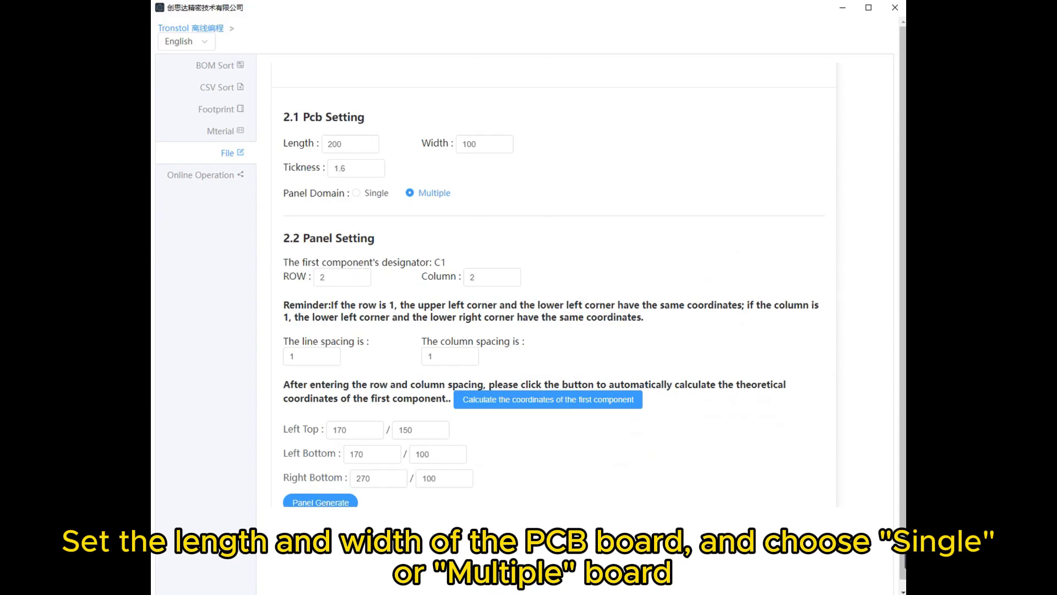
scroll(586, 162, up, 1)
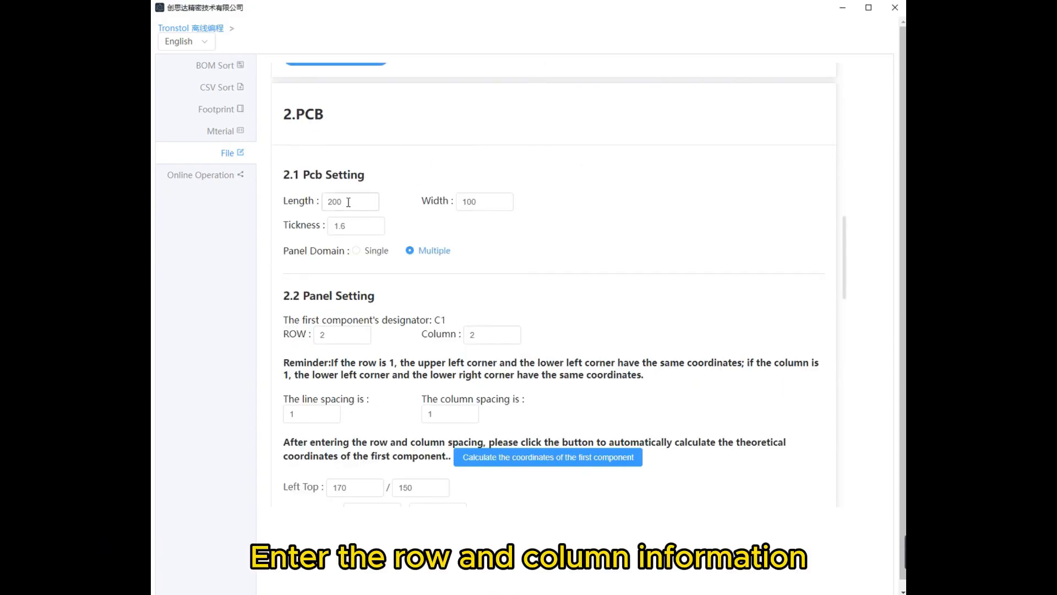
drag(348, 202, 326, 202)
text(20)
drag(496, 203, 457, 202)
text(1)
click(421, 252)
- Set the panel layout to 2 rows and 2 columns
scroll(551, 226, down, 3)
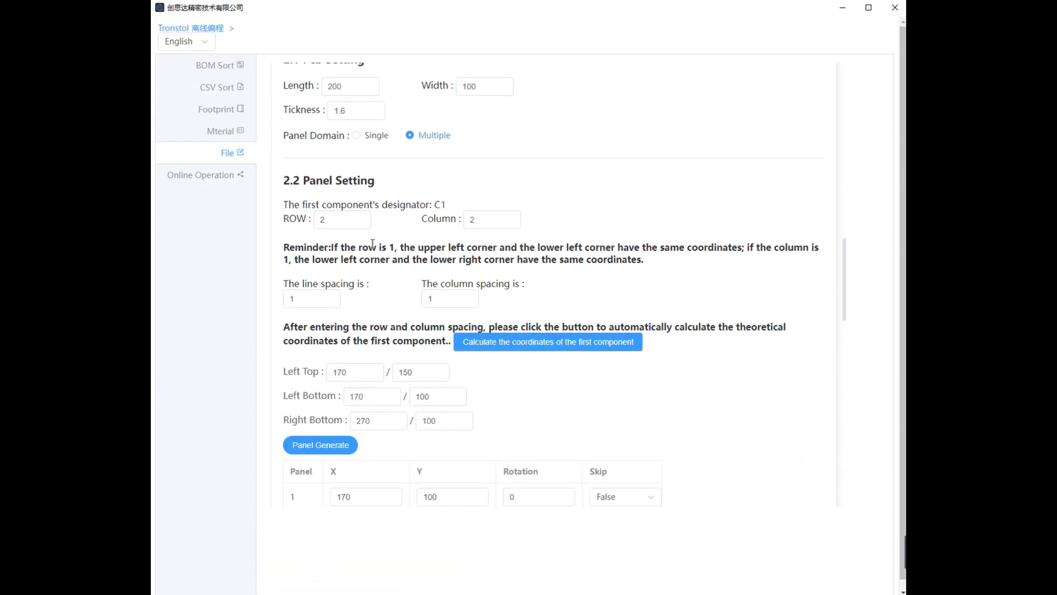
click(330, 220)
click(472, 219)
key(BackSpace)
text(2)
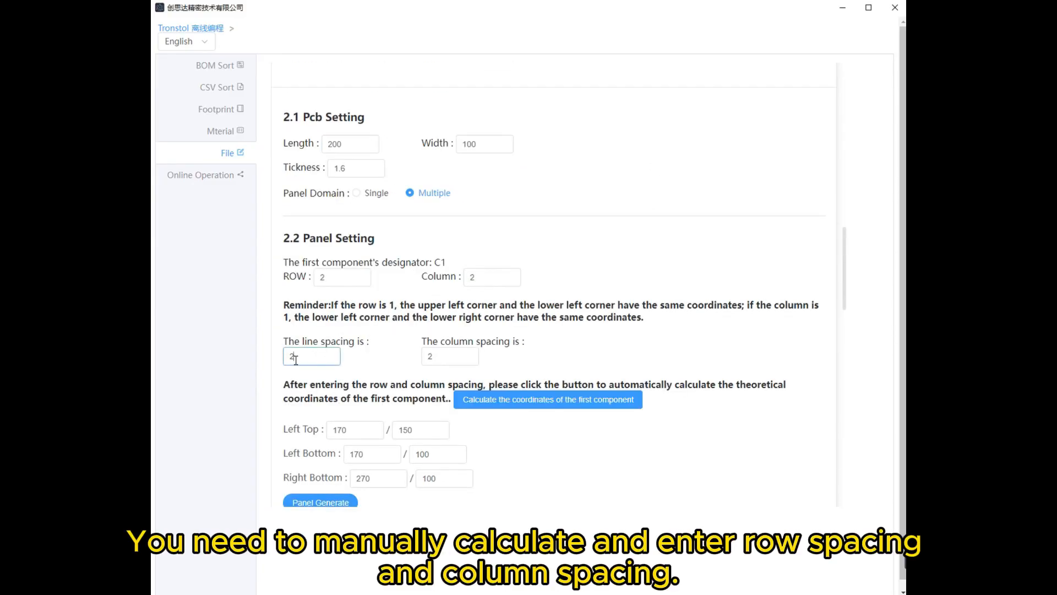
- Set the panel's line spacing to 100 and column spacing to 50
drag(304, 360, 287, 359)
text(100)
drag(449, 357, 424, 357)
text(50)
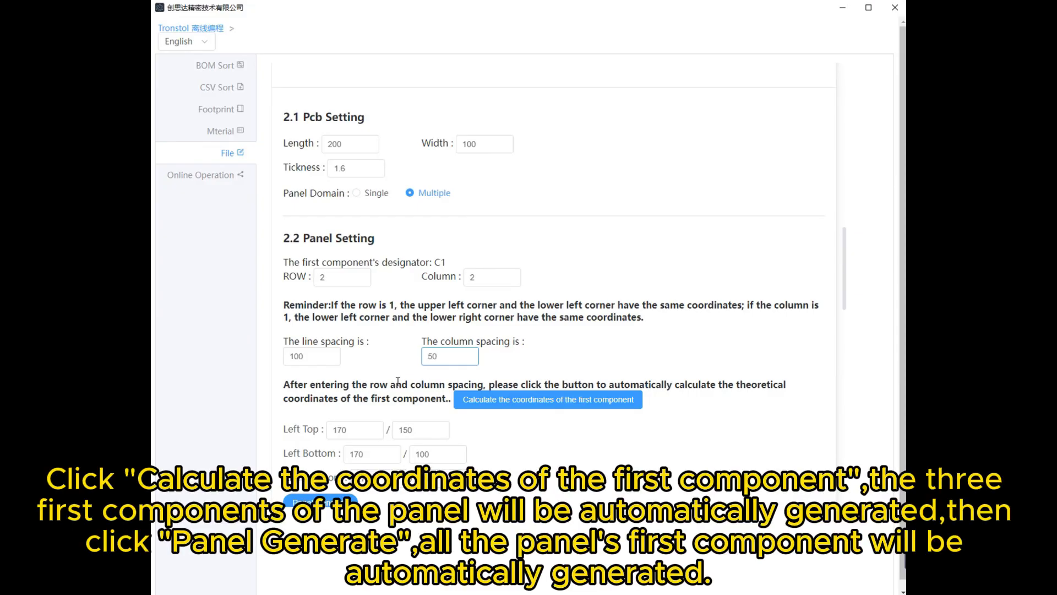
- Calculate the theoretical corner coordinates of the first component from the row and column spacing
click(399, 336)
scroll(392, 310, down, 3)
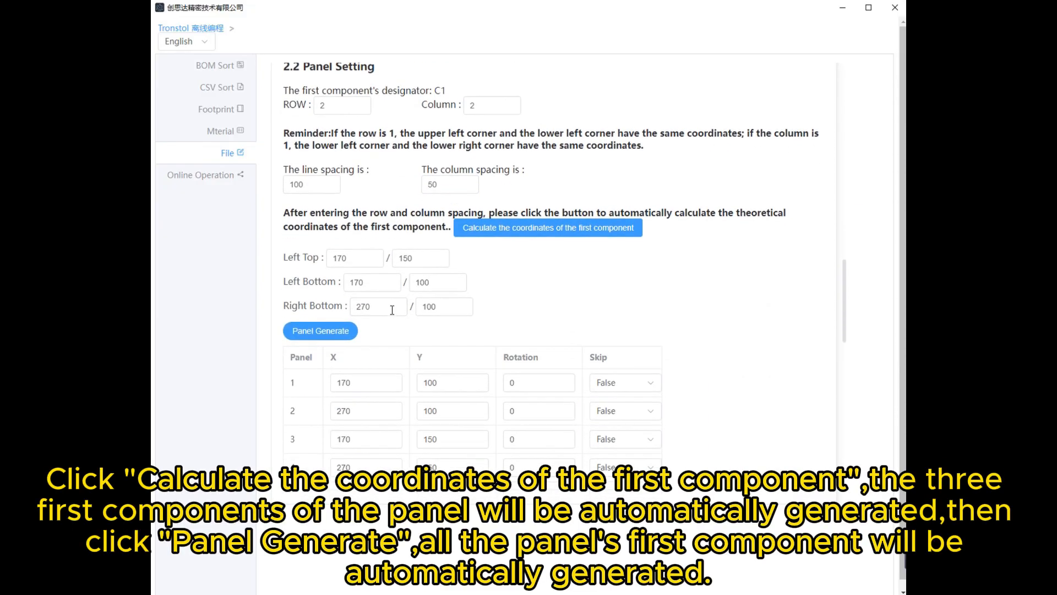
click(545, 229)
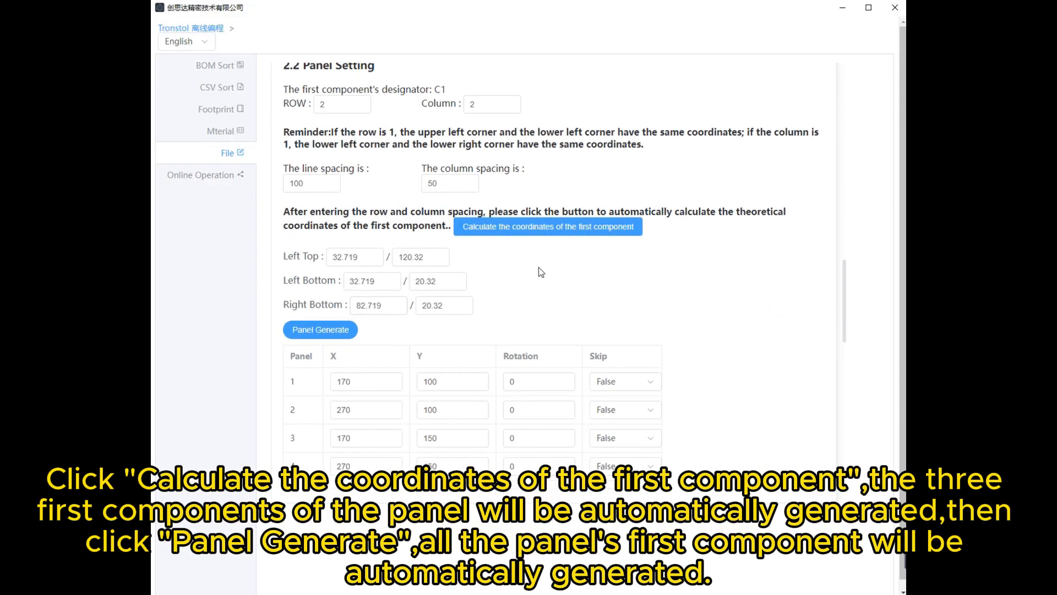
- Generate the panel entries from the corner coordinates and open the Skip options of panel 1
scroll(545, 231, down, 2)
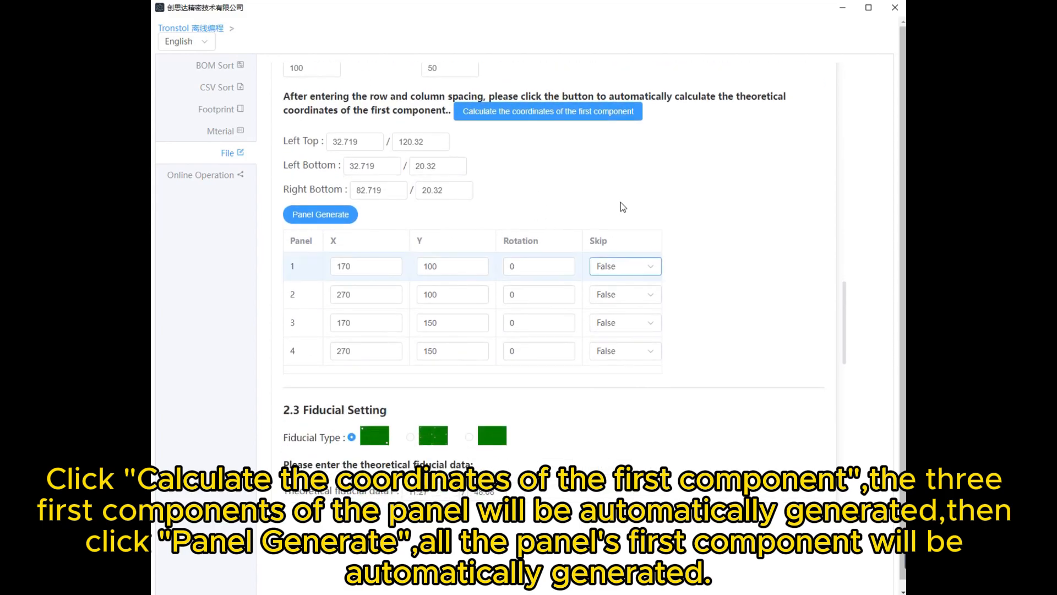
scroll(621, 198, down, 1)
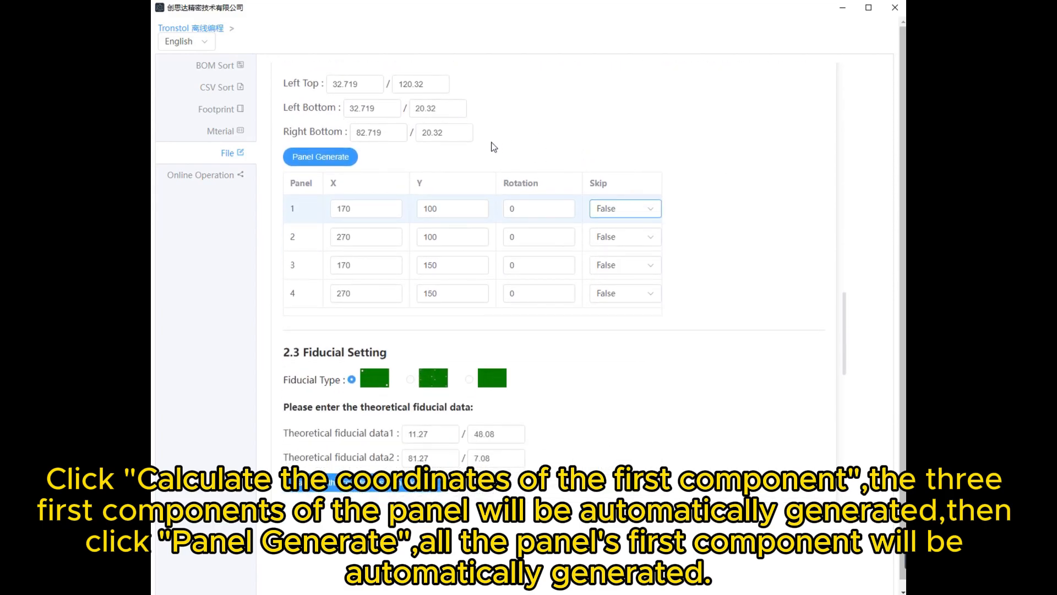
click(344, 164)
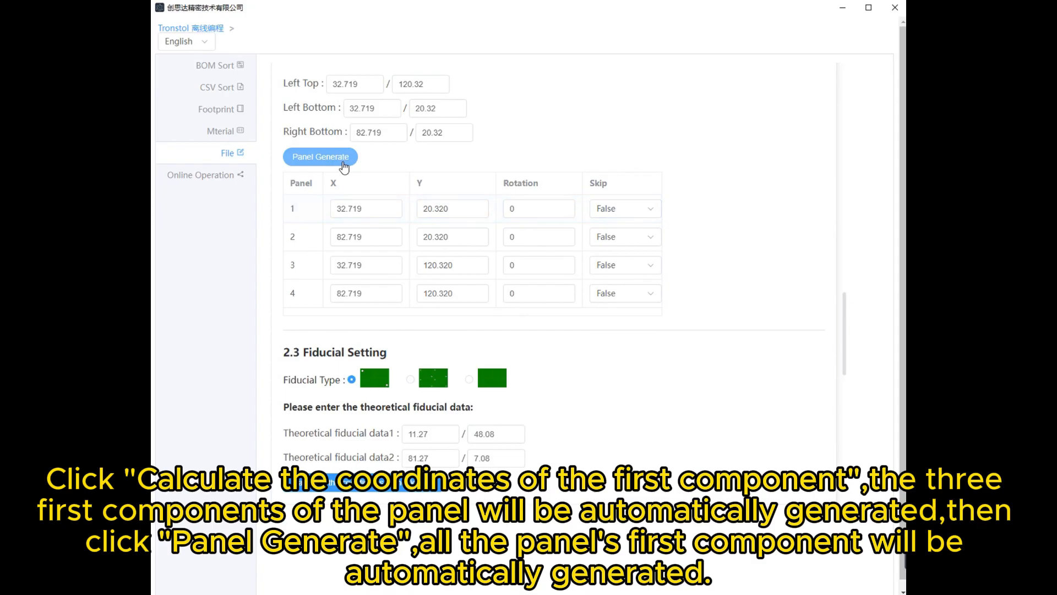
click(620, 219)
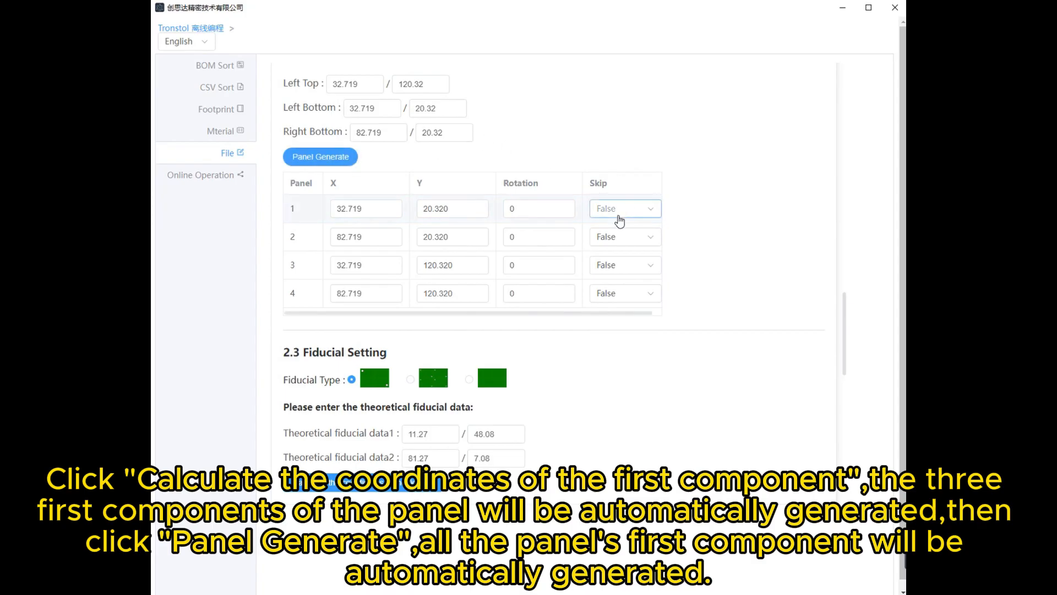
- Leave panel 1's Skip option as is and choose the second fiducial type, which uses fiducials on each panel
click(649, 208)
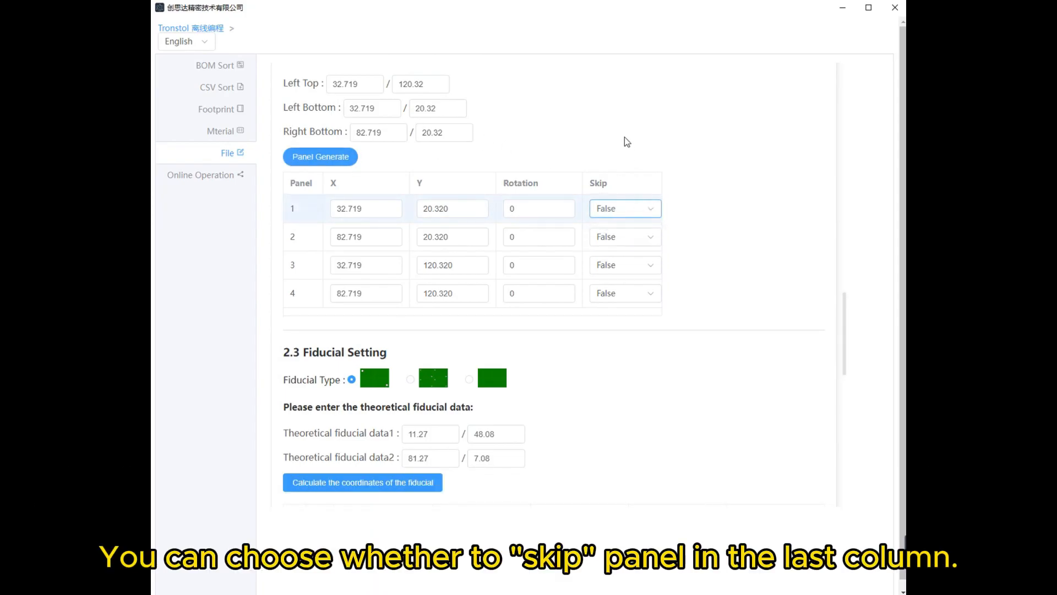
scroll(615, 138, down, 3)
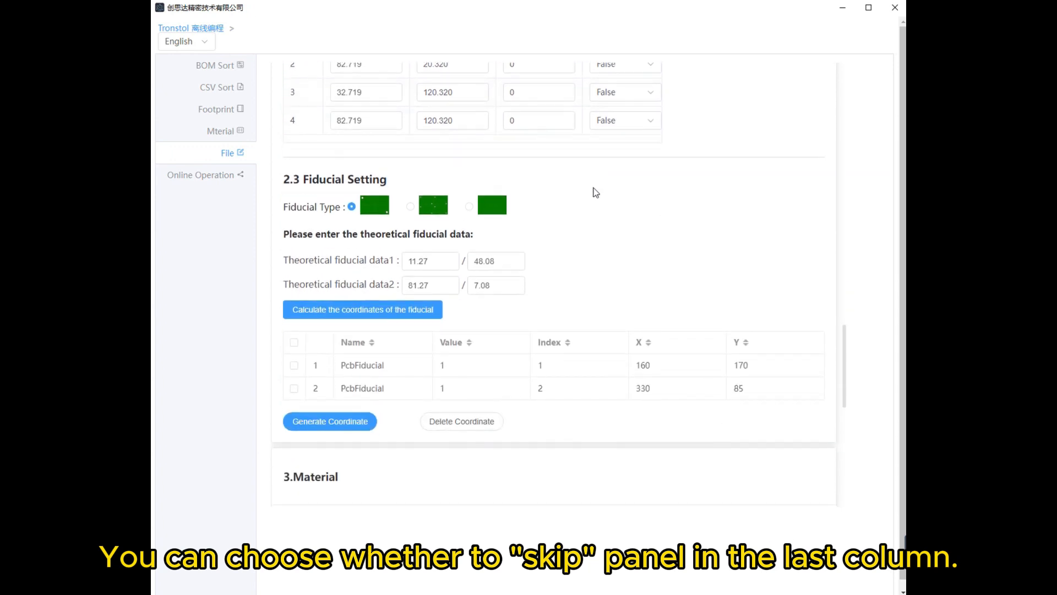
click(410, 207)
scroll(609, 214, down, 2)
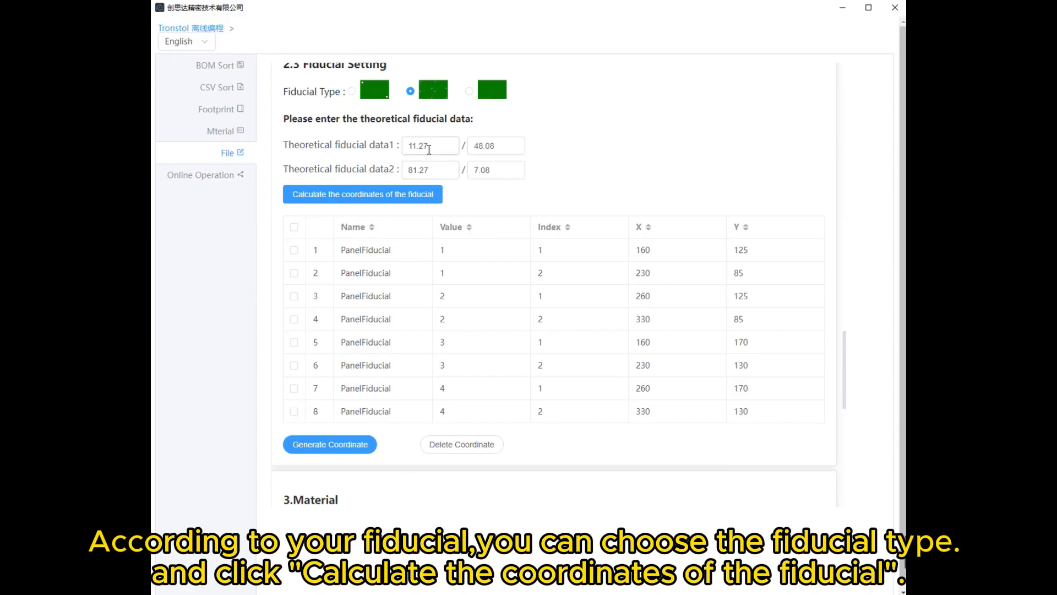
scroll(432, 151, up, 2)
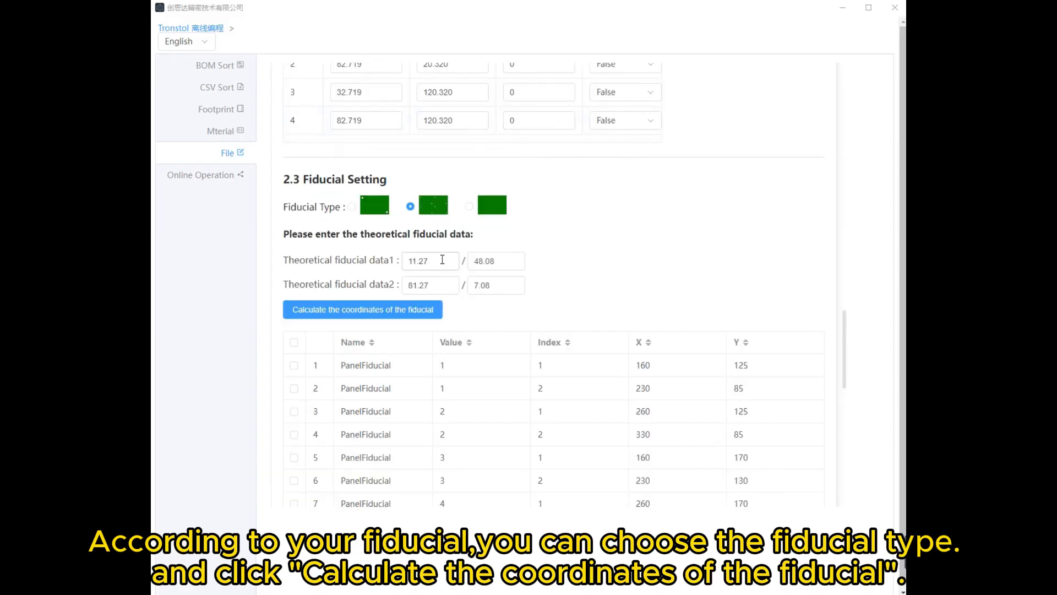
- Calculate the coordinates of the panel fiducials from the two theoretical fiducial data points
click(442, 260)
click(439, 281)
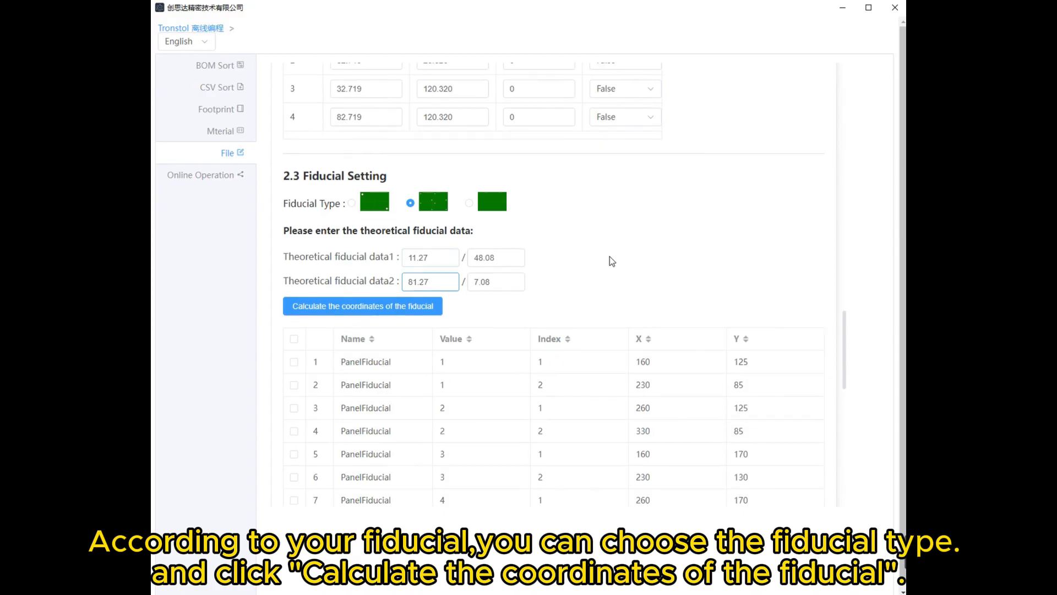
scroll(609, 256, down, 2)
click(397, 199)
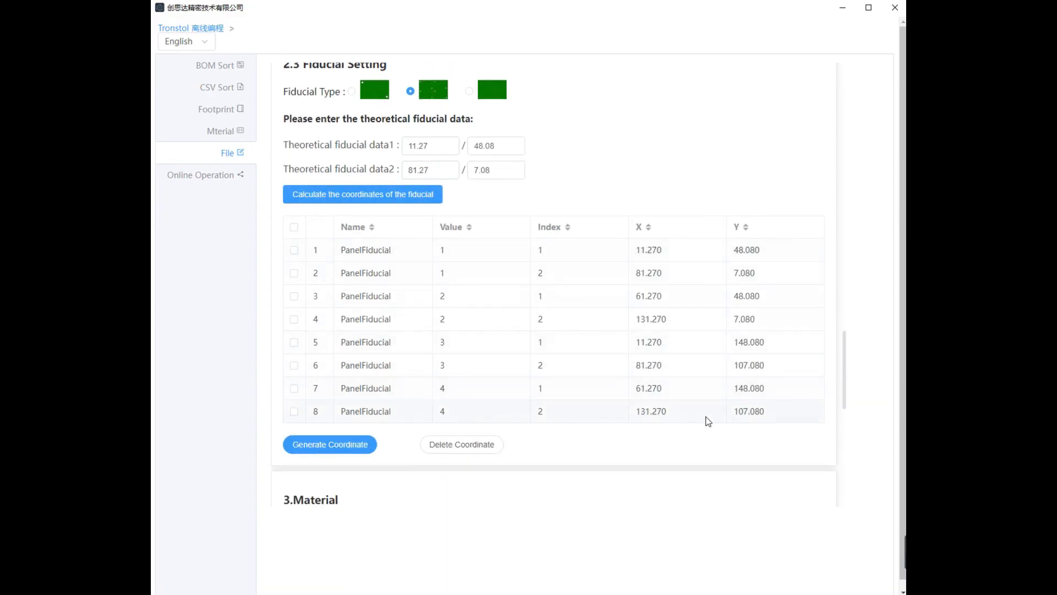
- Generate the component coordinates for all panels from the panel and fiducial settings
scroll(677, 386, down, 2)
scroll(581, 331, down, 1)
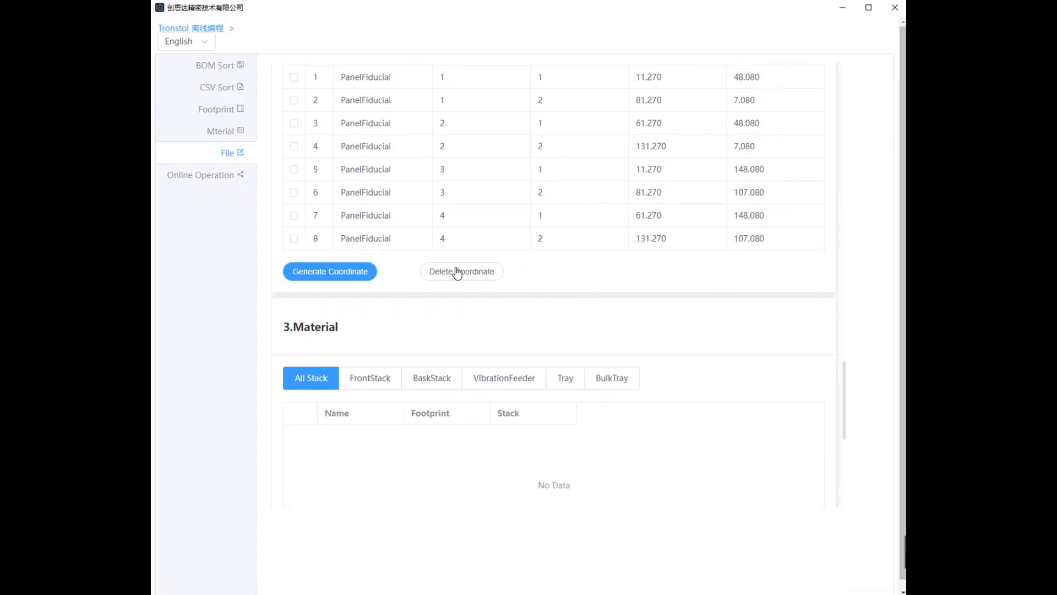
click(354, 274)
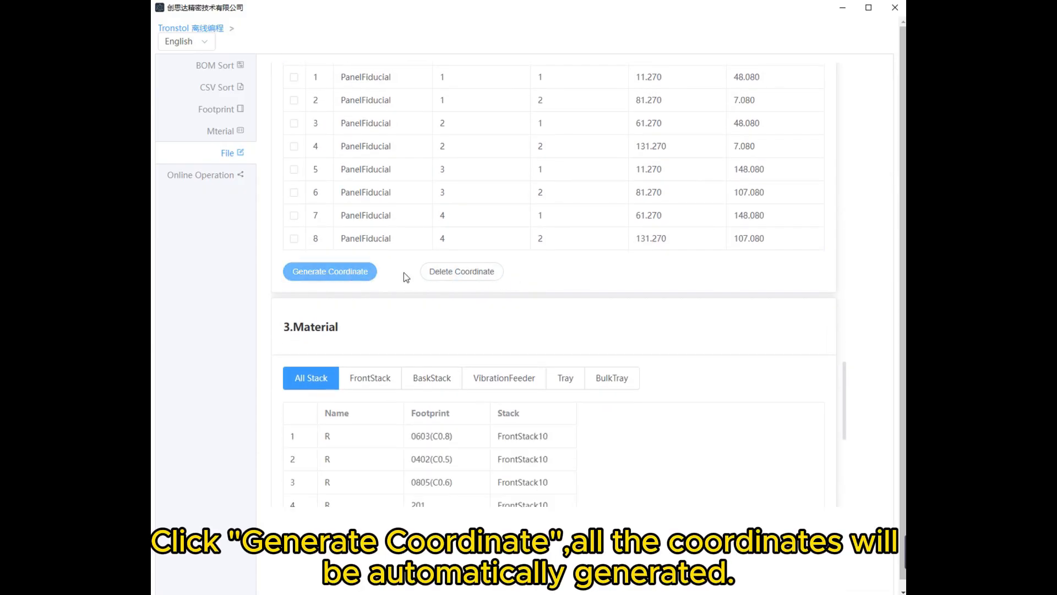
- Assign the material with footprint 0603(C0.8) to FrontStack with ID 10 and confirm the stack property
scroll(414, 272, down, 2)
scroll(407, 214, down, 1)
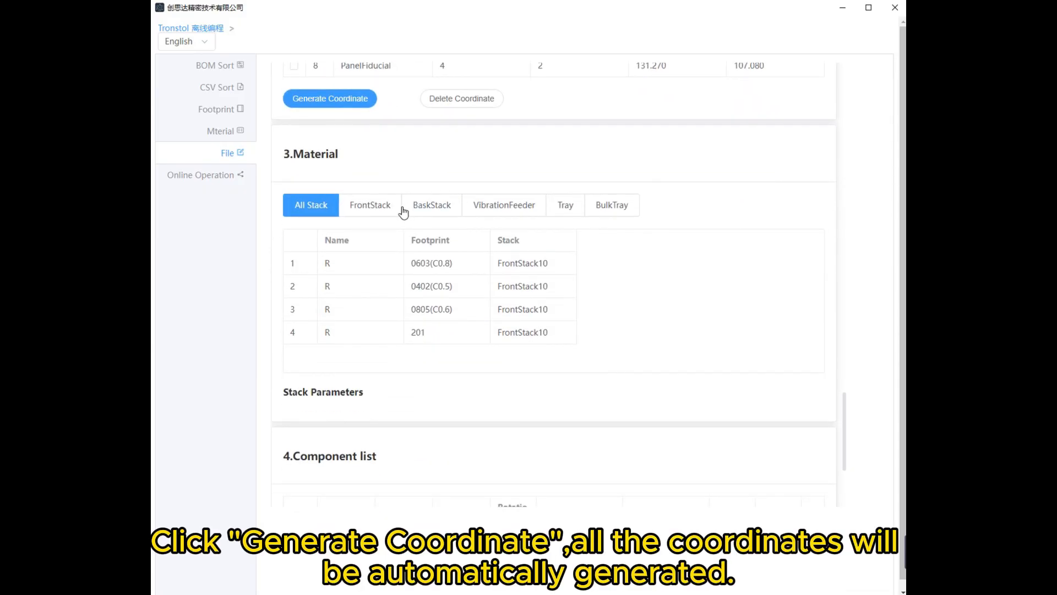
click(471, 268)
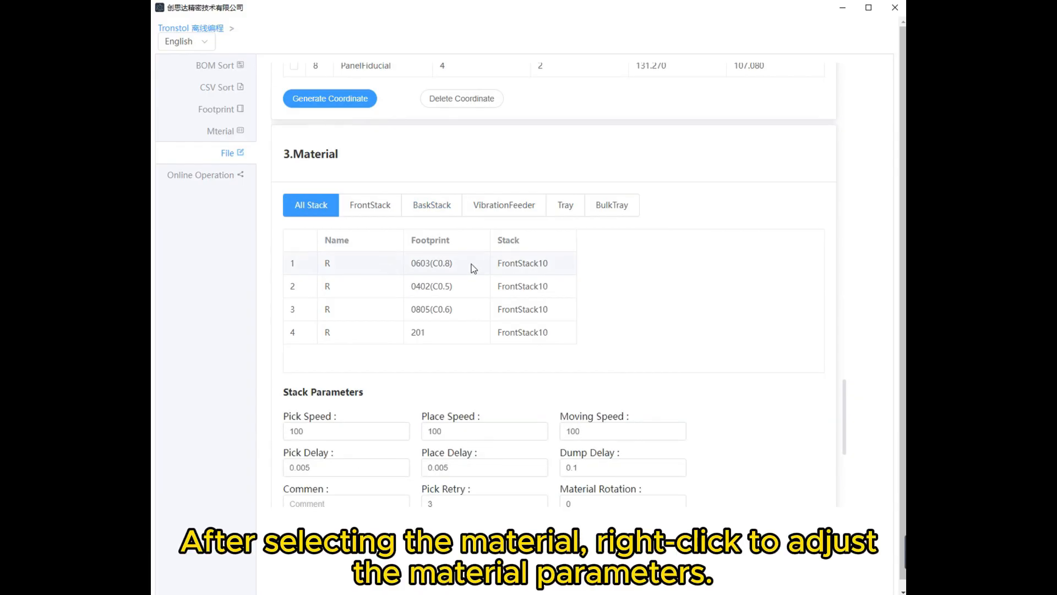
right_click(471, 269)
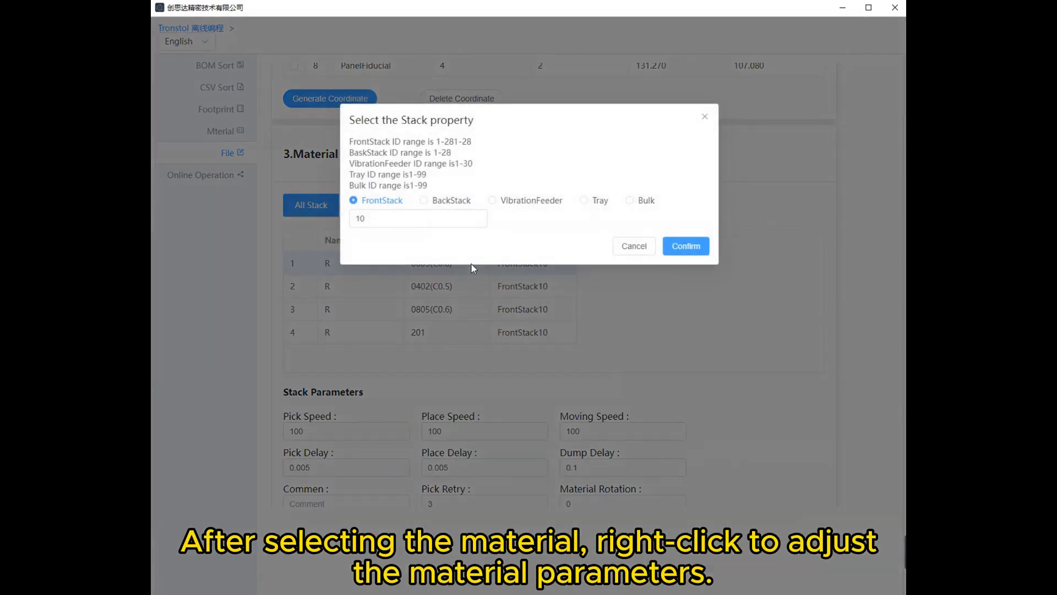
click(476, 218)
click(477, 223)
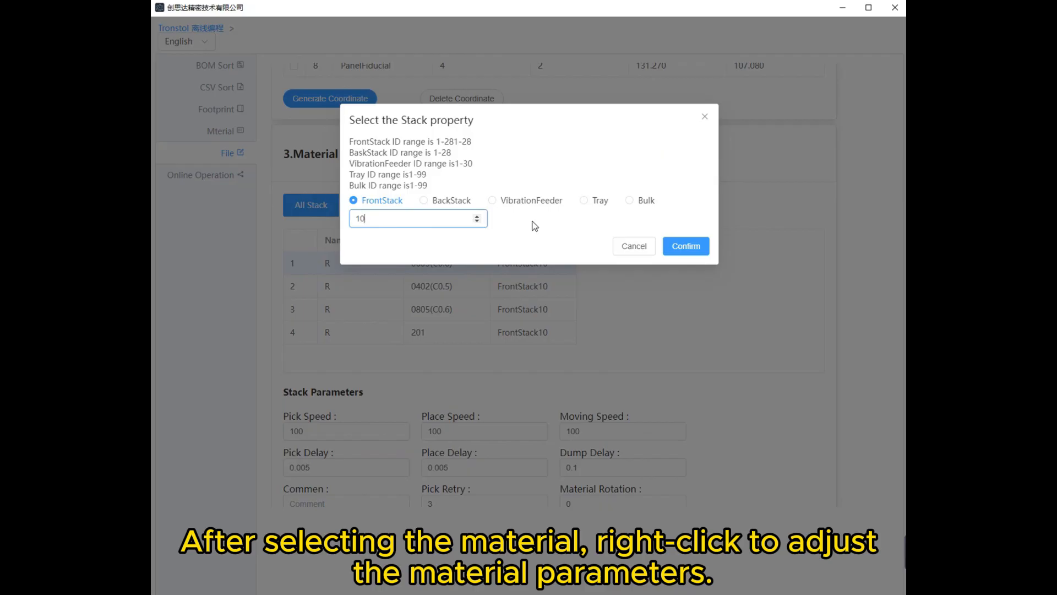
click(697, 252)
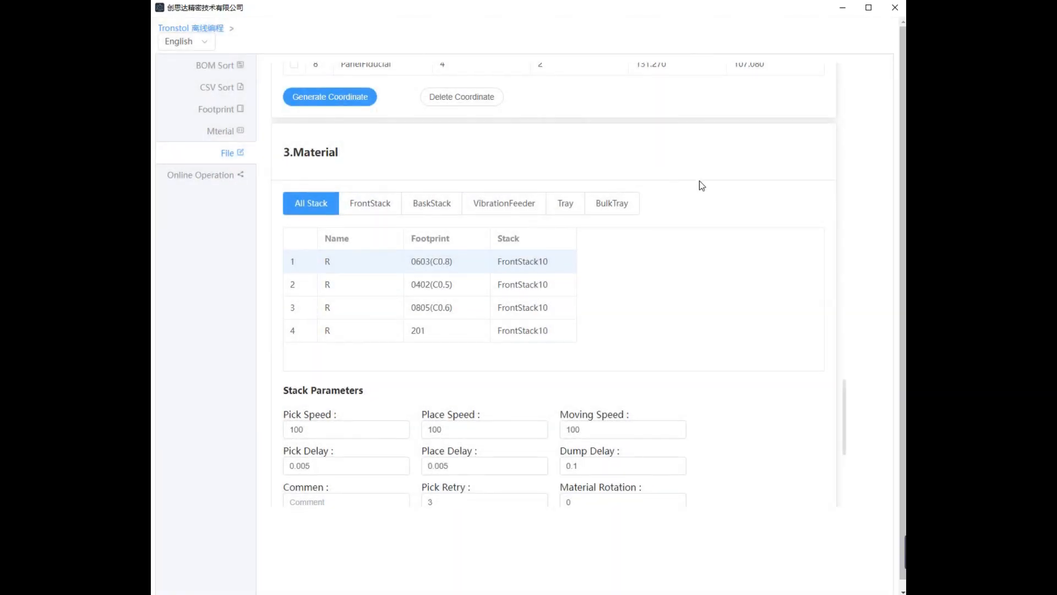
- Review the material's pick and place speed parameters, look through the materials of each stack type, and return to all stacks
scroll(697, 181, down, 1)
click(345, 373)
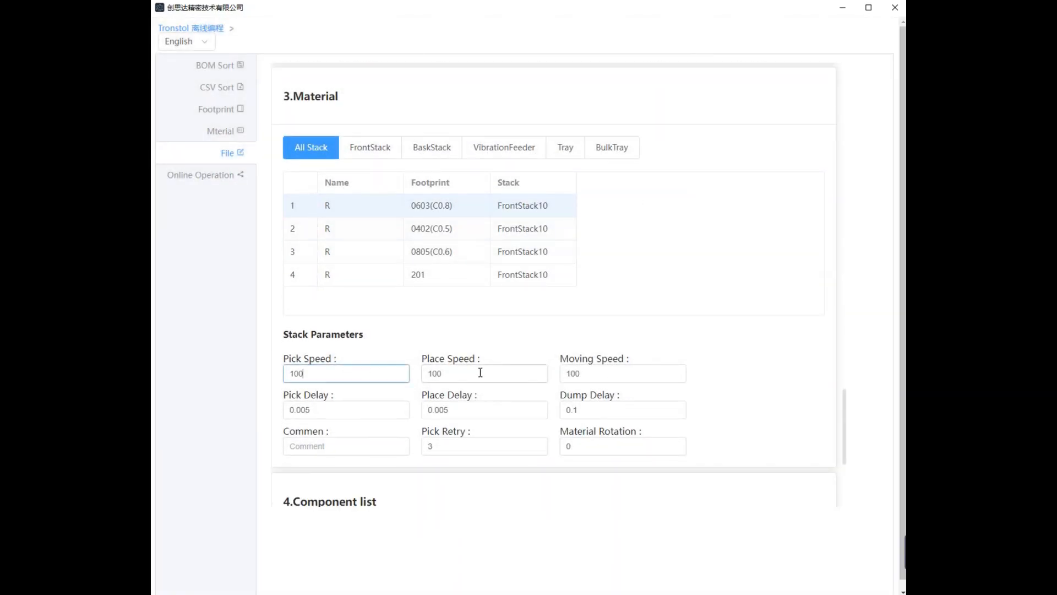
click(484, 373)
click(363, 149)
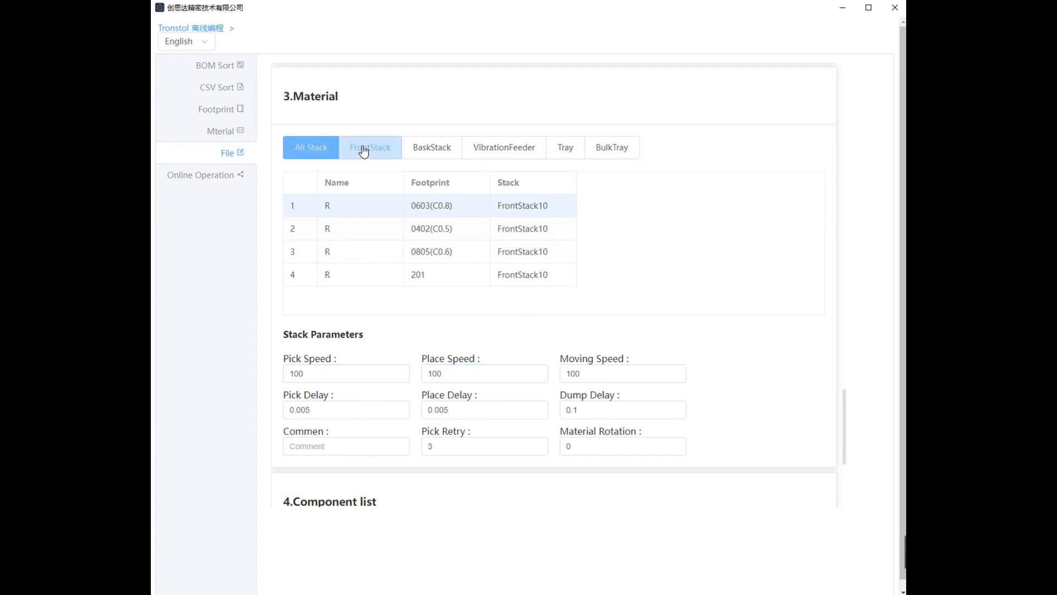
click(414, 152)
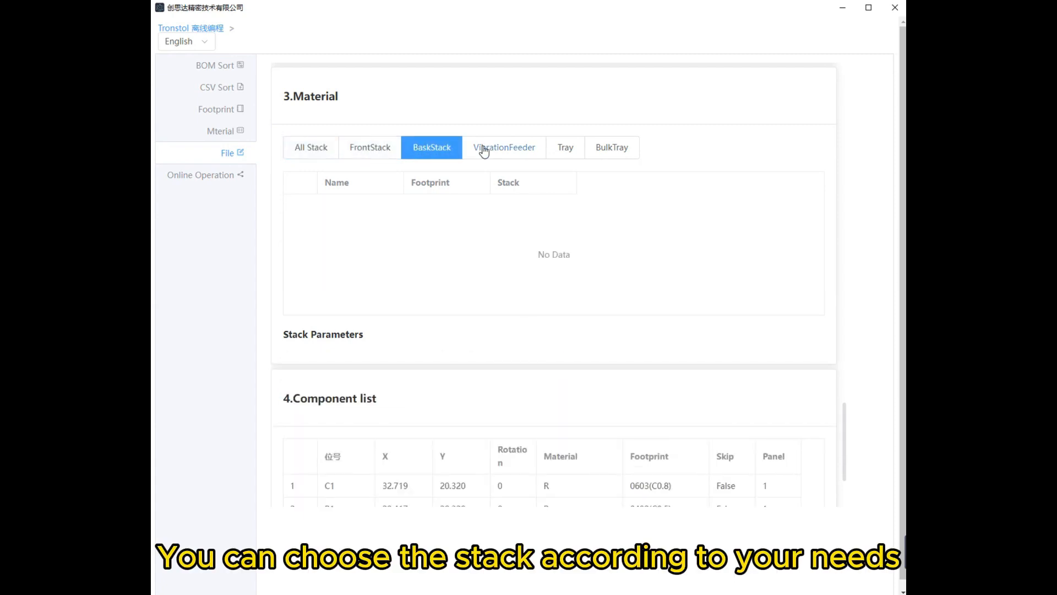
click(493, 148)
click(568, 152)
click(606, 156)
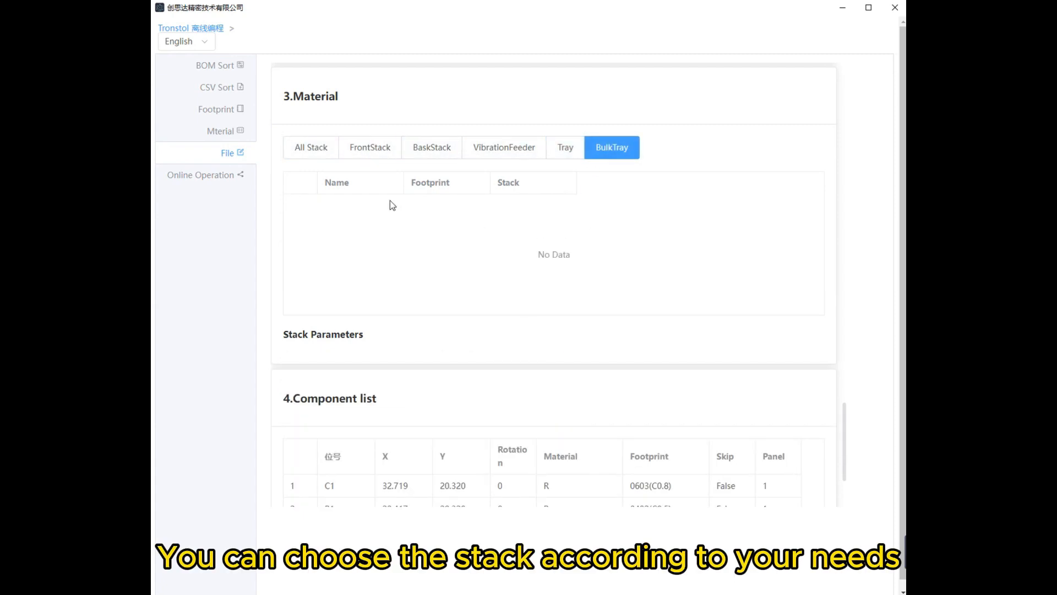
click(311, 154)
- Check the generated component list and save the PCB file
scroll(627, 207, down, 5)
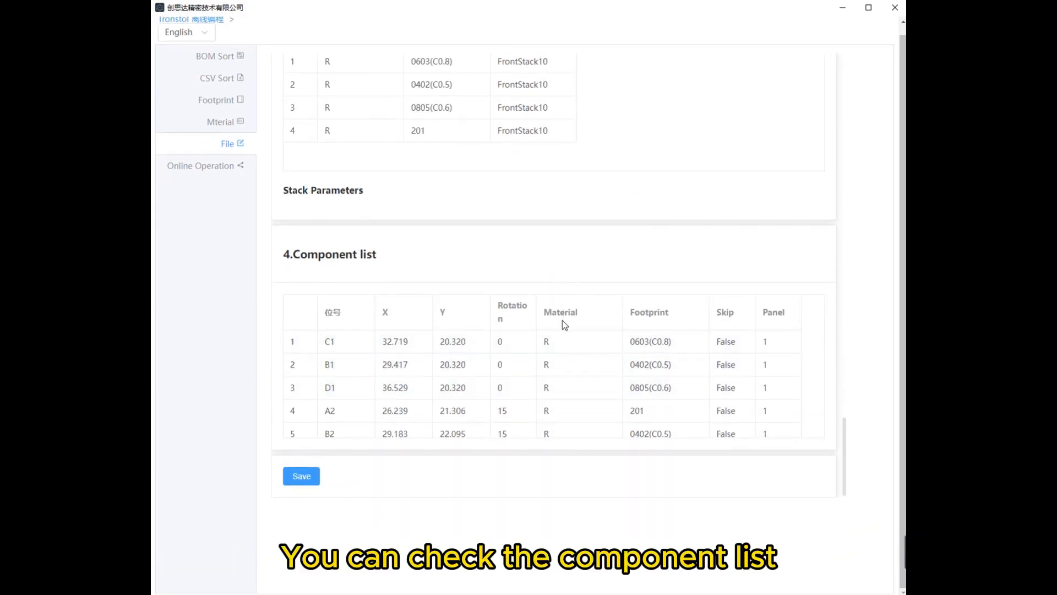
scroll(566, 347, down, 3)
scroll(590, 367, down, 2)
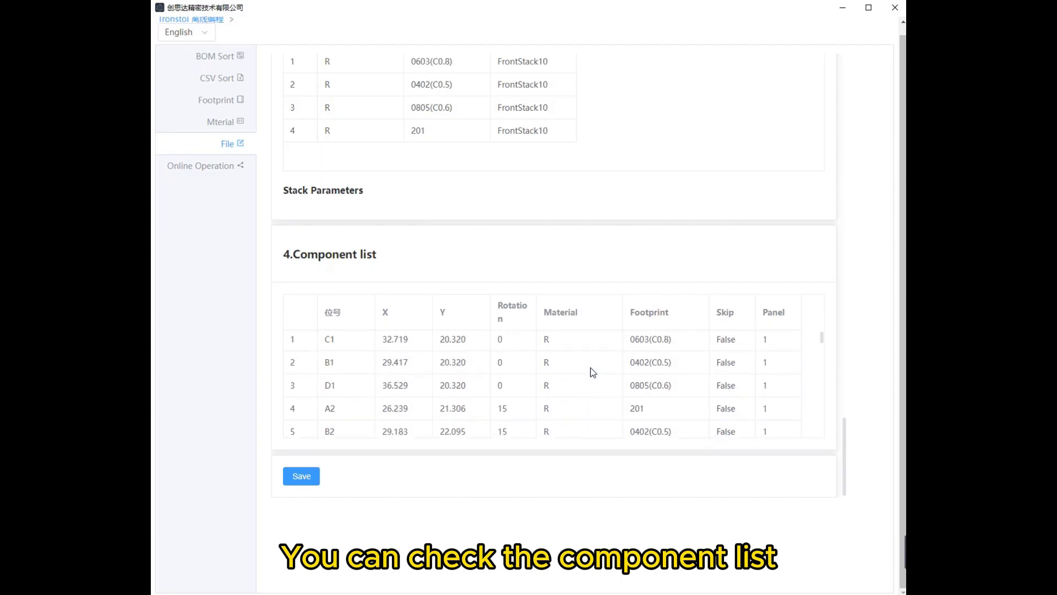
scroll(591, 372, down, 20)
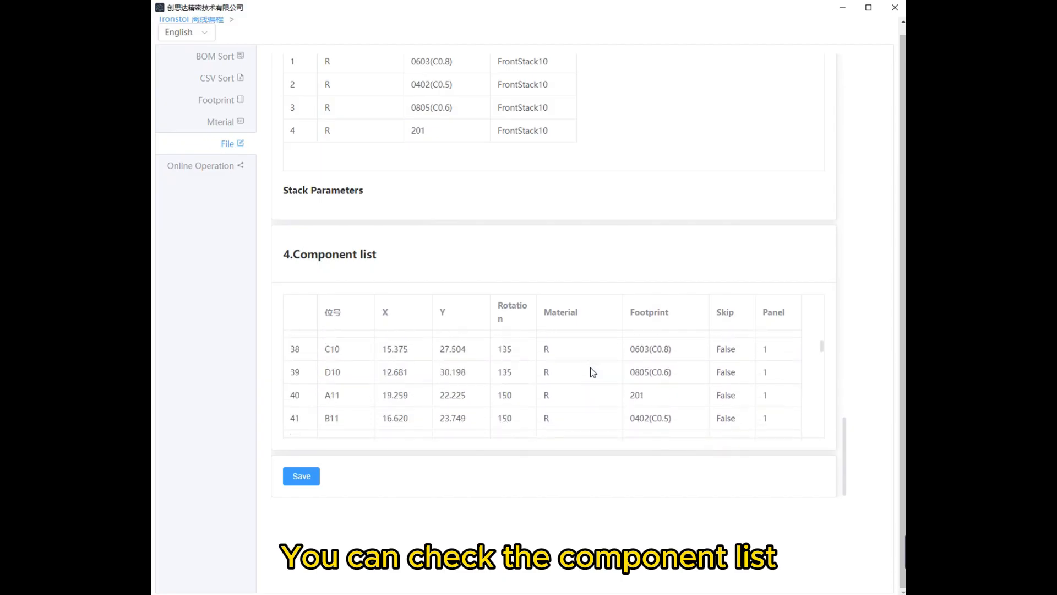
click(316, 476)
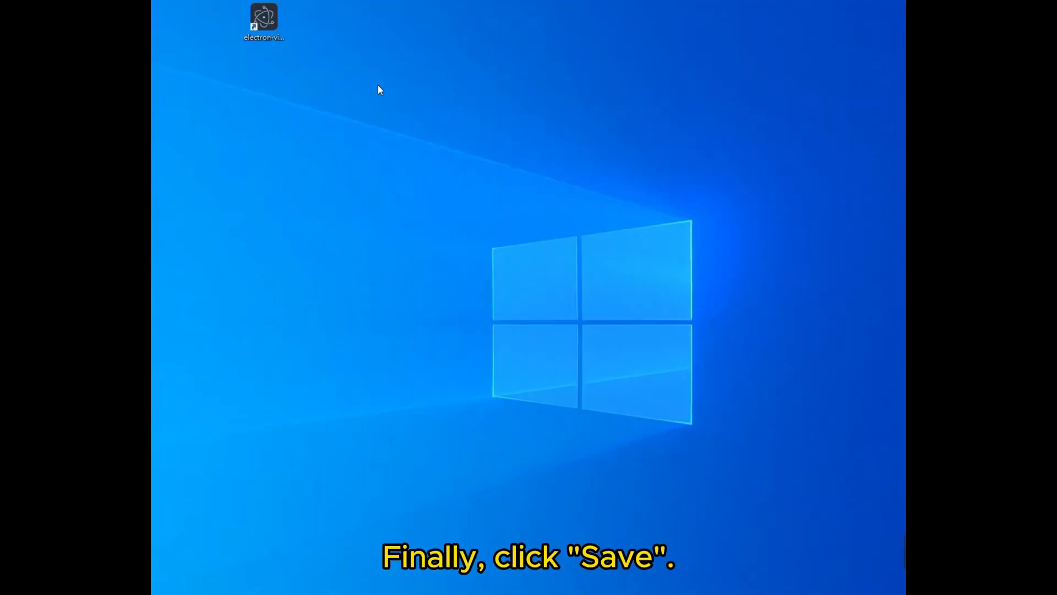
- Open the file location of the offline programming software's desktop shortcut and select mmmmm.pcb in the resources folder
right_click(268, 33)
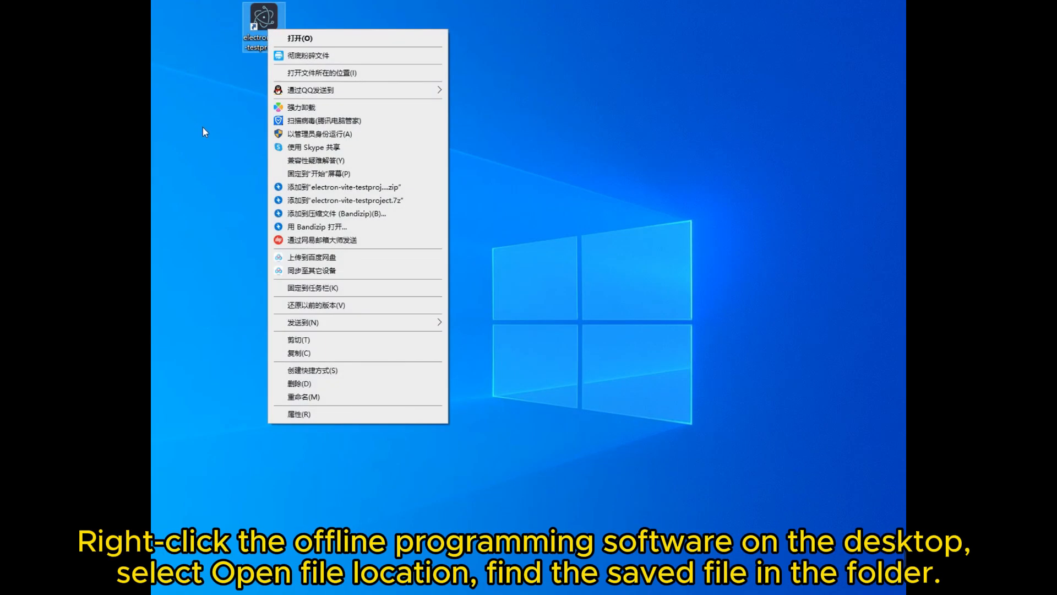
click(342, 71)
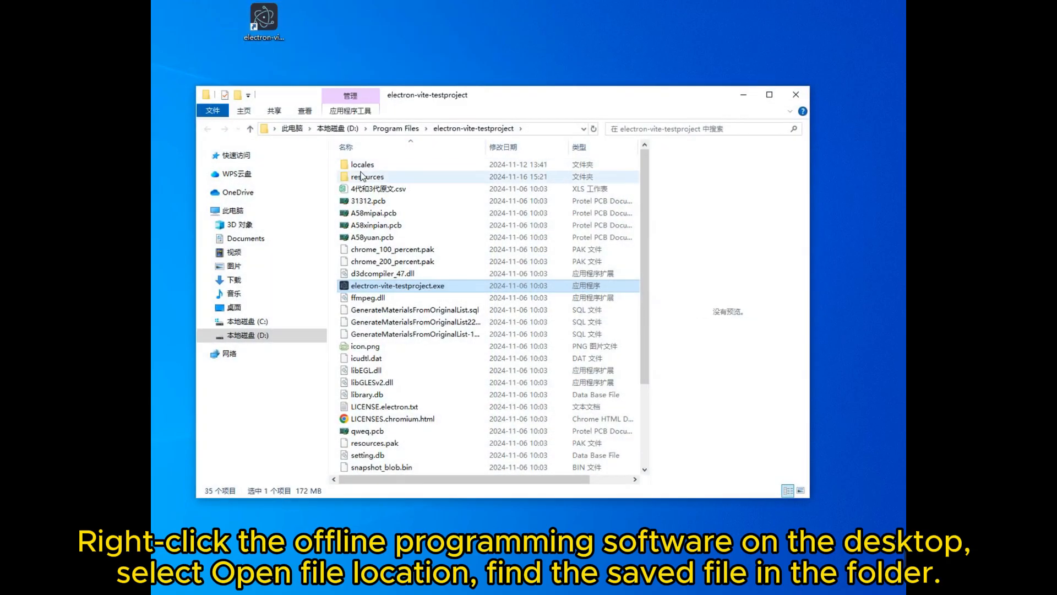
double_click(369, 176)
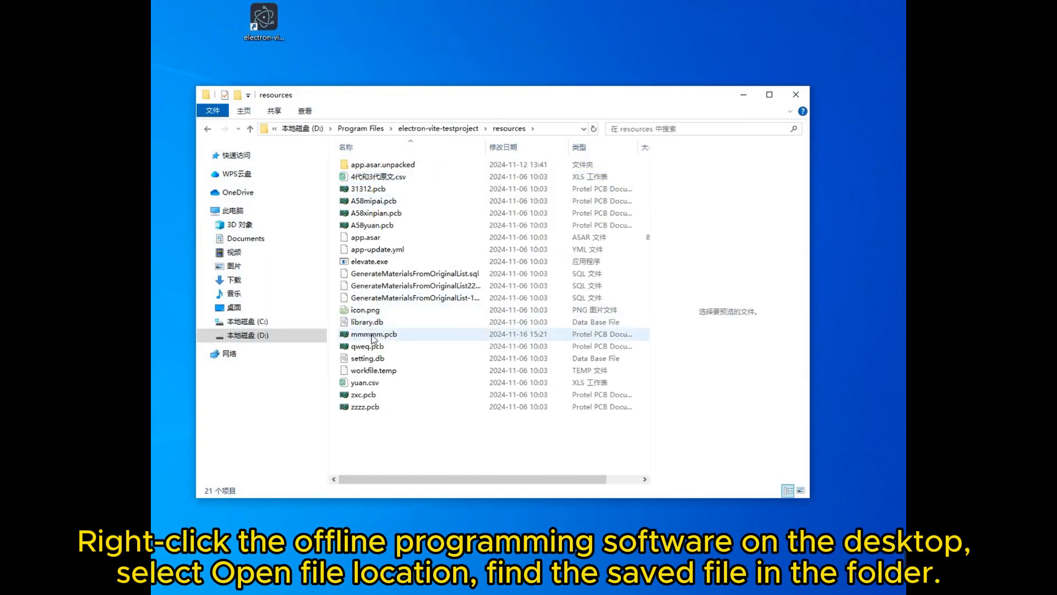
click(373, 335)
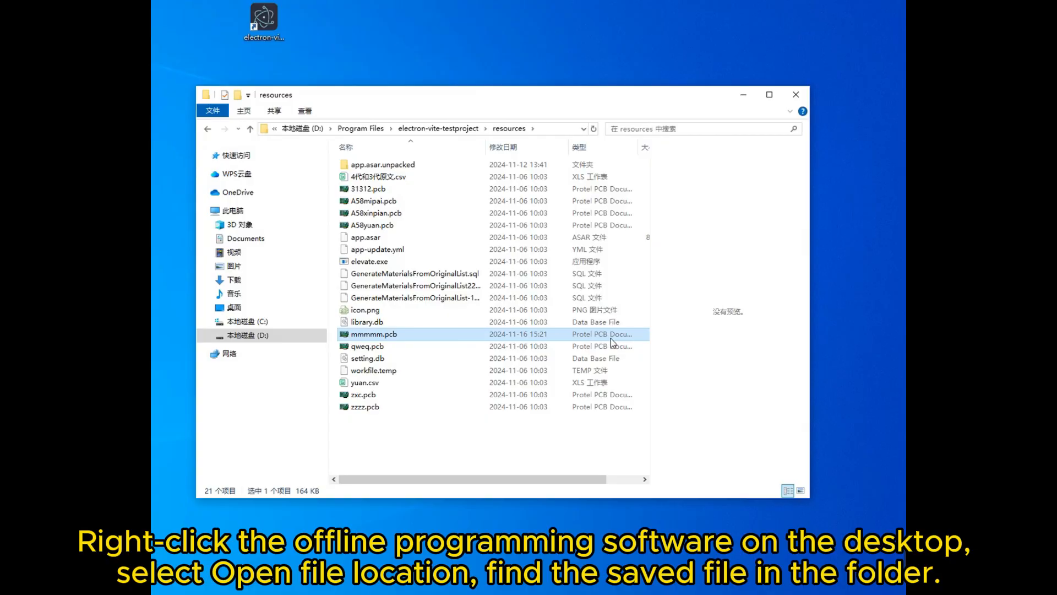